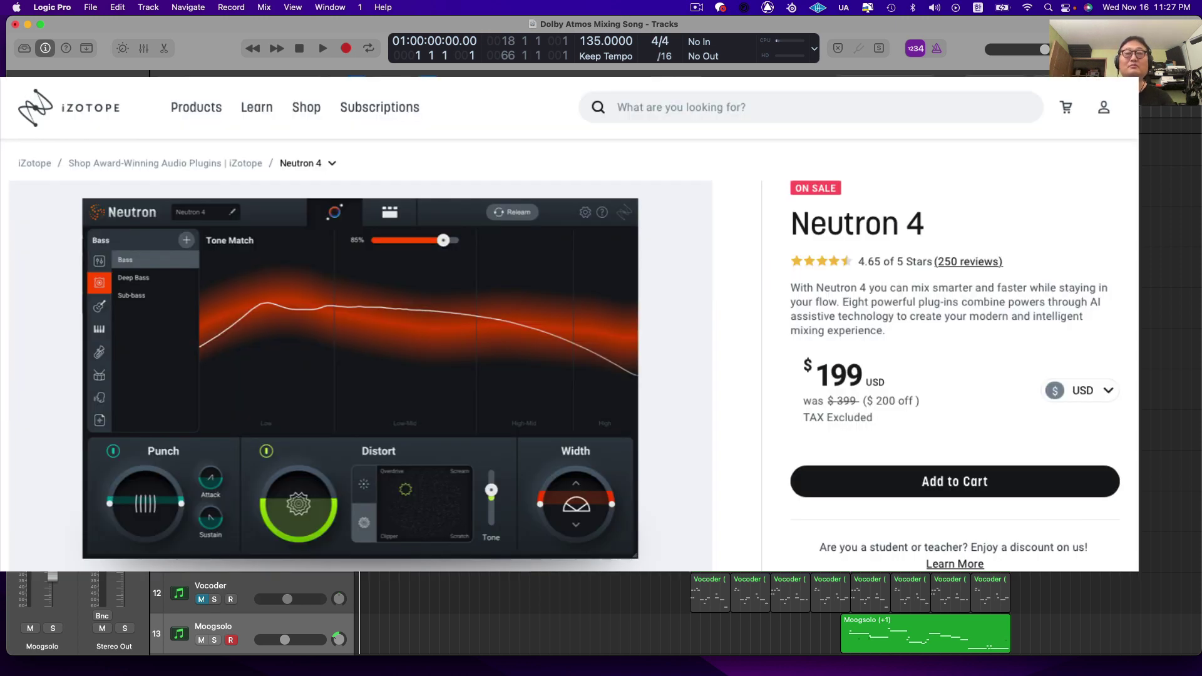
Step: Move the Synth Arp track up so it sits directly below the Piano Arp track
{"action": "key", "text": "1"}
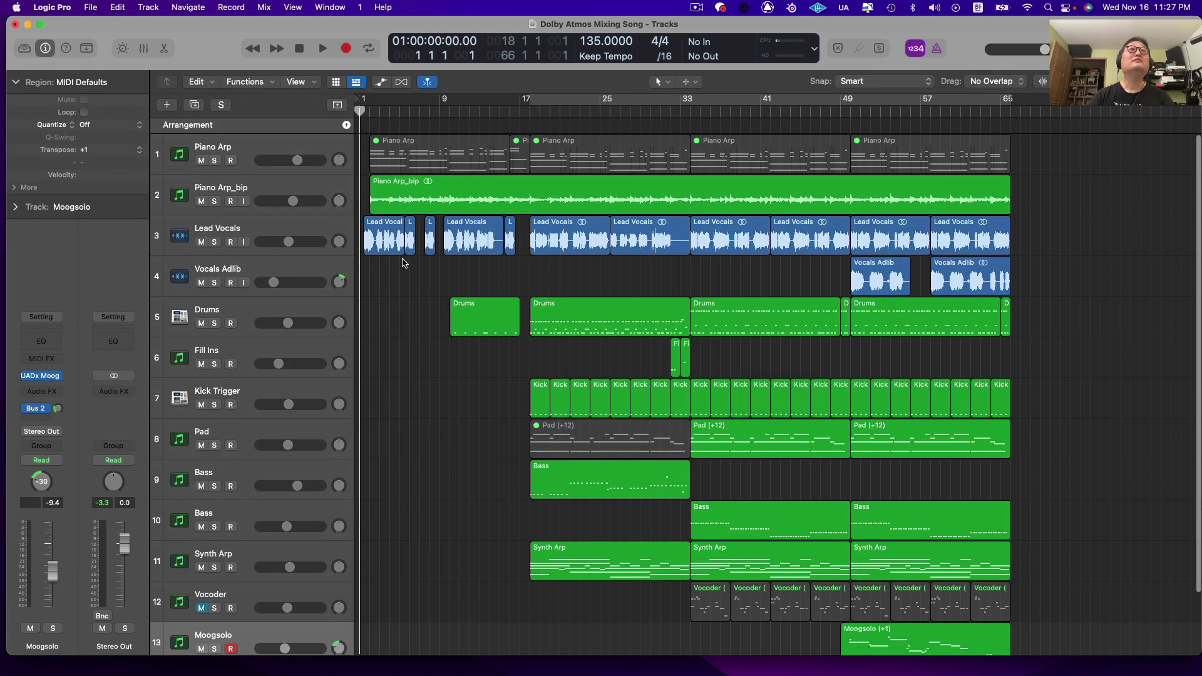
{"action": "left_click", "coordinate": [269, 188]}
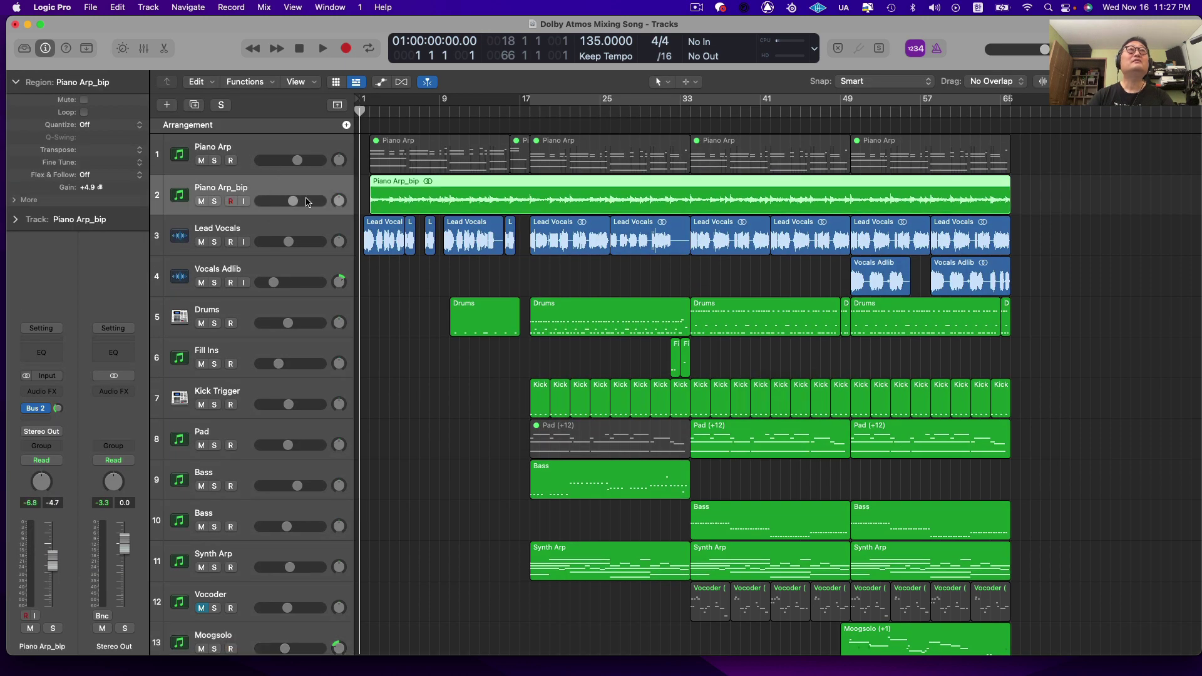
{"action": "scroll", "coordinate": [329, 410], "scroll_direction": "down", "scroll_amount": 3}
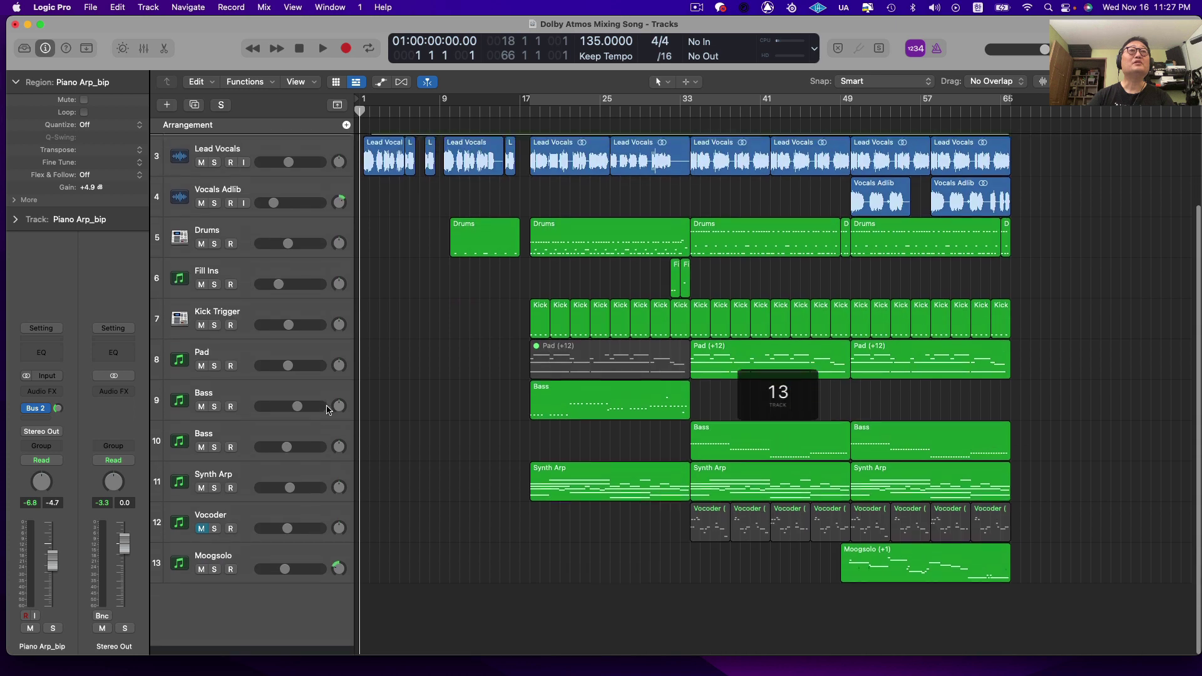
{"action": "left_click_drag", "start_coordinate": [271, 485], "coordinate": [251, 199]}
{"action": "left_click", "coordinate": [425, 165]}
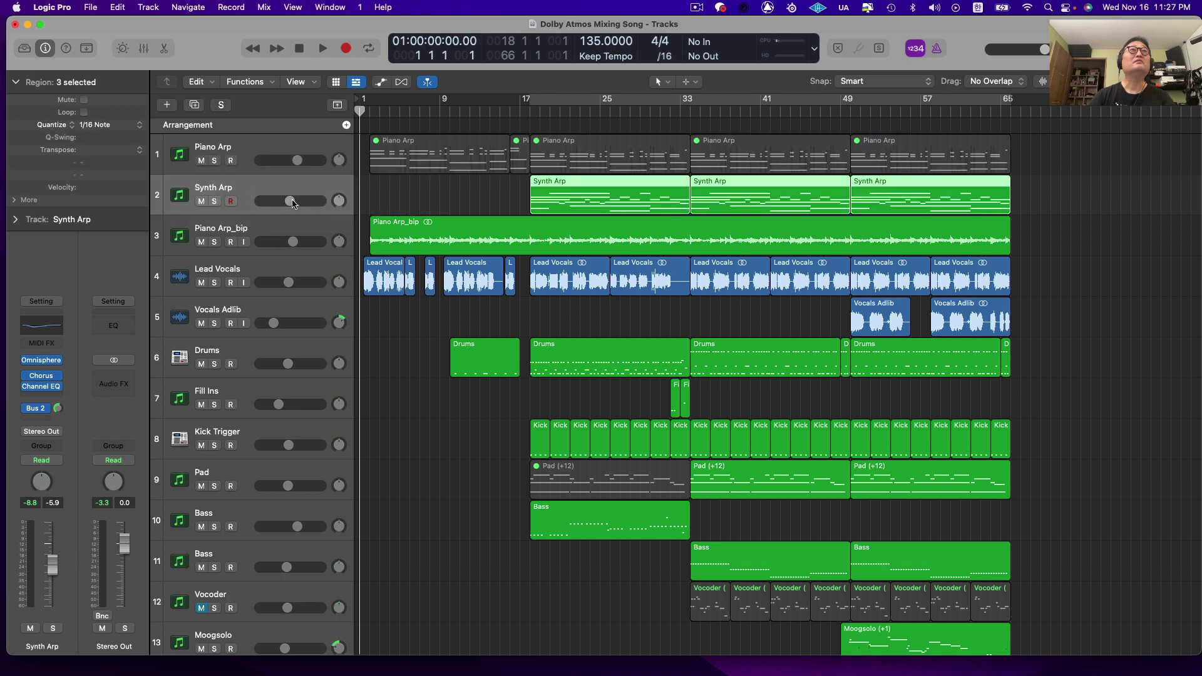
Step: Solo the Synth Arp track and audition it from bar 18
{"action": "left_click", "coordinate": [214, 200]}
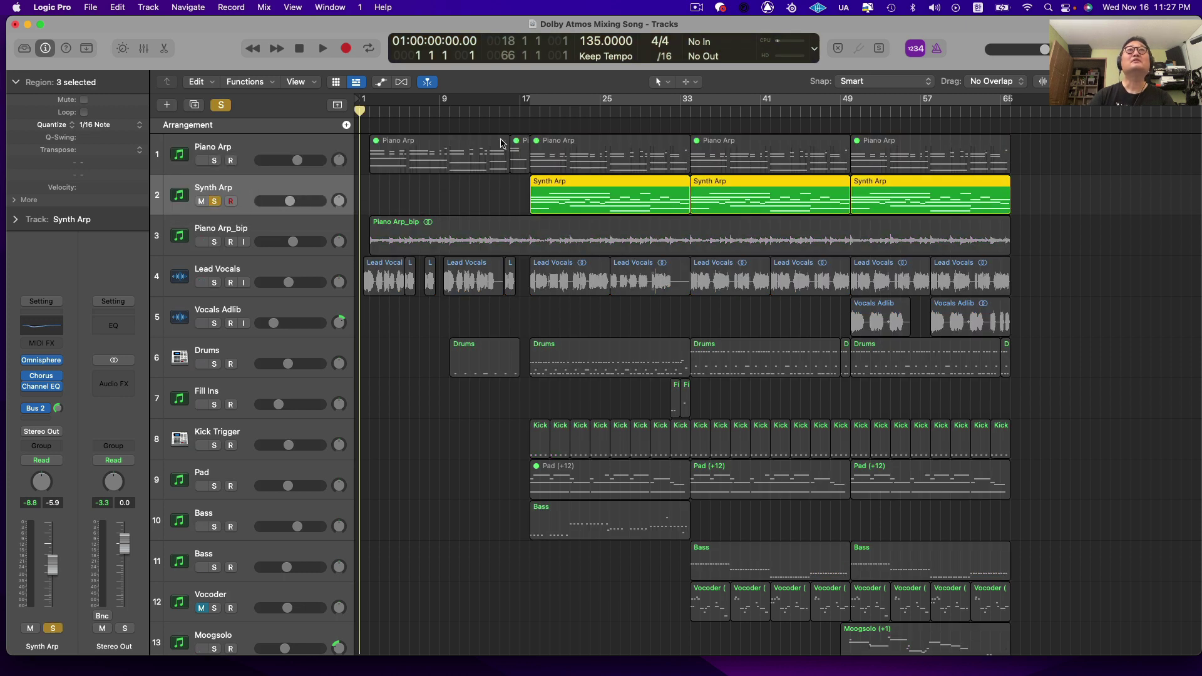
{"action": "left_click", "coordinate": [532, 114]}
{"action": "key", "text": "space"}
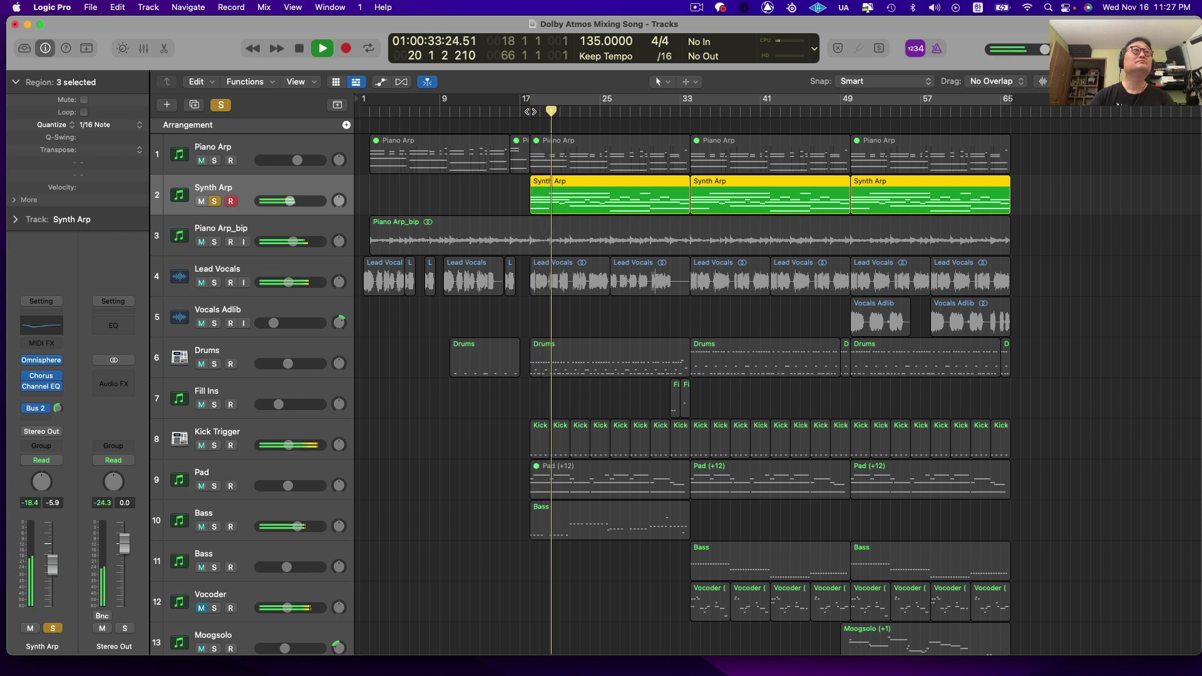
{"action": "left_click", "coordinate": [530, 111]}
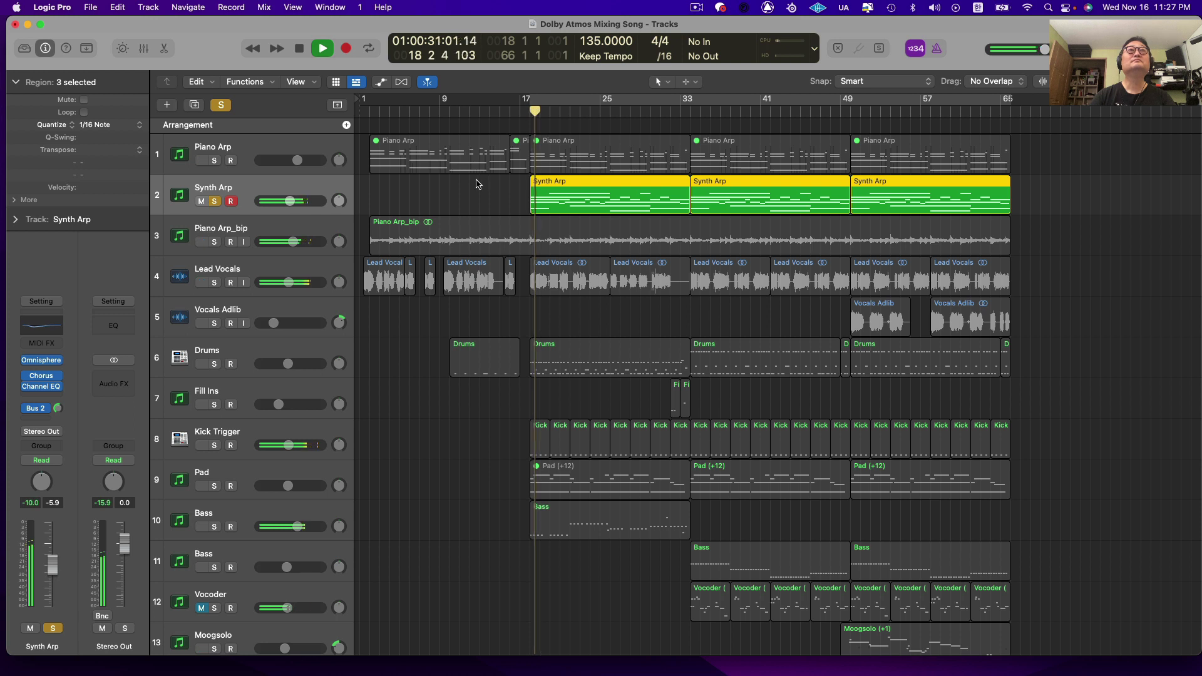
{"action": "key", "text": "space"}
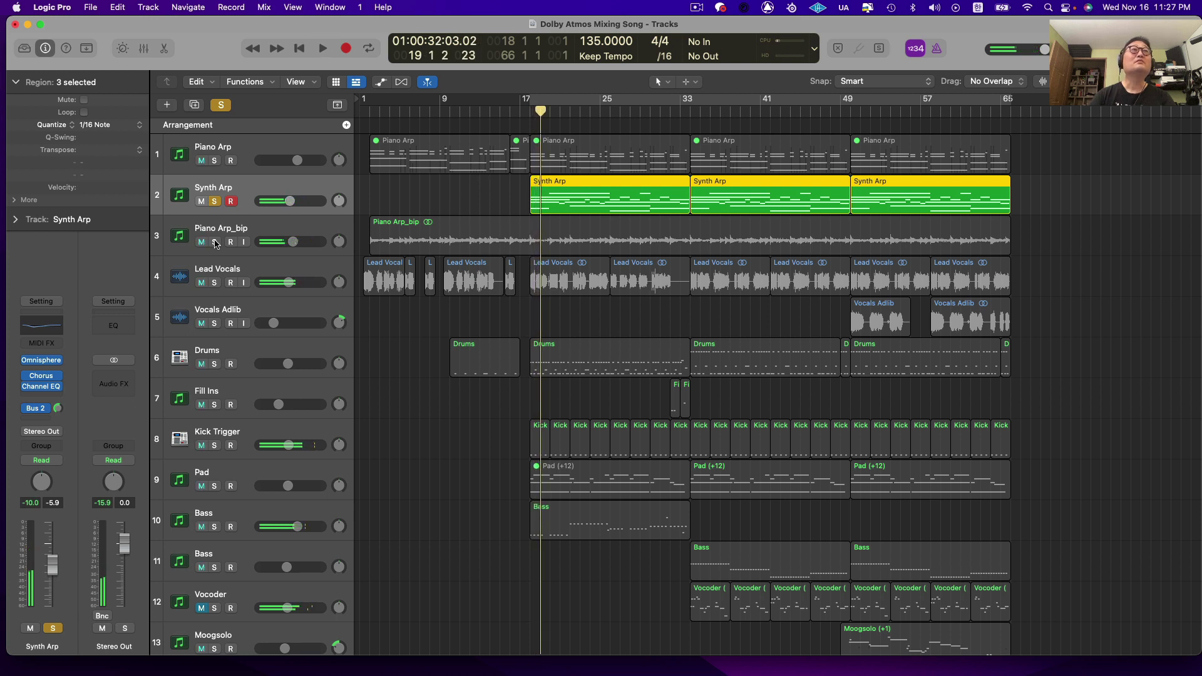
Step: Solo the Lead Vocals track as well and move it directly below Synth Arp
{"action": "left_click", "coordinate": [214, 243]}
{"action": "left_click", "coordinate": [215, 243]}
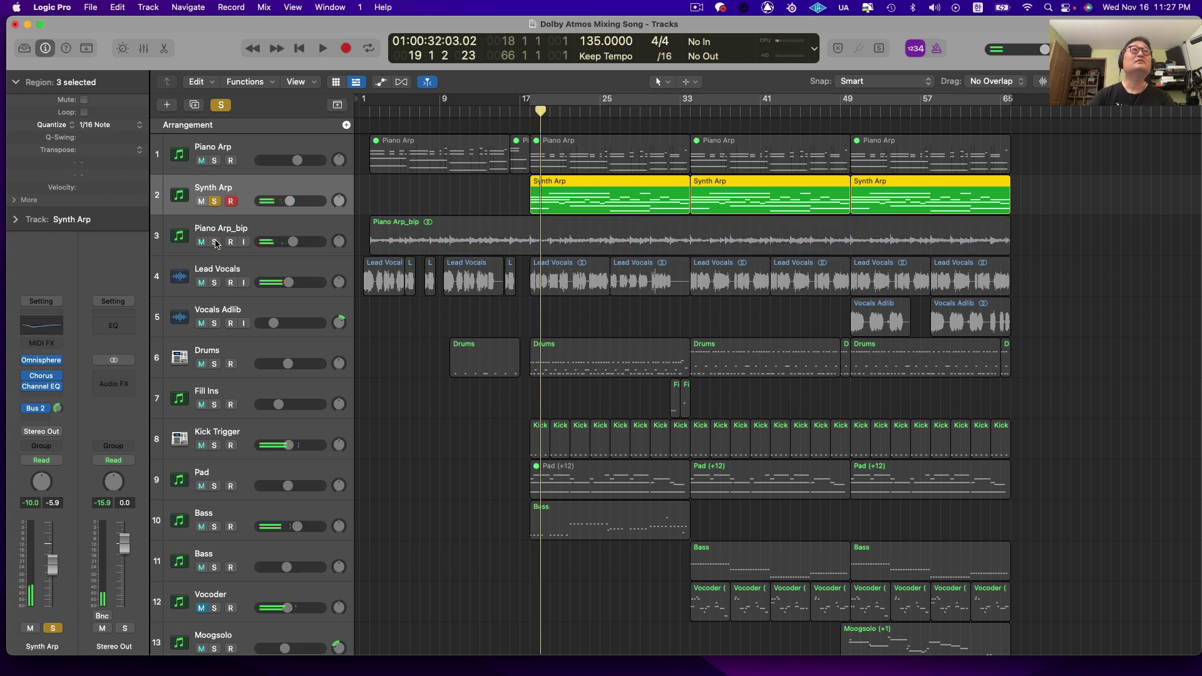
{"action": "left_click", "coordinate": [215, 283]}
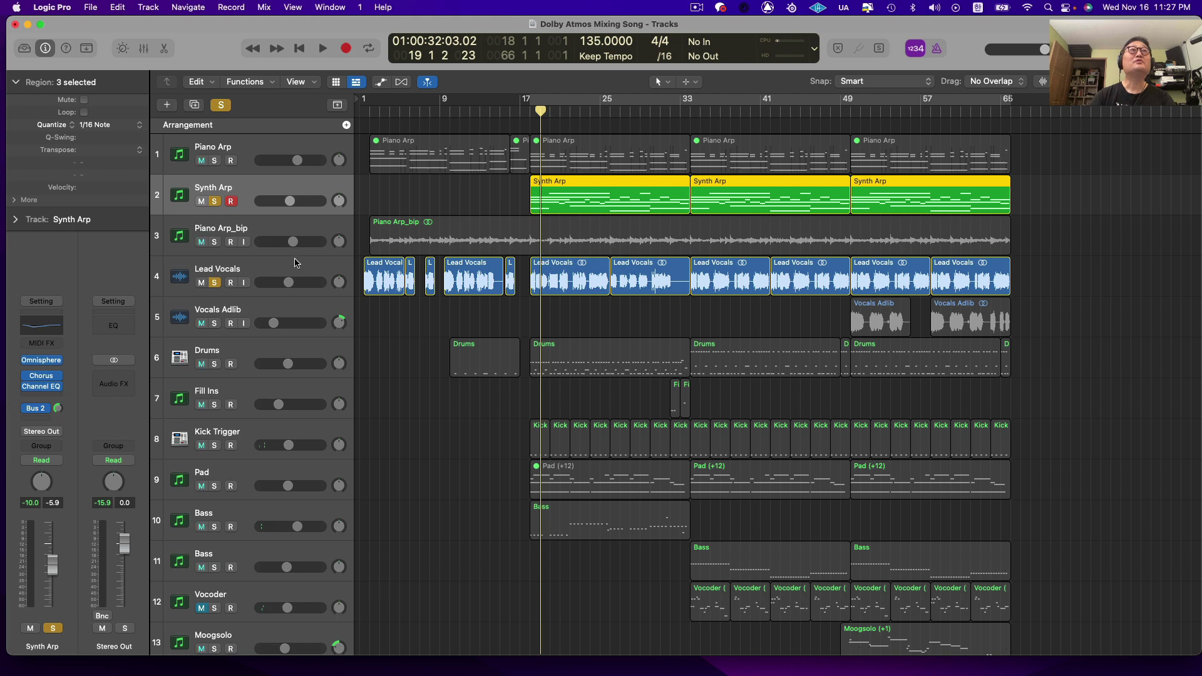
{"action": "left_click_drag", "start_coordinate": [298, 268], "coordinate": [304, 229]}
Step: Play the two soloed tracks from bar 18 and insert FabFilter Pro-Q 3 after Channel EQ on the Synth Arp track
{"action": "left_click", "coordinate": [531, 111]}
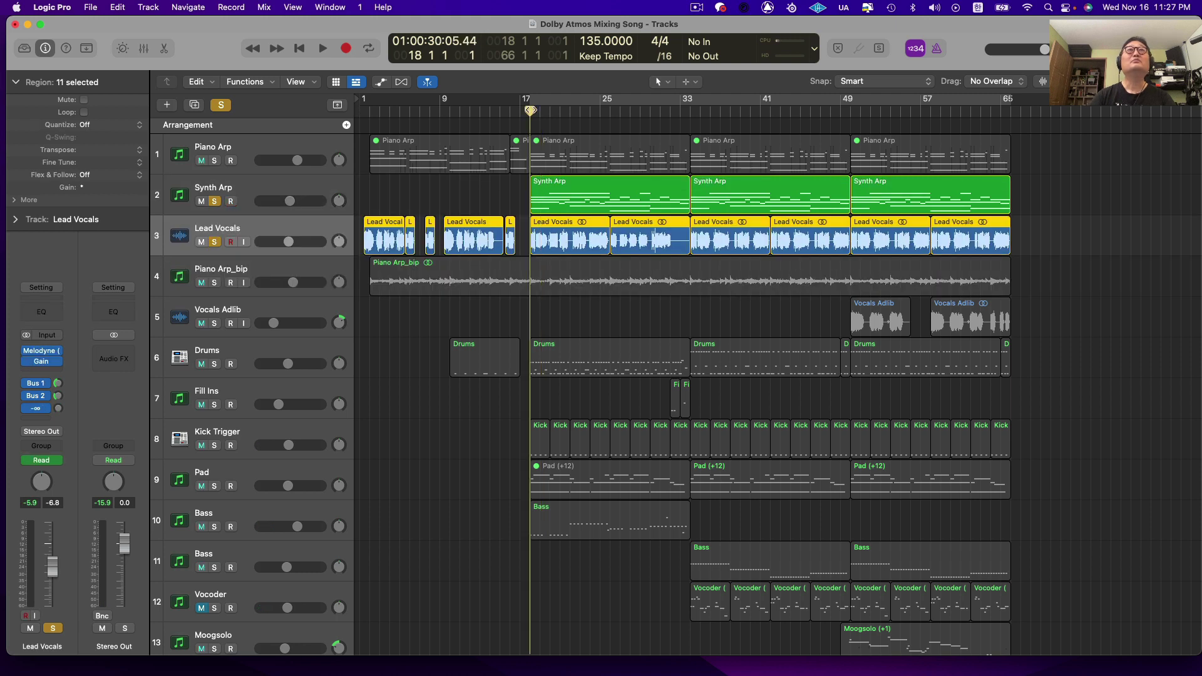
{"action": "key", "text": "space"}
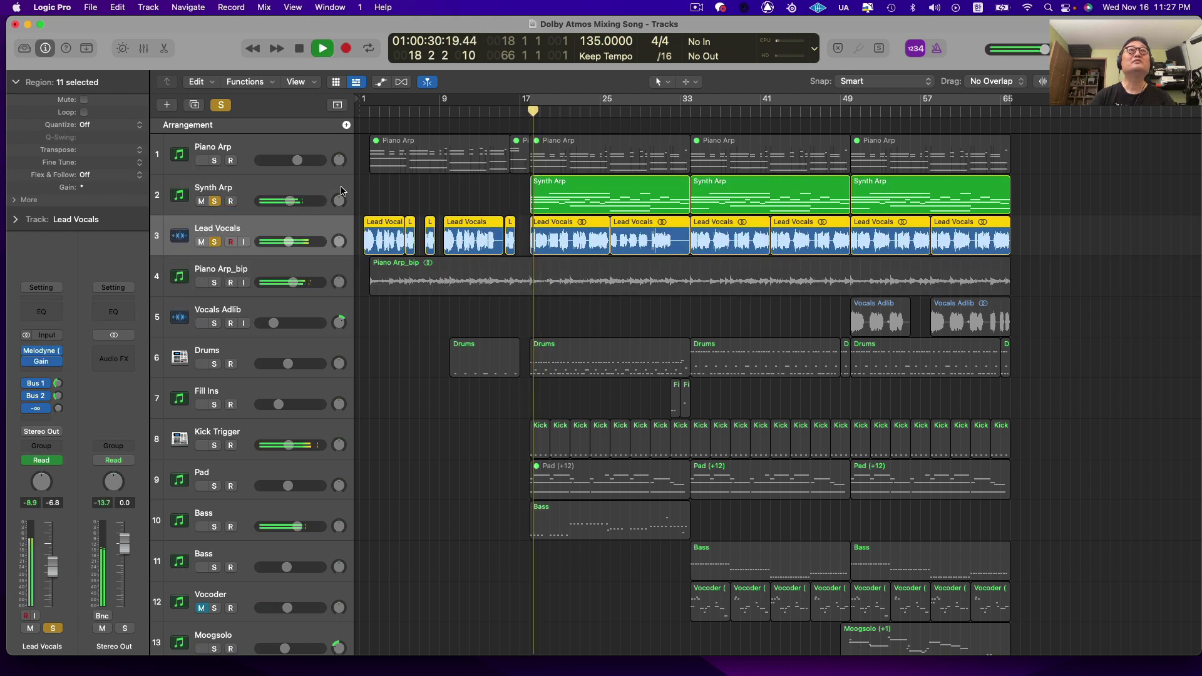
{"action": "left_click", "coordinate": [316, 192]}
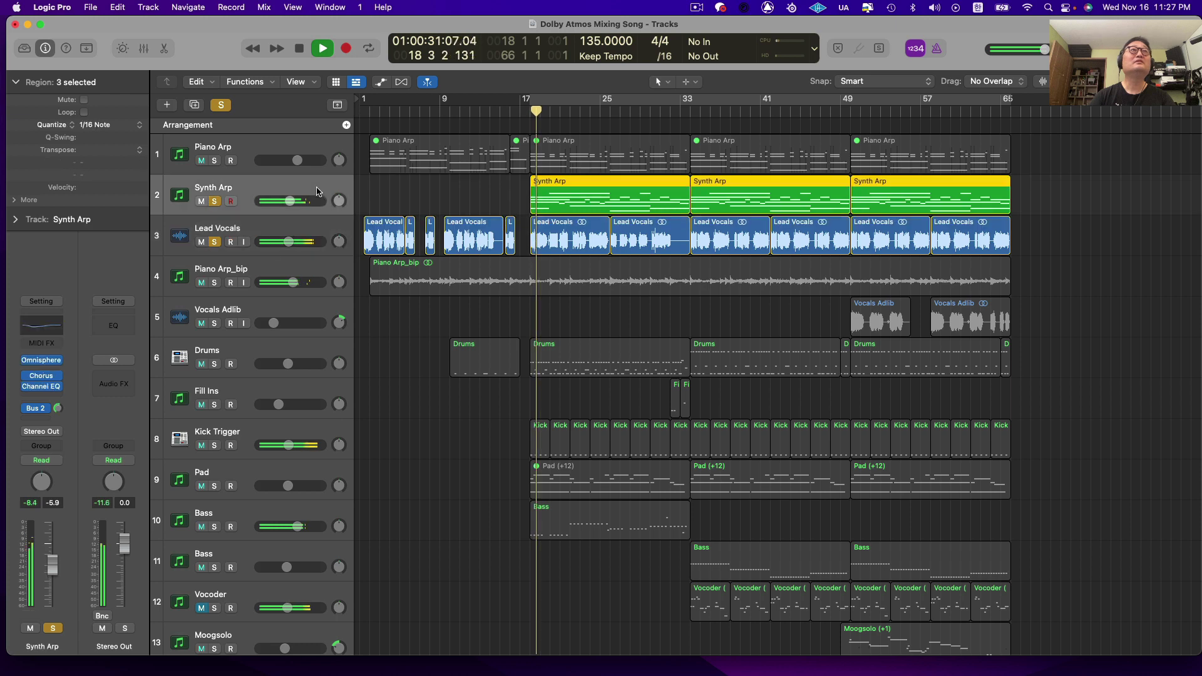
{"action": "left_click", "coordinate": [56, 396]}
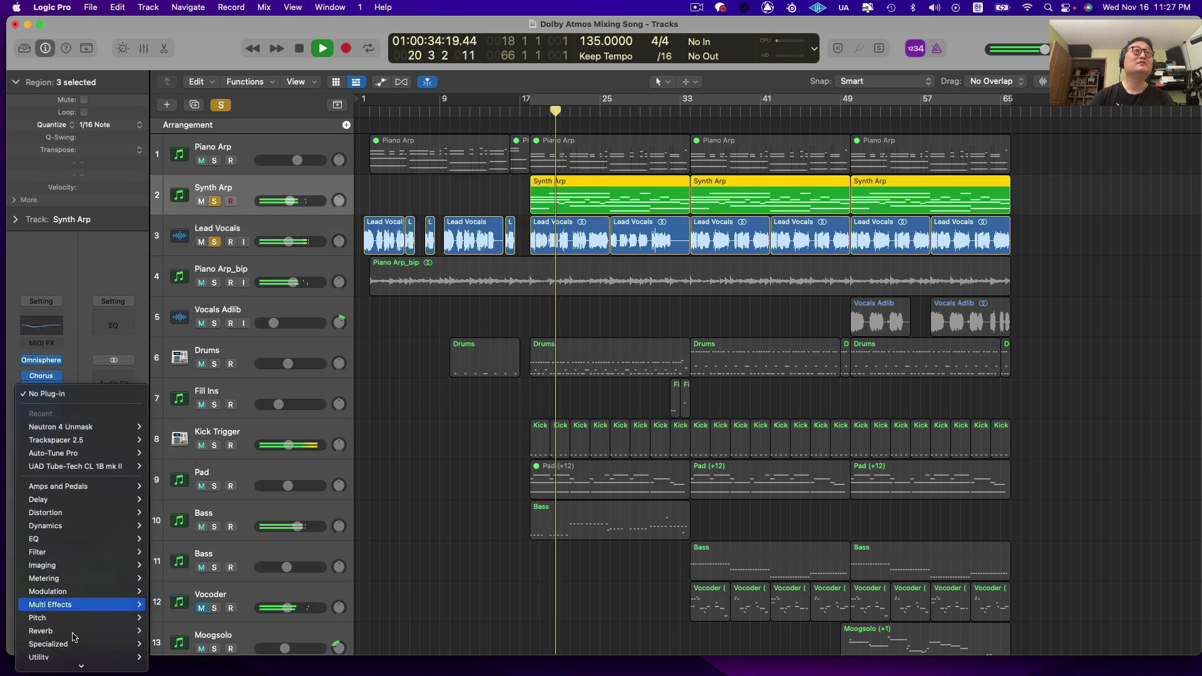
{"action": "mouse_move", "coordinate": [90, 661]}
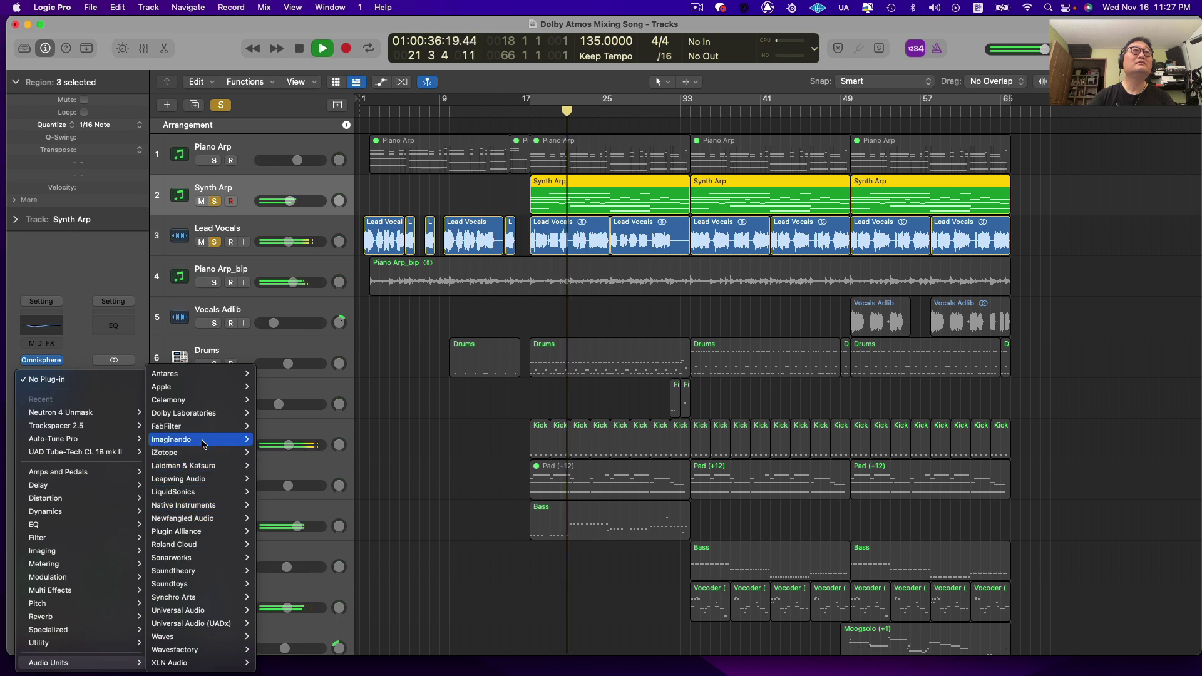
{"action": "mouse_move", "coordinate": [199, 429]}
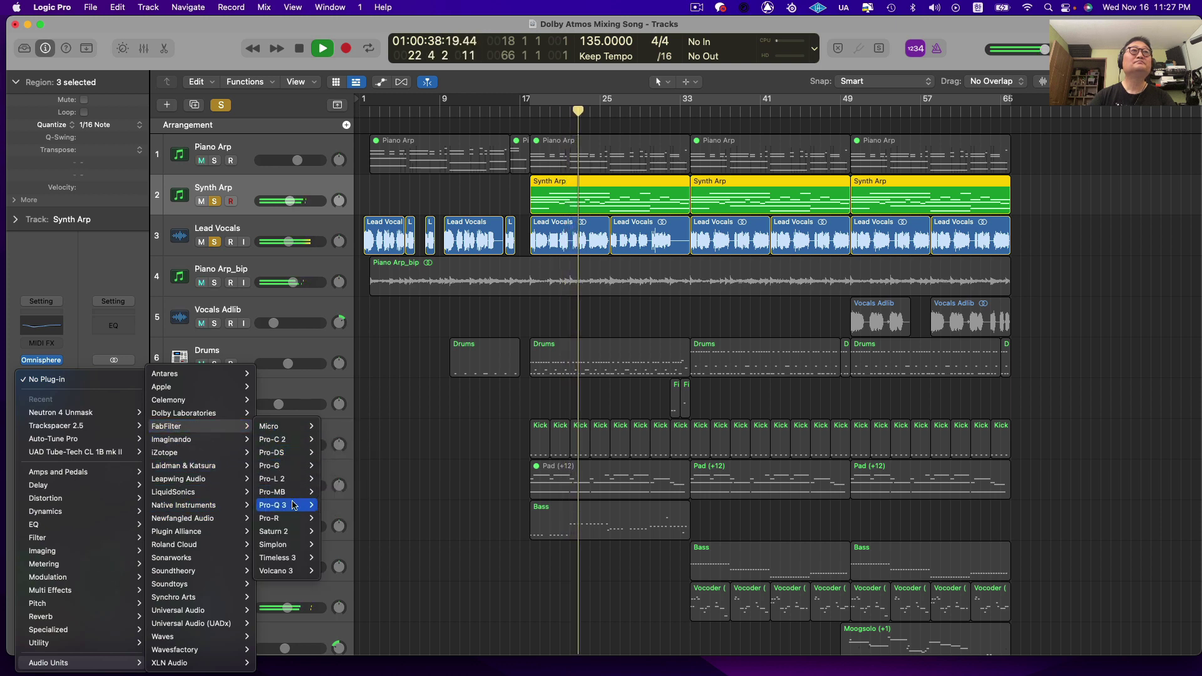
{"action": "mouse_move", "coordinate": [297, 504]}
{"action": "left_click", "coordinate": [336, 505]}
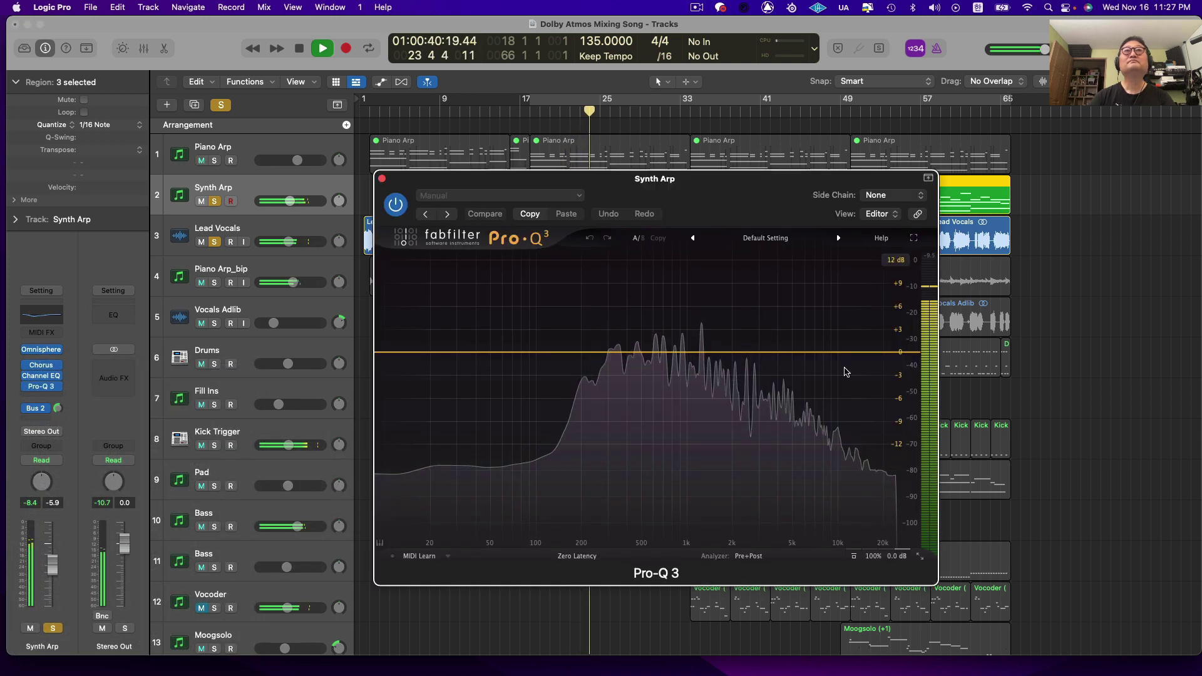
Step: Add a dynamic bell band at about 1 kHz in Pro-Q 3 with its gain at about 0 dB
{"action": "left_click_drag", "start_coordinate": [704, 355], "coordinate": [690, 386]}
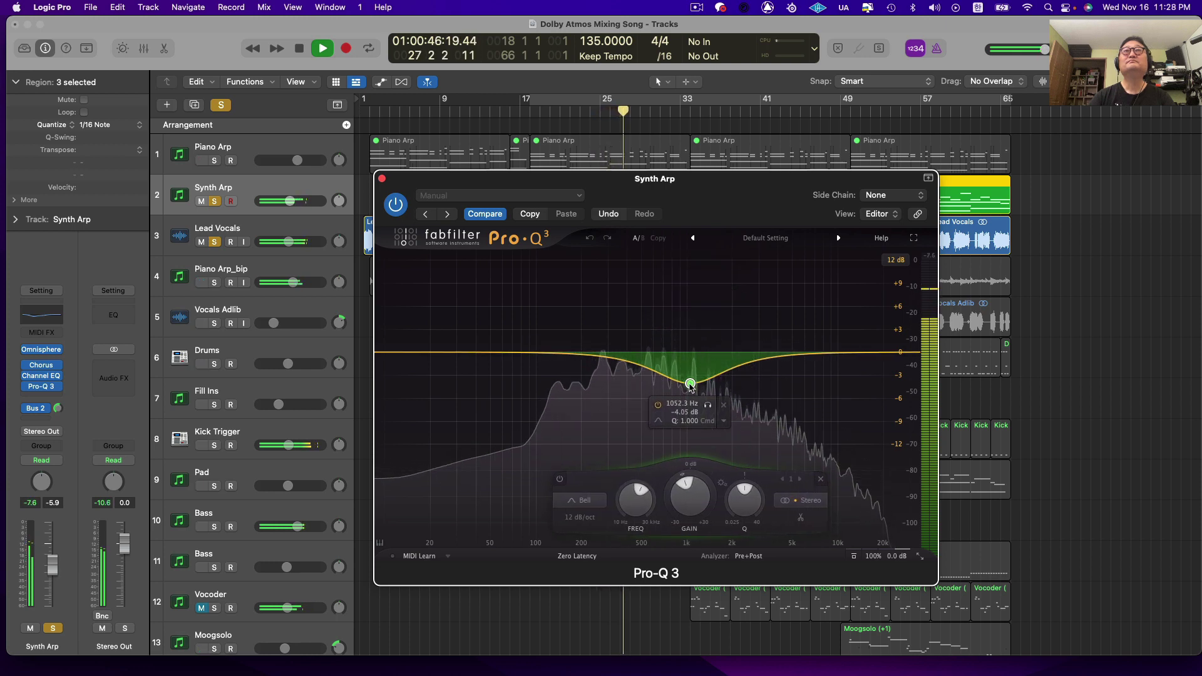
{"action": "key", "text": "space"}
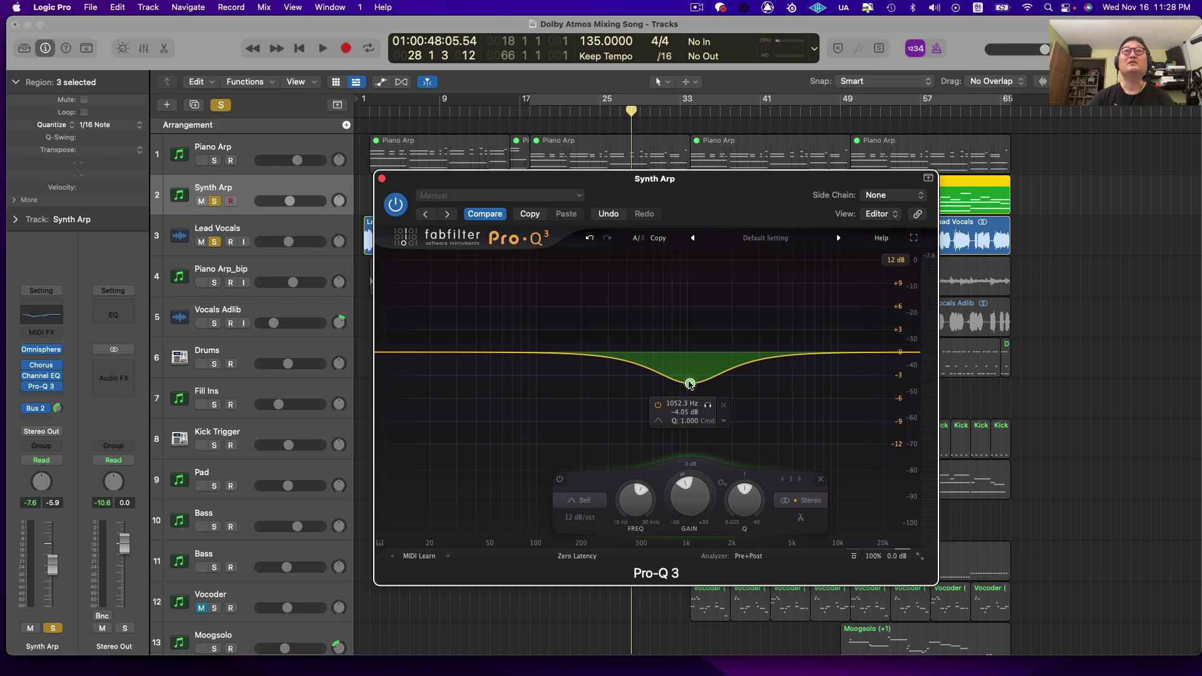
{"action": "left_click_drag", "start_coordinate": [689, 383], "coordinate": [689, 357]}
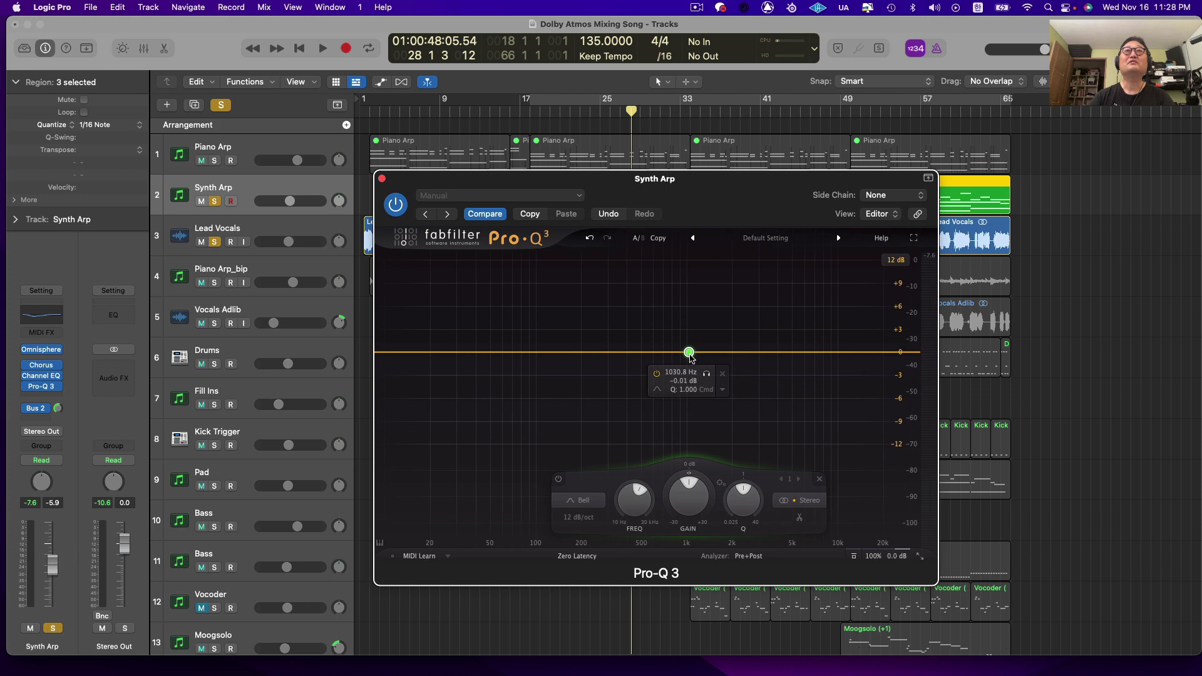
{"action": "left_click", "coordinate": [723, 390]}
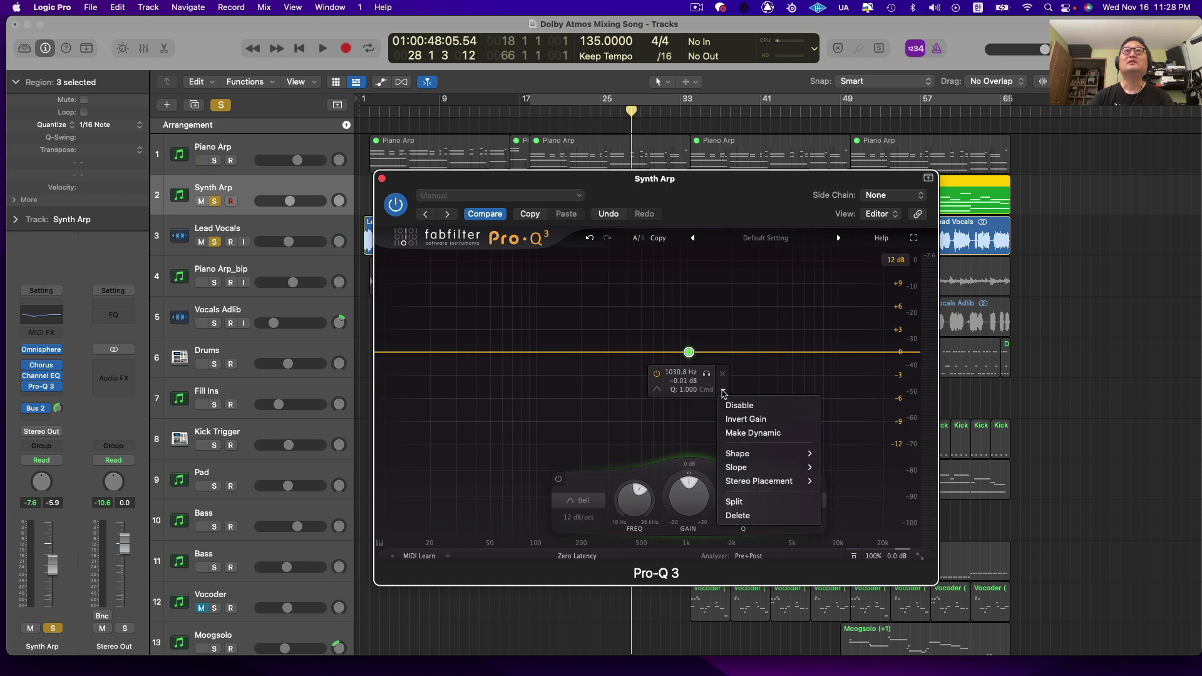
{"action": "left_click", "coordinate": [745, 434]}
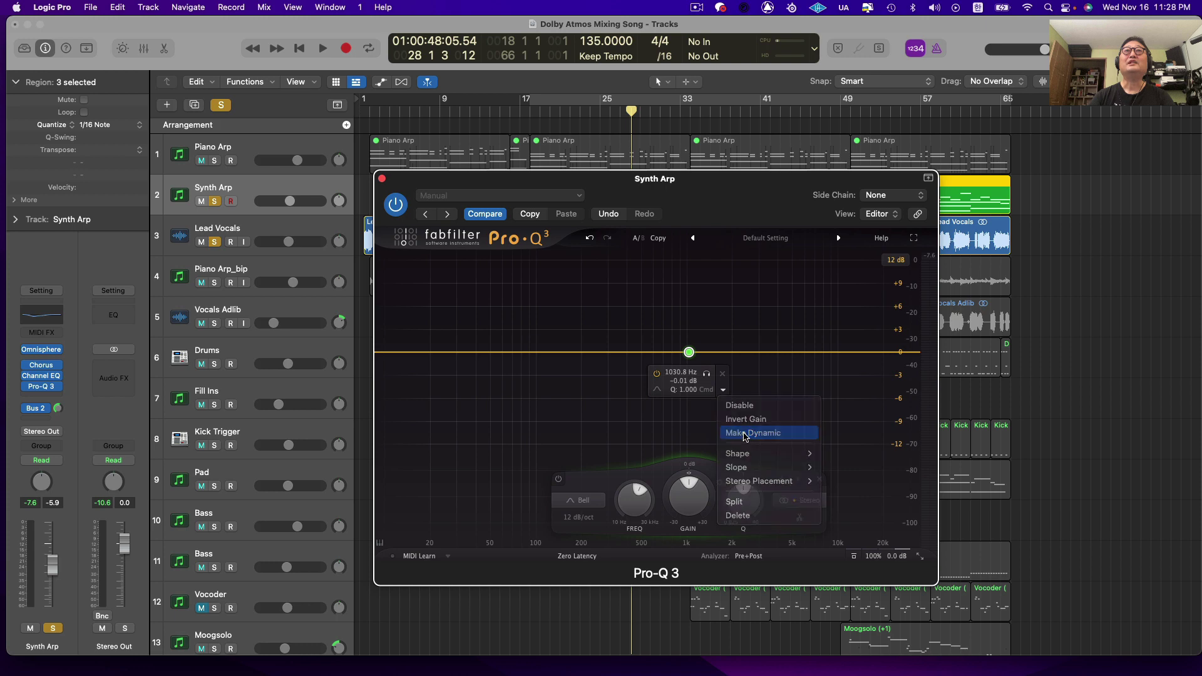
Step: Set the side chain source of Pro-Q 3 to Lead Vocals (Audio 1)
{"action": "left_click", "coordinate": [881, 198]}
{"action": "mouse_move", "coordinate": [889, 217]}
{"action": "left_click", "coordinate": [958, 217]}
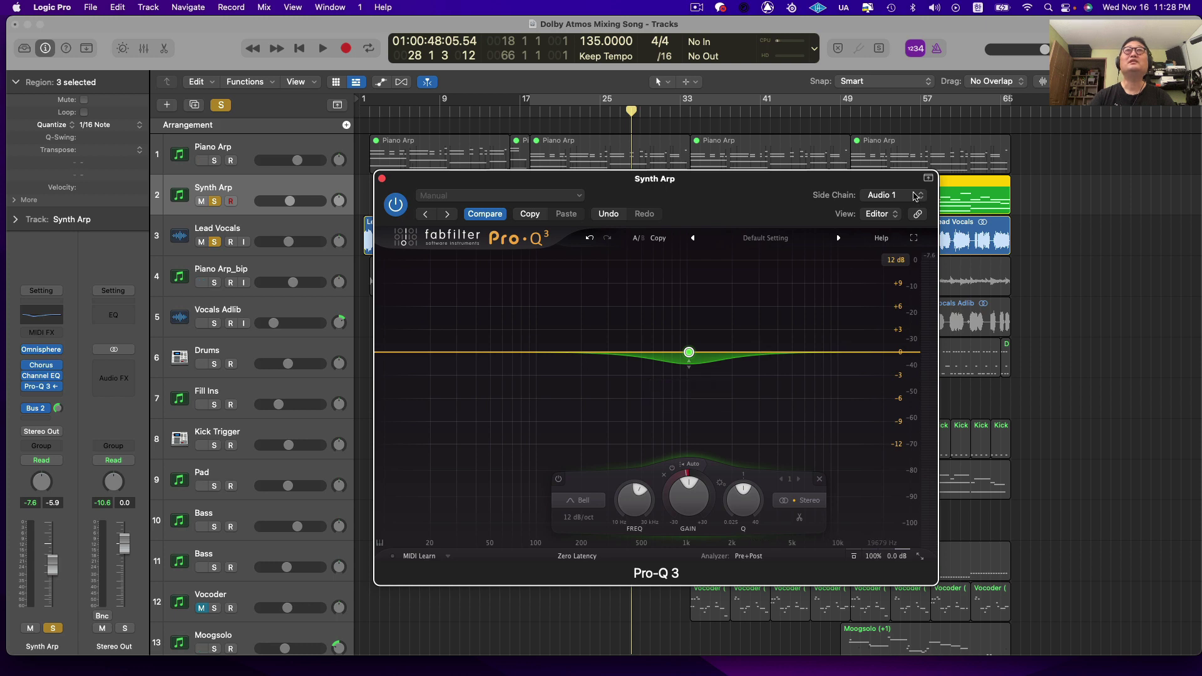
Step: Close the Pro-Q 3 window and remove the plug-in from the Synth Arp track
{"action": "left_click", "coordinate": [381, 178]}
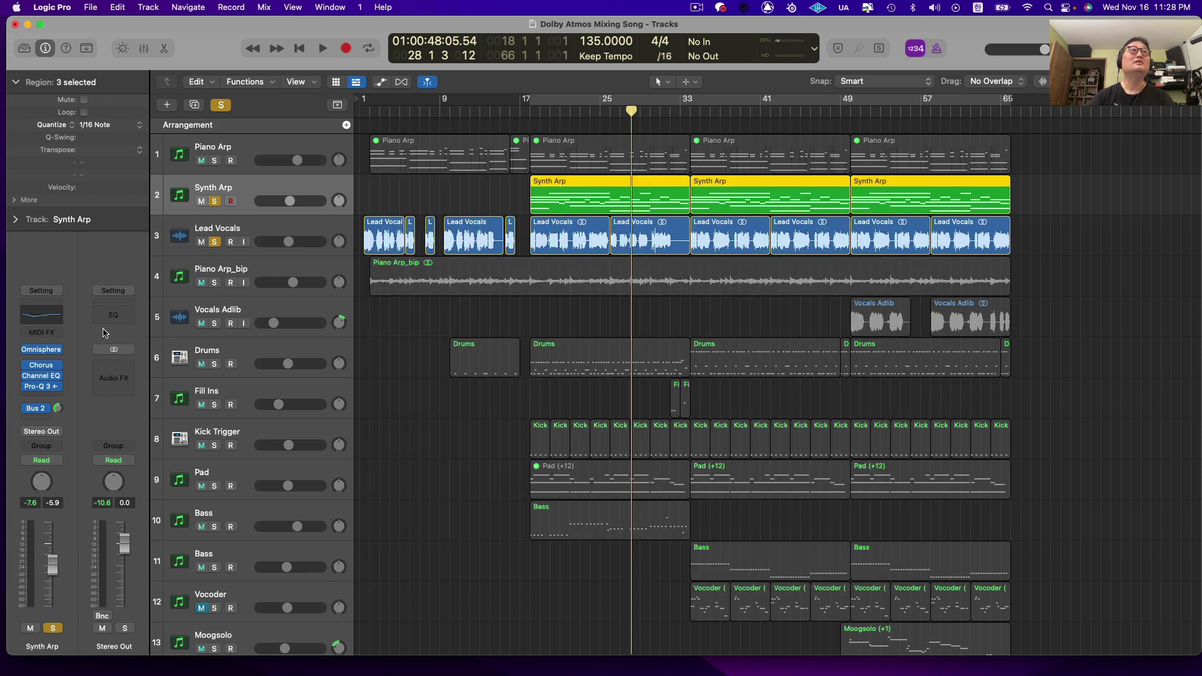
{"action": "left_click", "coordinate": [59, 386]}
{"action": "left_click", "coordinate": [149, 379]}
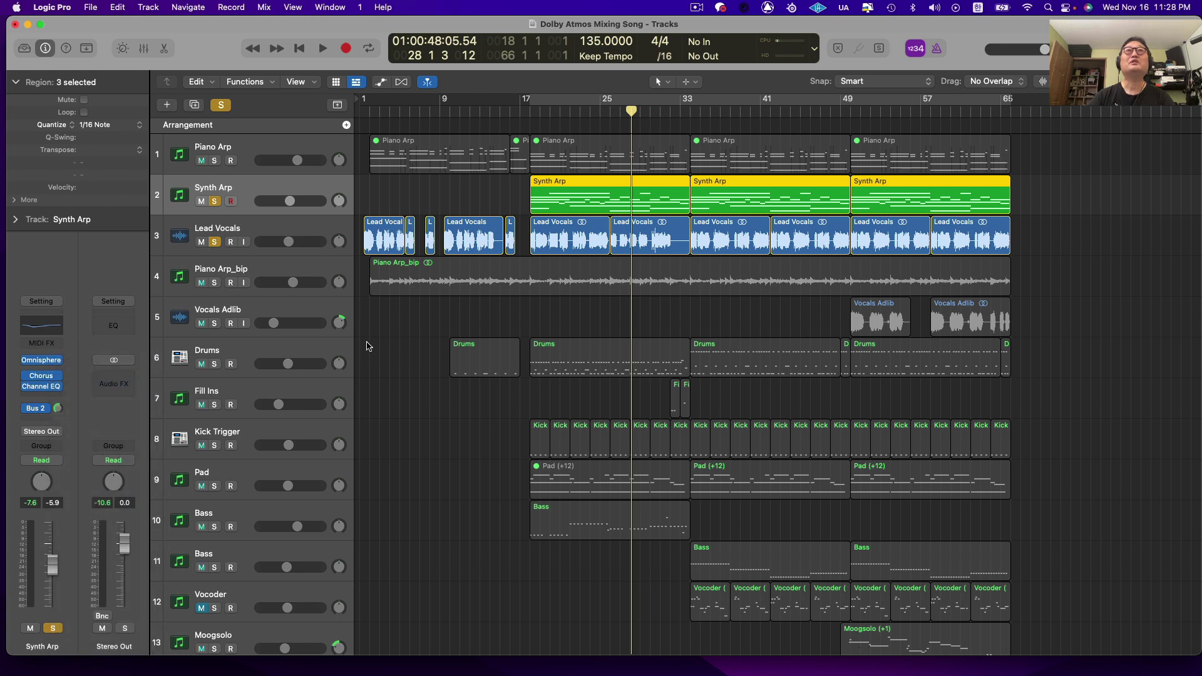
Step: Insert the stereo version of Trackspacer 2.5 after Channel EQ on the Synth Arp track
{"action": "left_click", "coordinate": [59, 396]}
{"action": "mouse_move", "coordinate": [88, 452]}
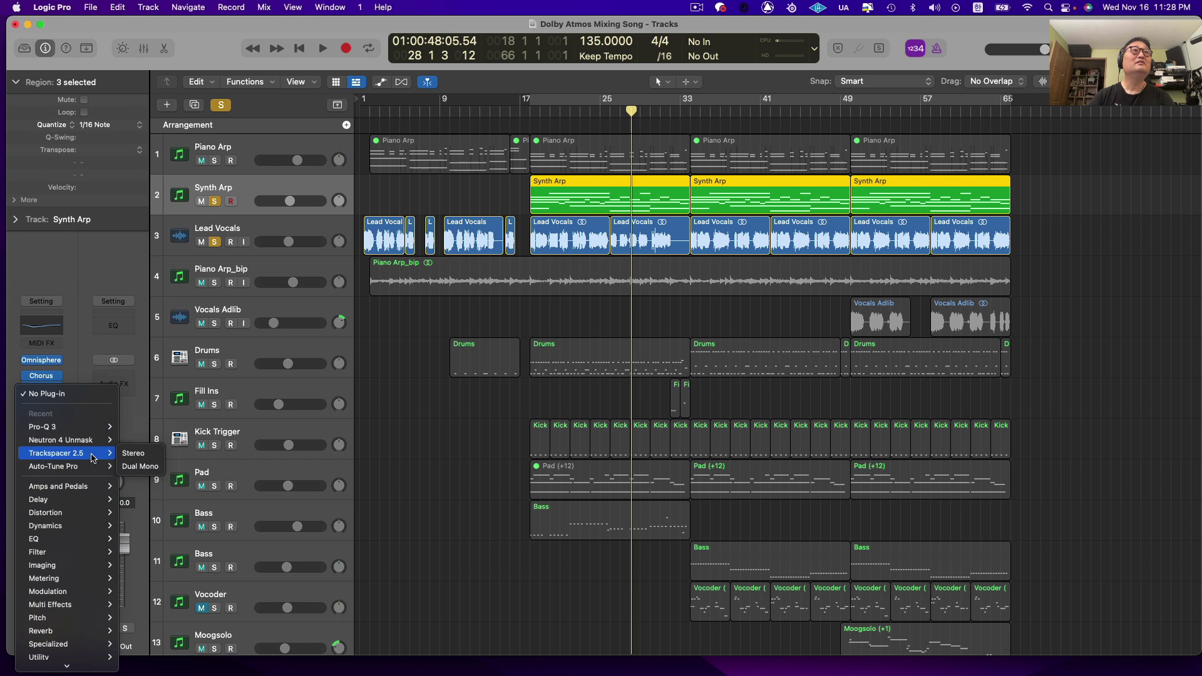
{"action": "left_click", "coordinate": [133, 454]}
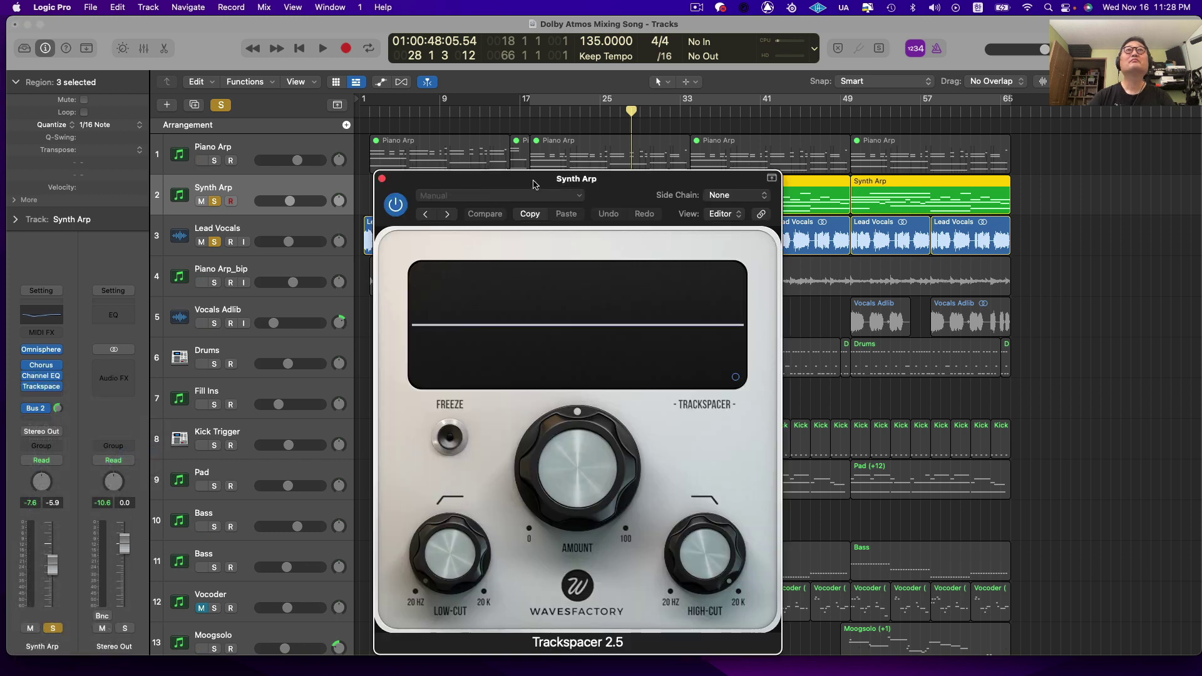
{"action": "left_click_drag", "start_coordinate": [533, 183], "coordinate": [251, 149]}
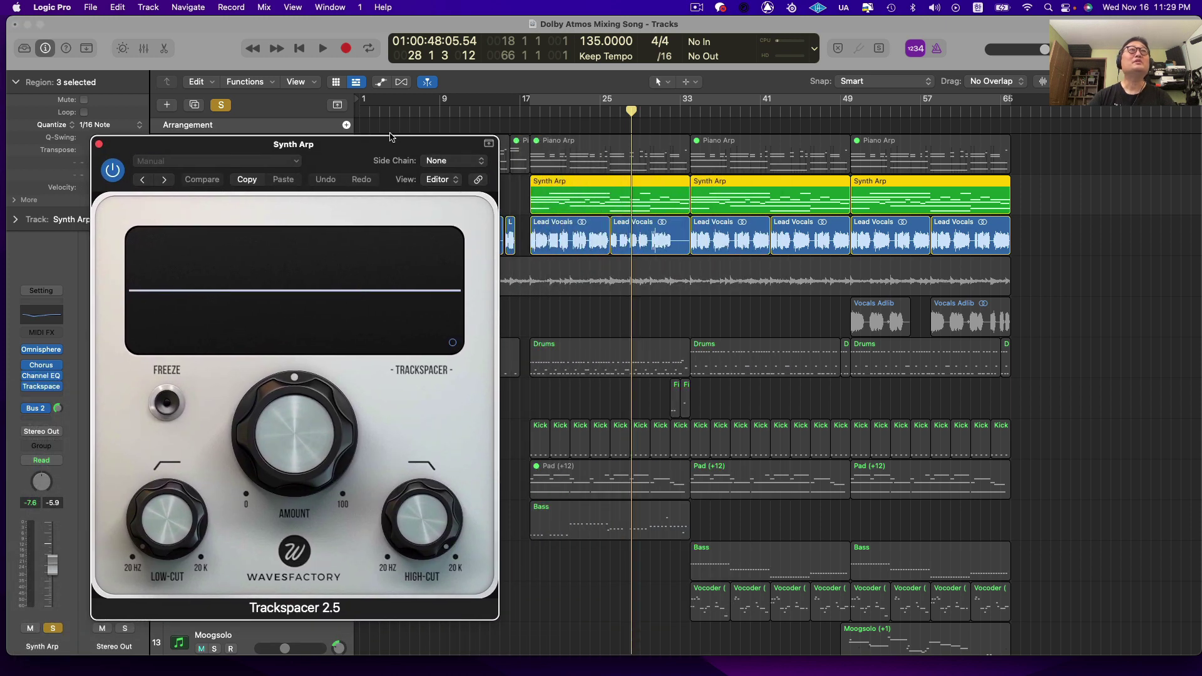
Step: Set Trackspacer's side chain source to Lead Vocals (Audio 1) and place its window clear of the track headers
{"action": "left_click", "coordinate": [455, 160]}
{"action": "mouse_move", "coordinate": [453, 184]}
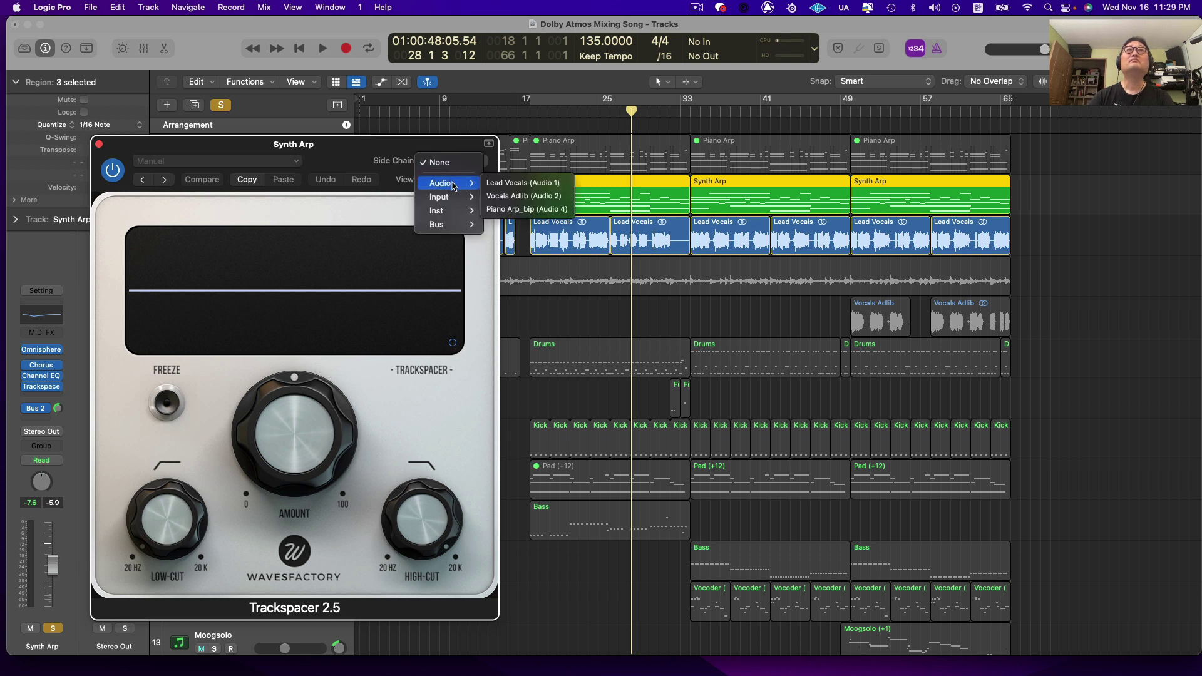
{"action": "left_click", "coordinate": [514, 183]}
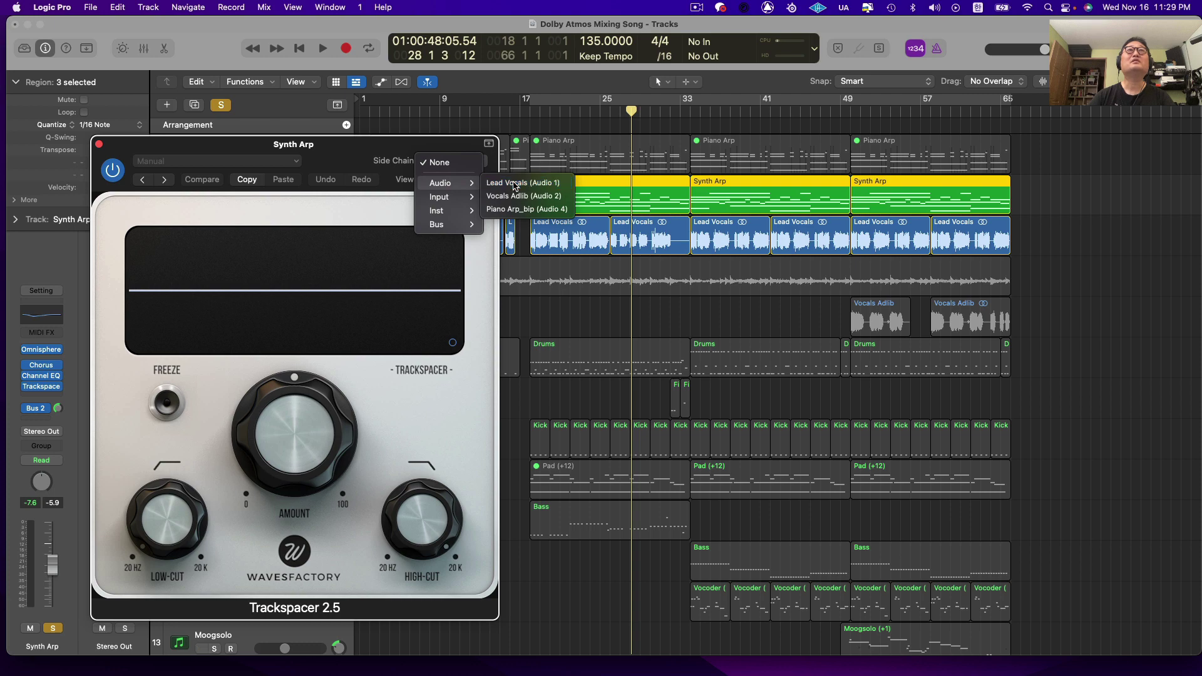
{"action": "left_click_drag", "start_coordinate": [434, 135], "coordinate": [1077, 142]}
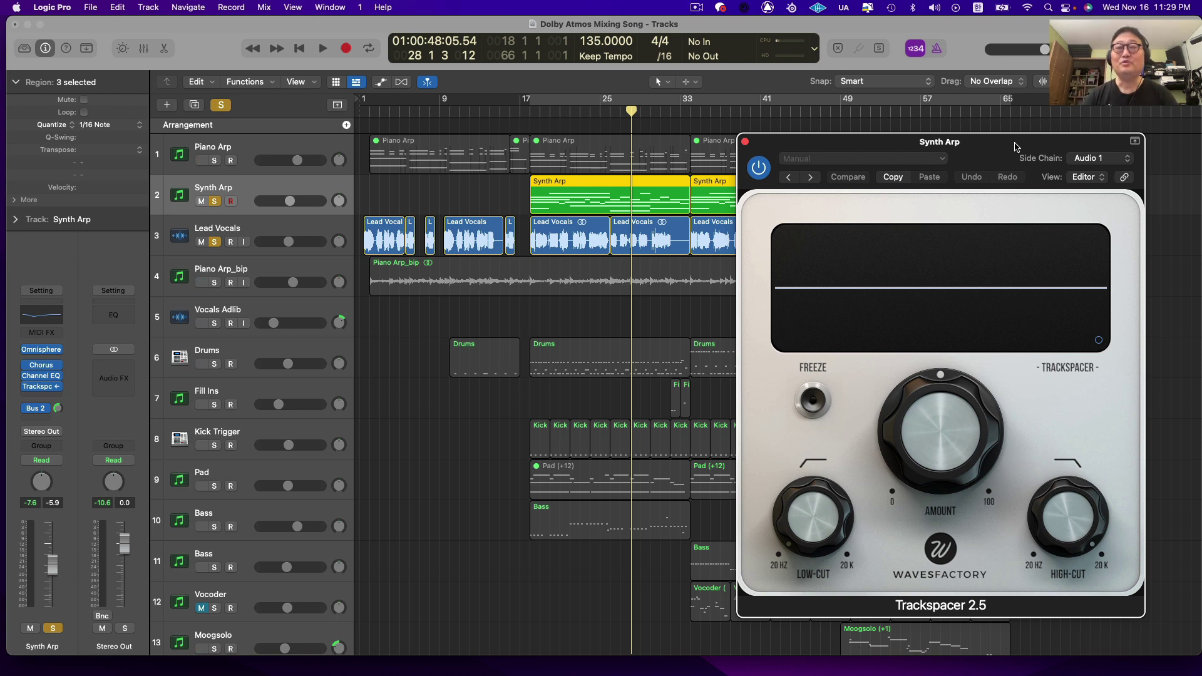
{"action": "left_click_drag", "start_coordinate": [1014, 146], "coordinate": [1021, 138]}
Step: Lower Trackspacer's Amount to near its minimum and play the soloed Synth Arp and Lead Vocals tracks from around bar 18
{"action": "mouse_move", "coordinate": [924, 413]}
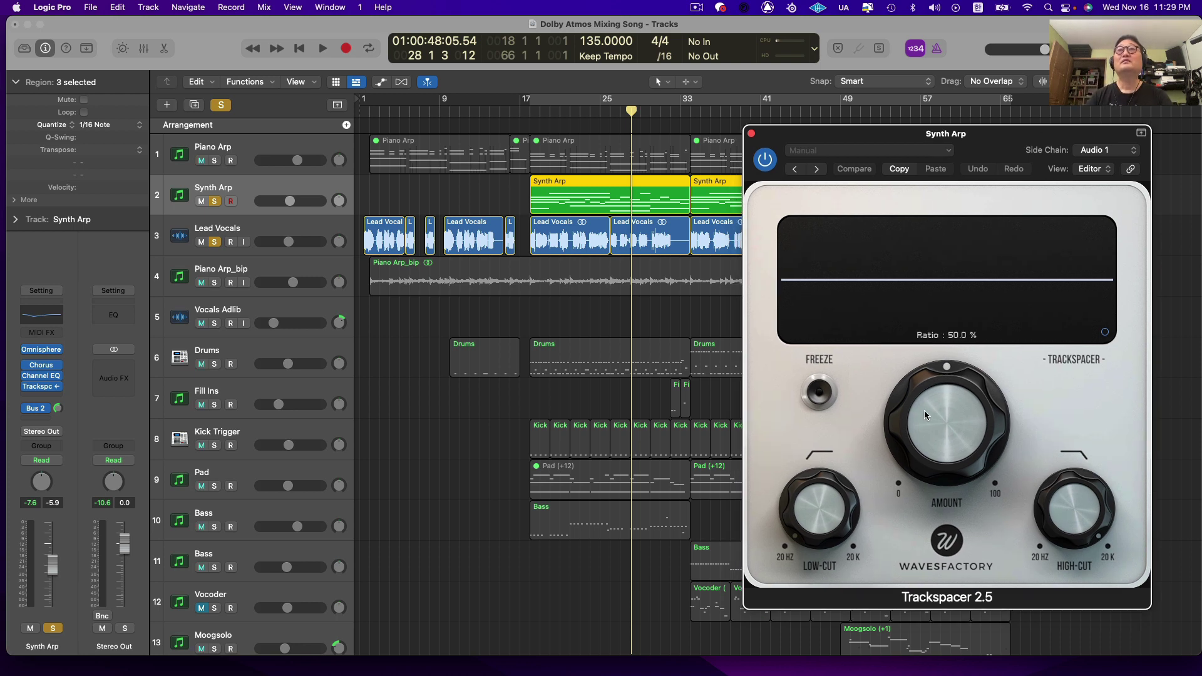
{"action": "left_click_drag", "start_coordinate": [925, 388], "coordinate": [932, 553]}
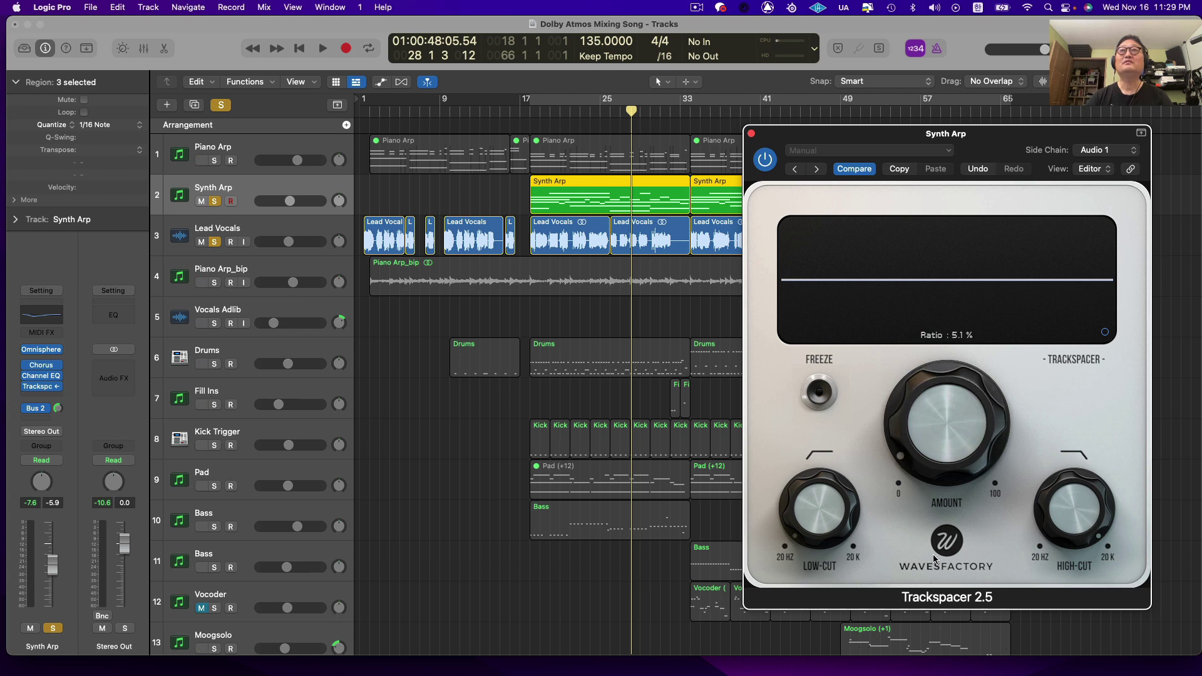
{"action": "left_click_drag", "start_coordinate": [917, 458], "coordinate": [938, 483]}
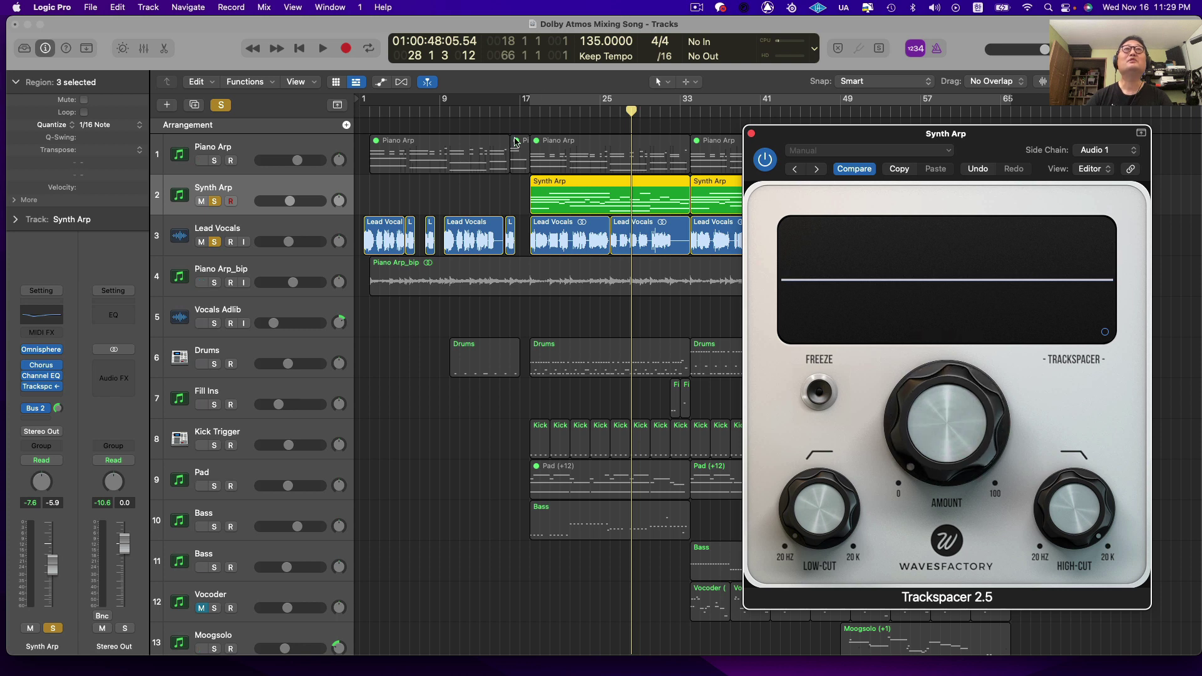
{"action": "left_click", "coordinate": [526, 114]}
{"action": "key", "text": "space"}
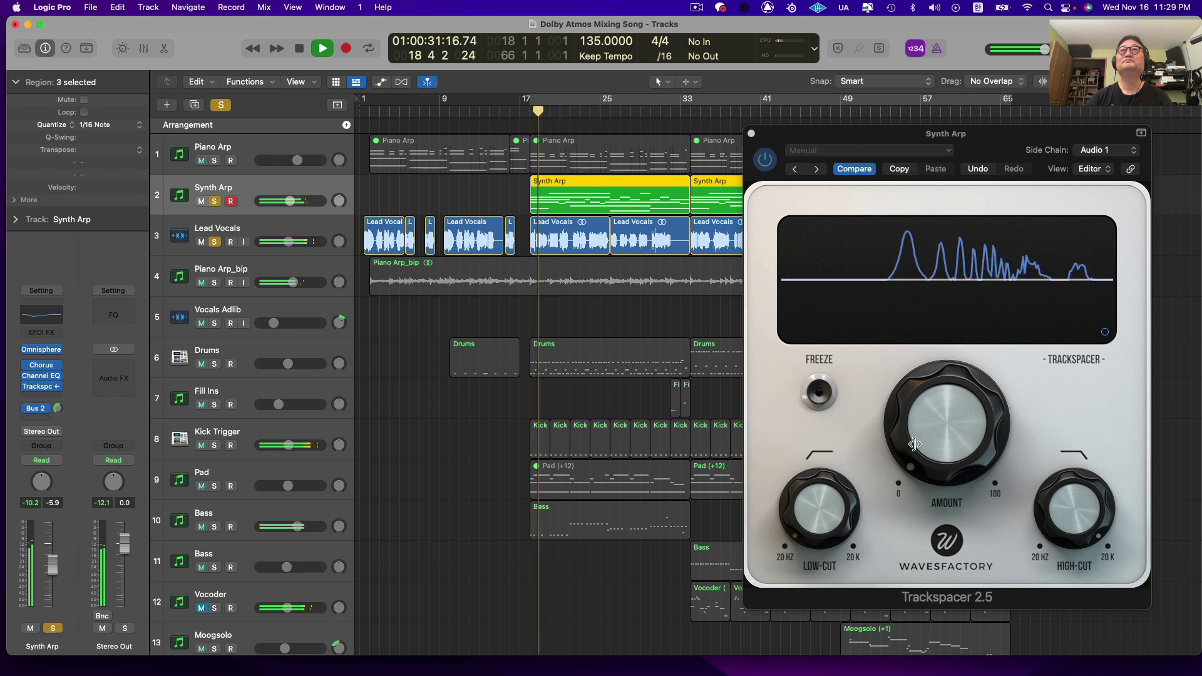
Step: Adjust Trackspacer's Amount on the Synth Arp track during playback, ending at a 3.1 % ratio, and stop playback
{"action": "left_click", "coordinate": [913, 446]}
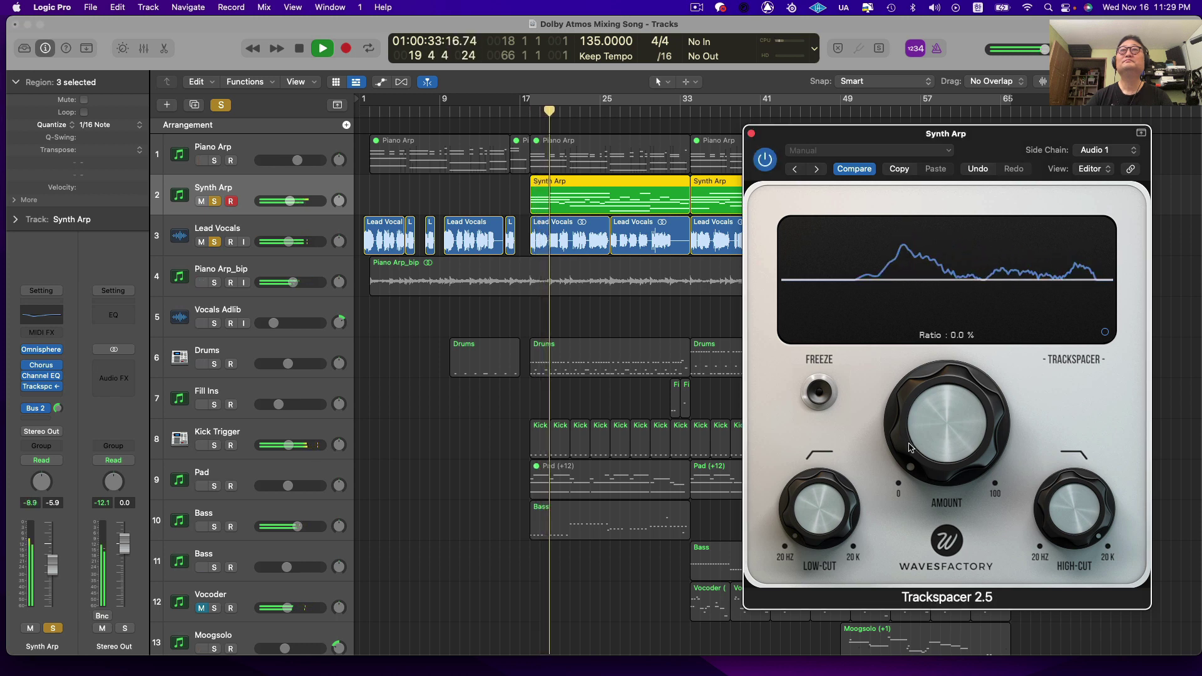
{"action": "left_click_drag", "start_coordinate": [913, 447], "coordinate": [909, 414]}
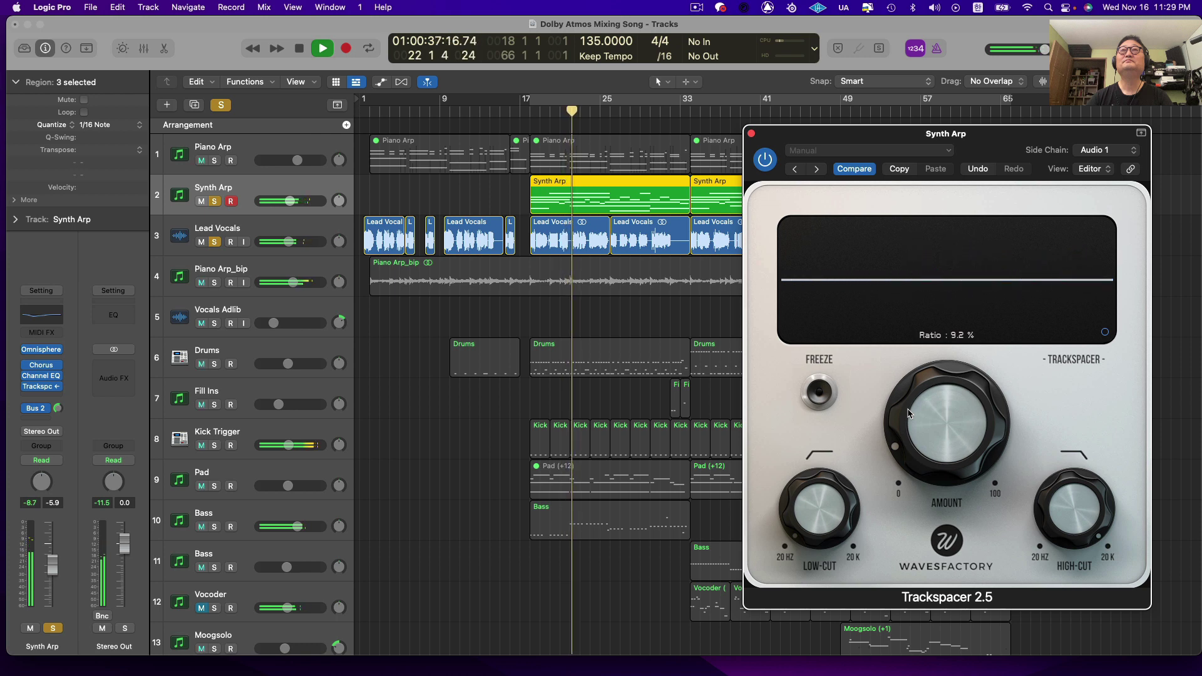
{"action": "left_click_drag", "start_coordinate": [909, 414], "coordinate": [926, 433]}
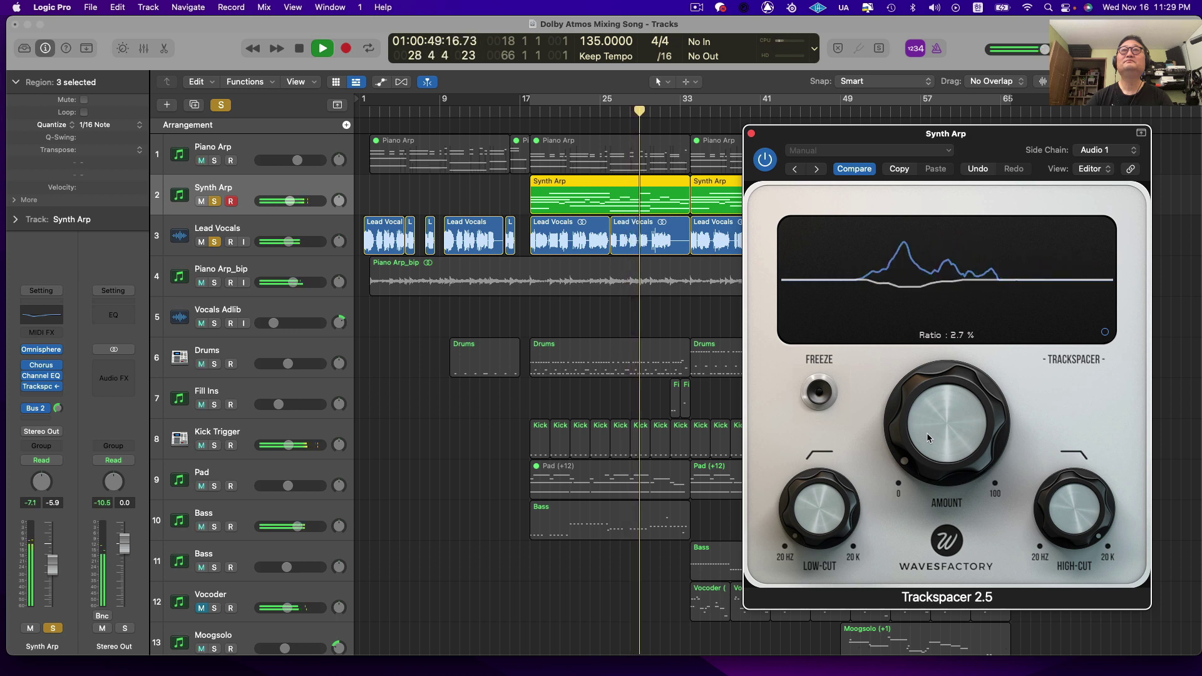
{"action": "left_click_drag", "start_coordinate": [927, 434], "coordinate": [926, 431]}
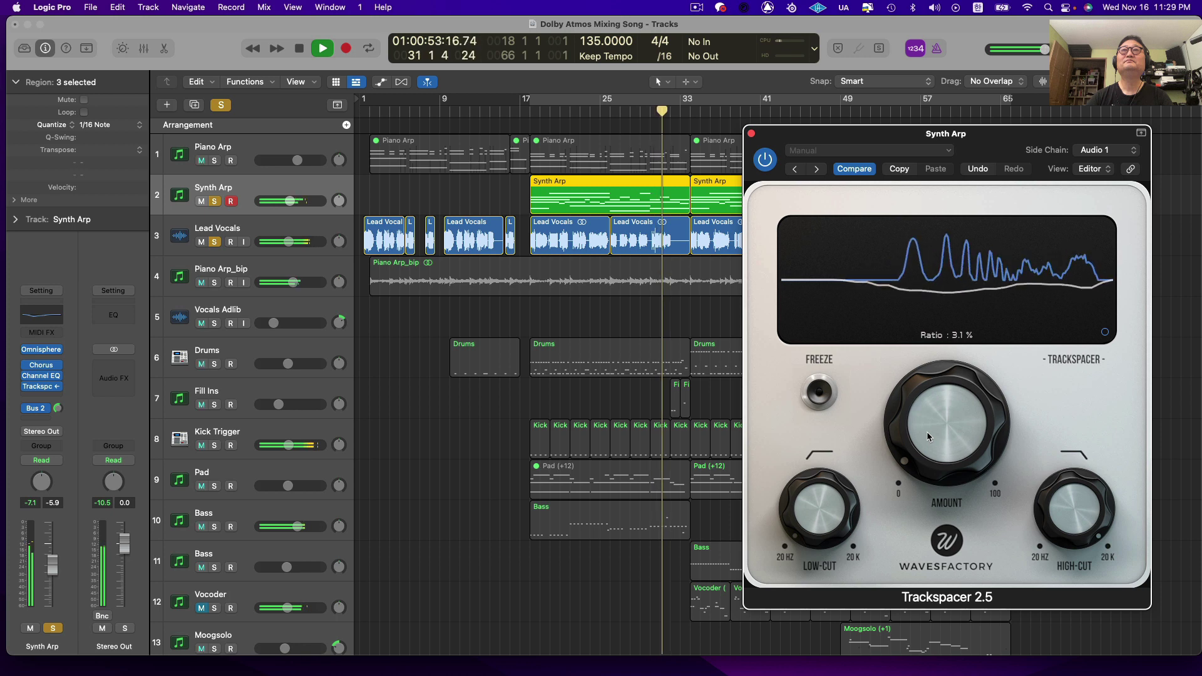
{"action": "key", "text": "space"}
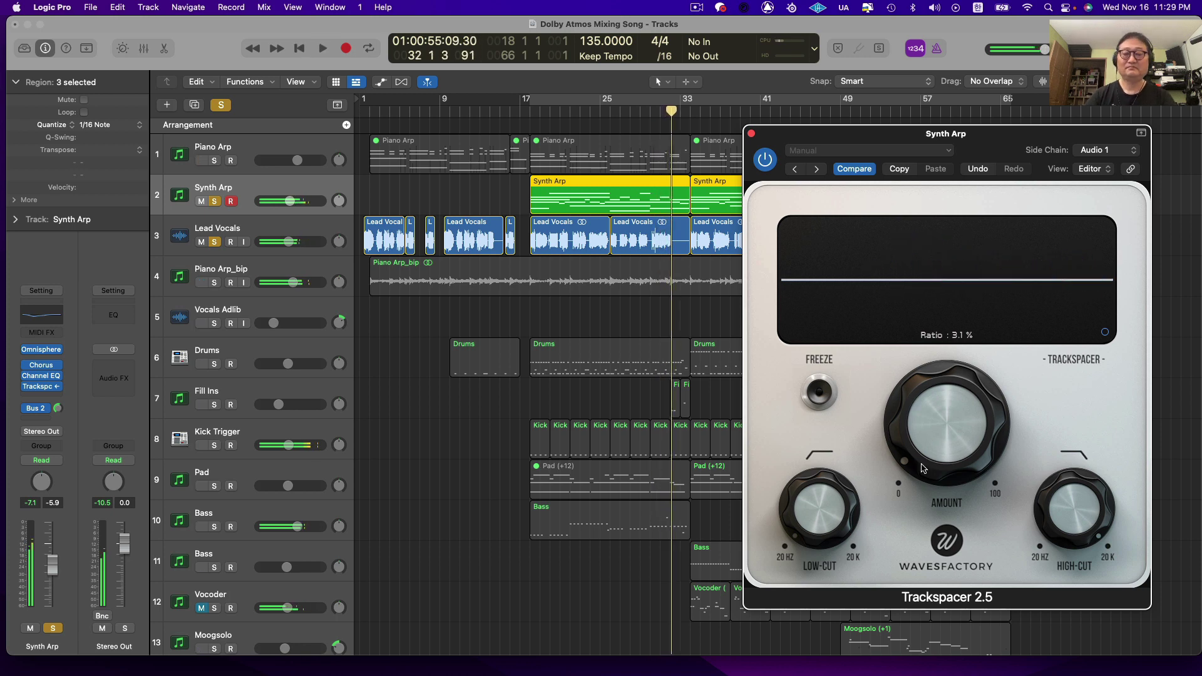
Step: Lower Trackspacer's Amount to its minimum and replay the soloed Synth Arp and Lead Vocals from bar 18 for comparison
{"action": "left_click", "coordinate": [531, 118]}
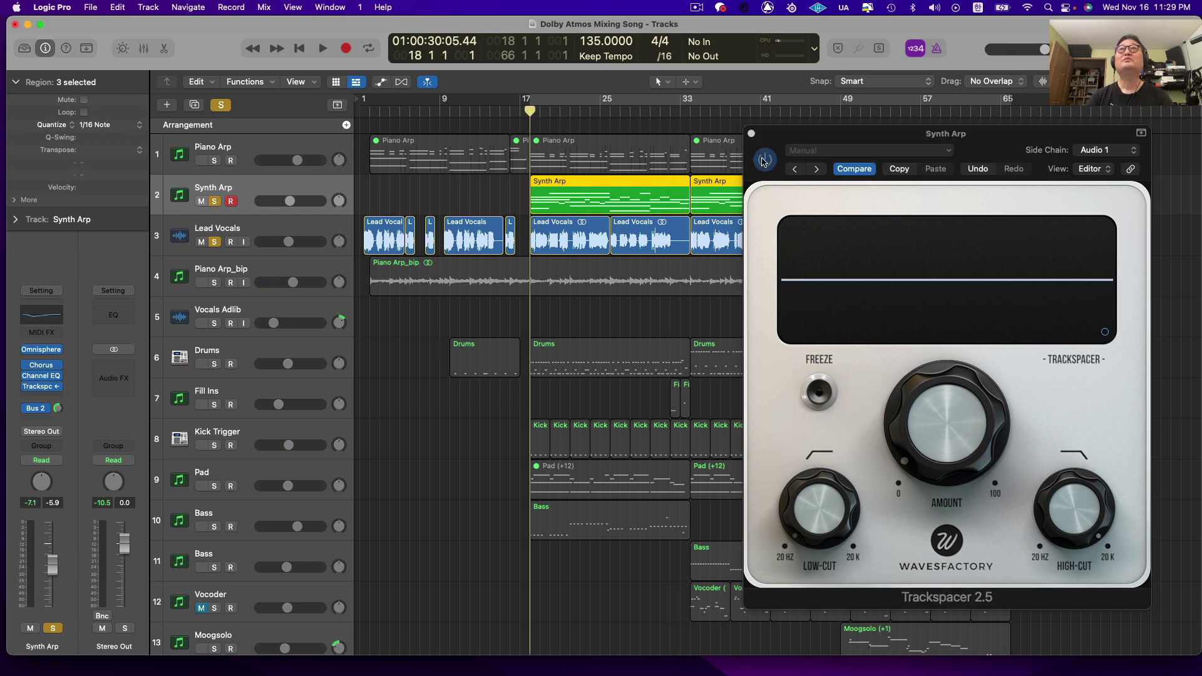
{"action": "left_click", "coordinate": [899, 436]}
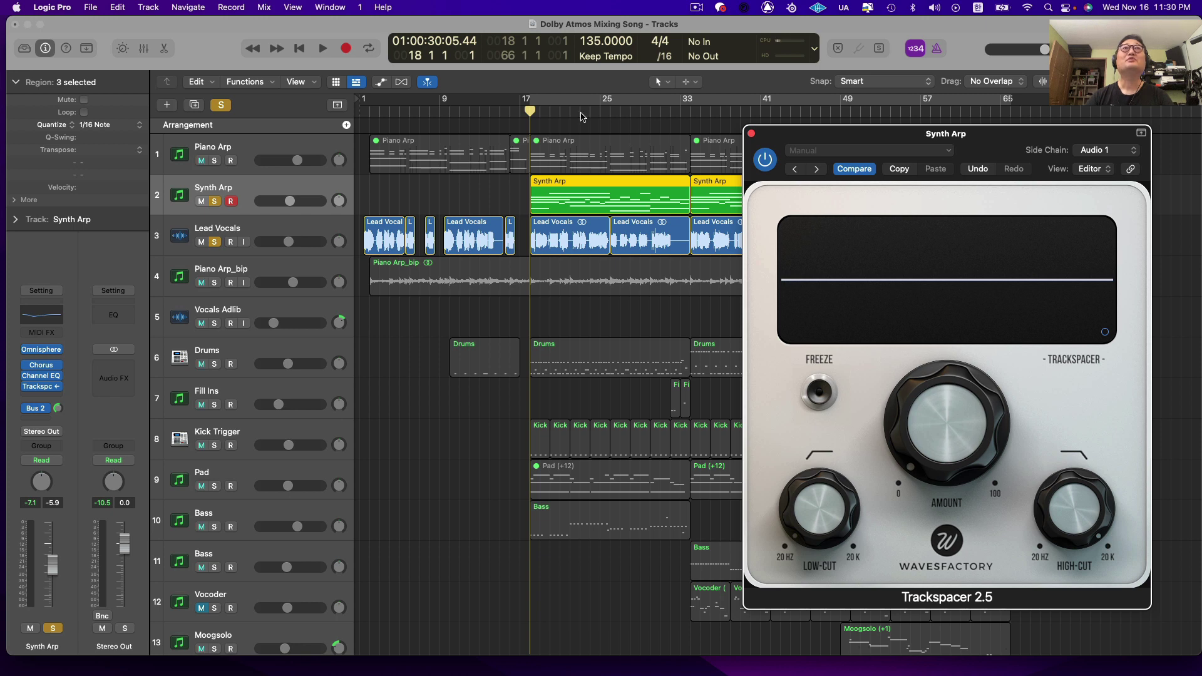
{"action": "key", "text": "space"}
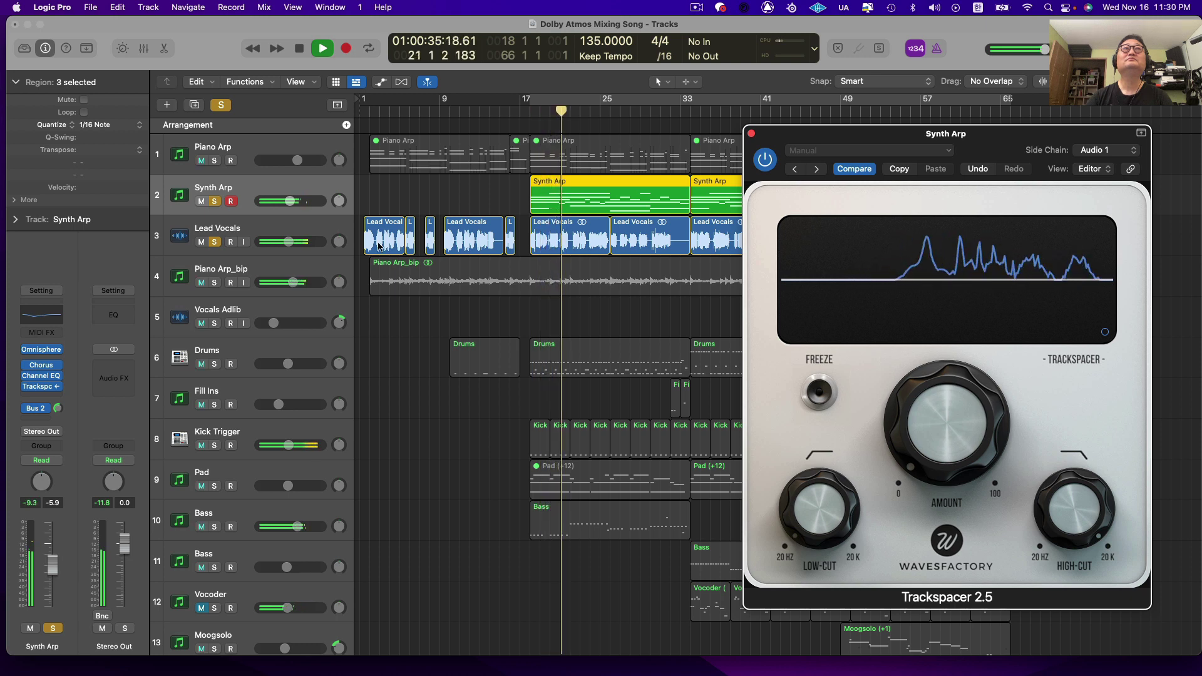
{"action": "left_click", "coordinate": [215, 242]}
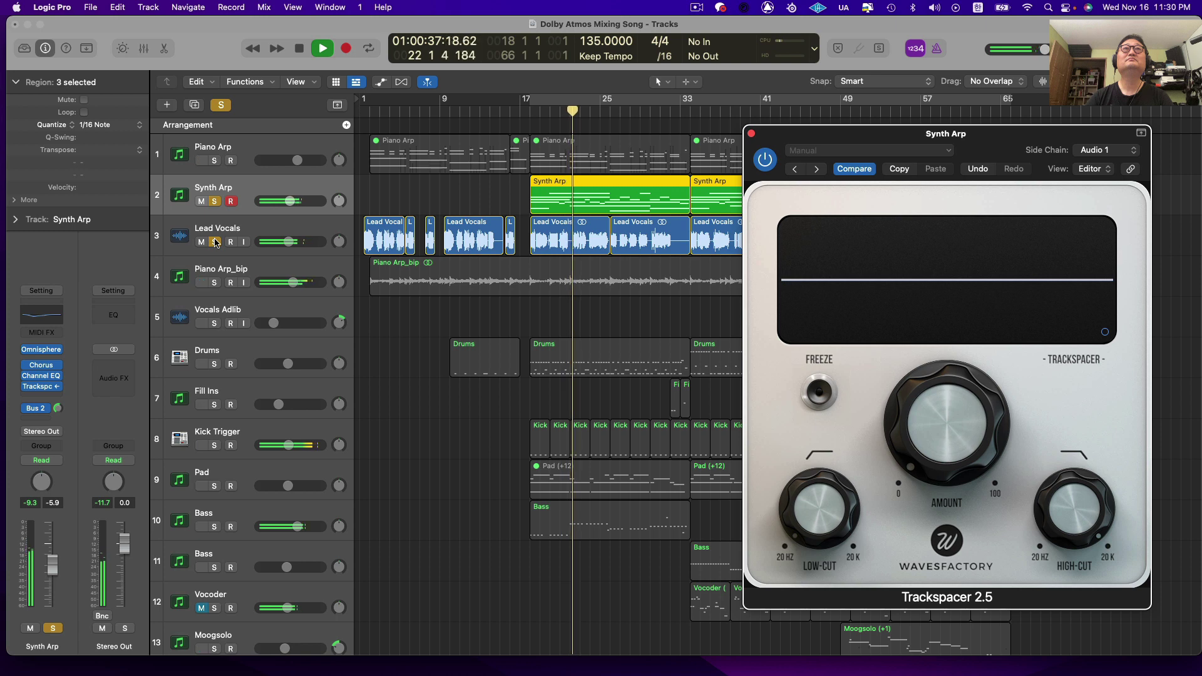
{"action": "left_click", "coordinate": [644, 112]}
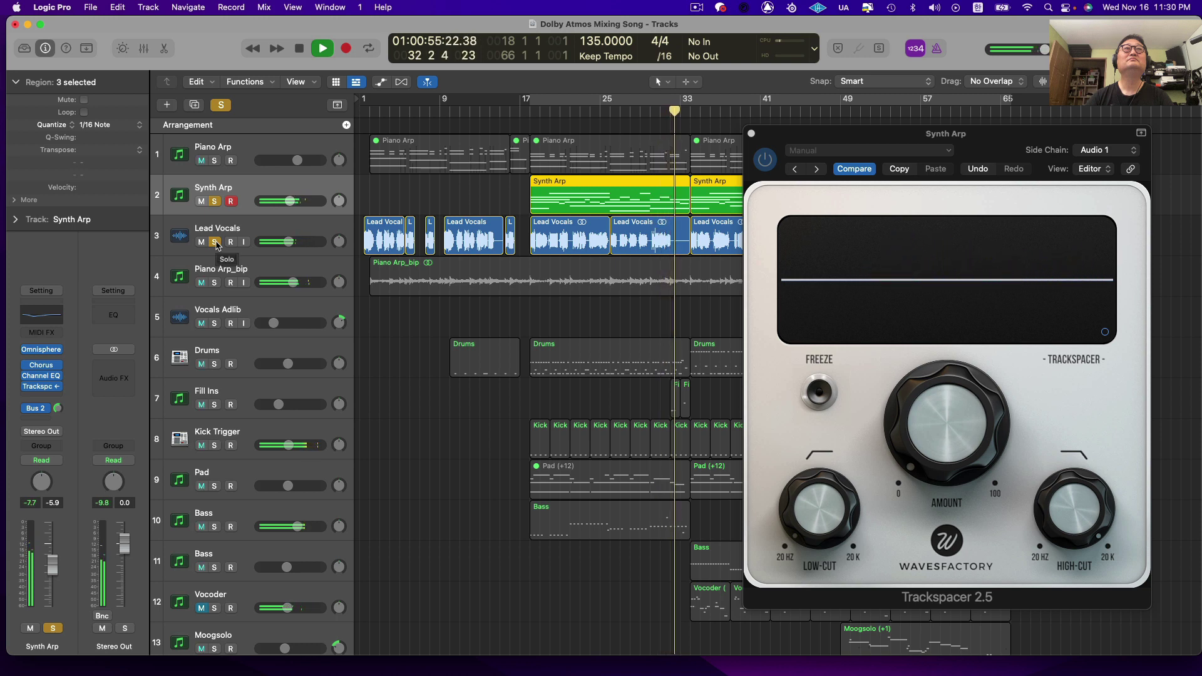
{"action": "key", "text": "space"}
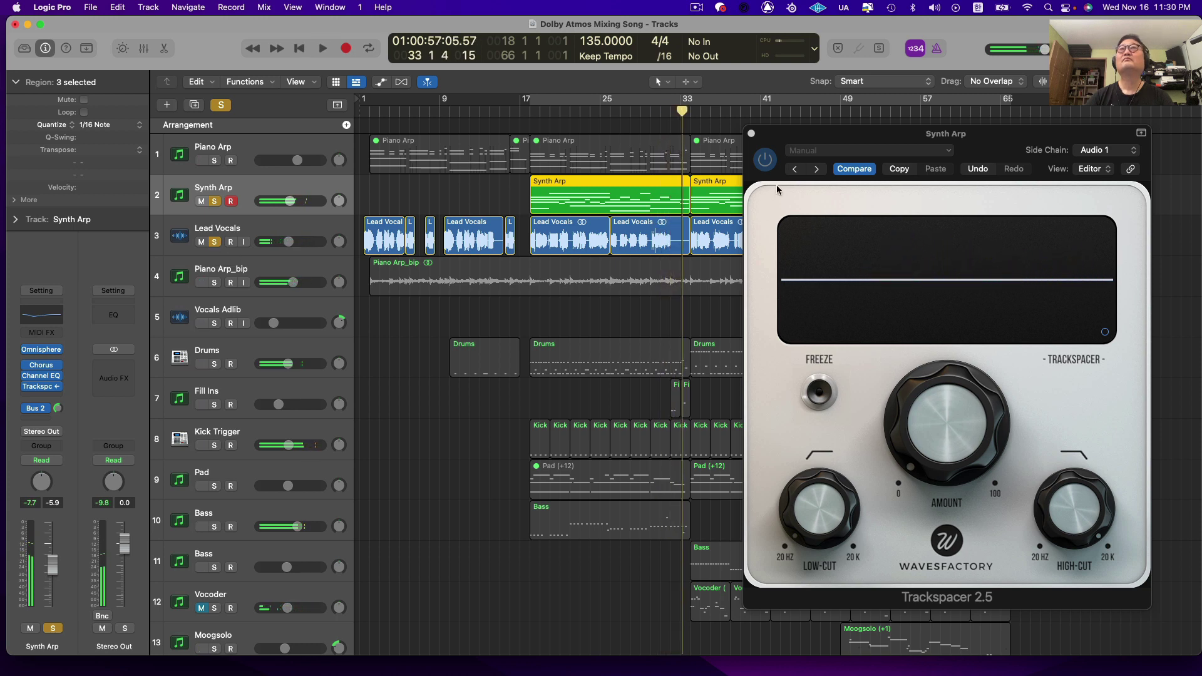
Step: Set the Synth Arp Trackspacer's Amount to a 4.2 % ratio while playing the soloed tracks from bar 18
{"action": "left_click", "coordinate": [766, 161]}
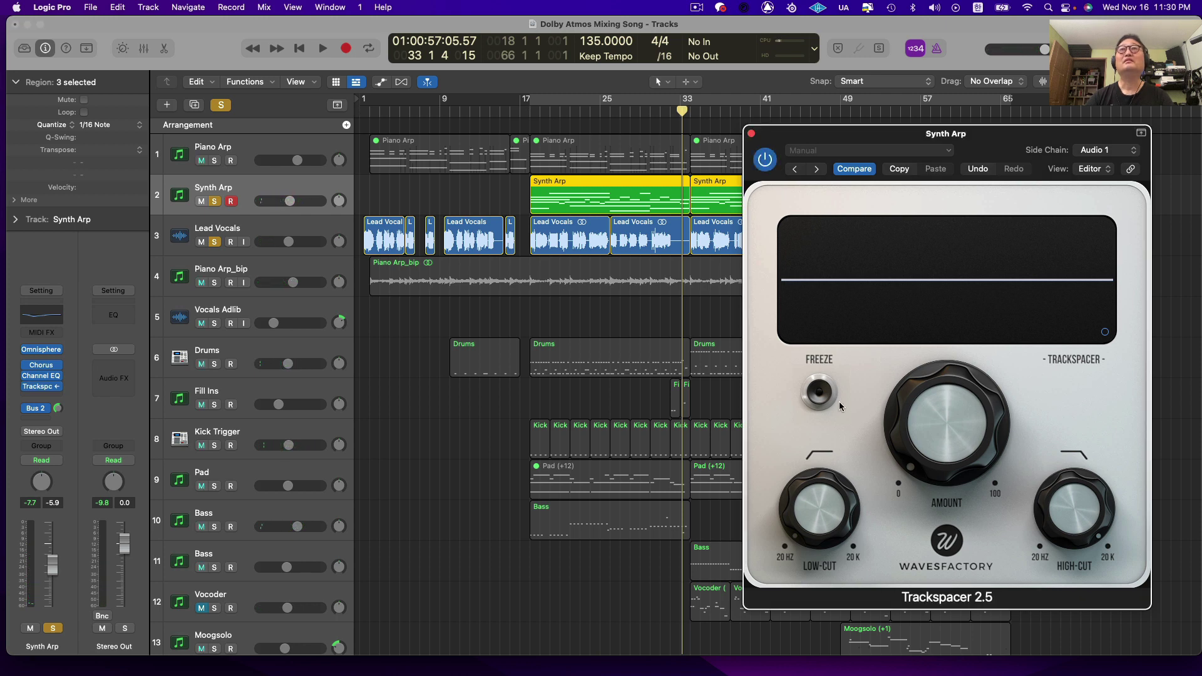
{"action": "left_click_drag", "start_coordinate": [893, 429], "coordinate": [898, 410]}
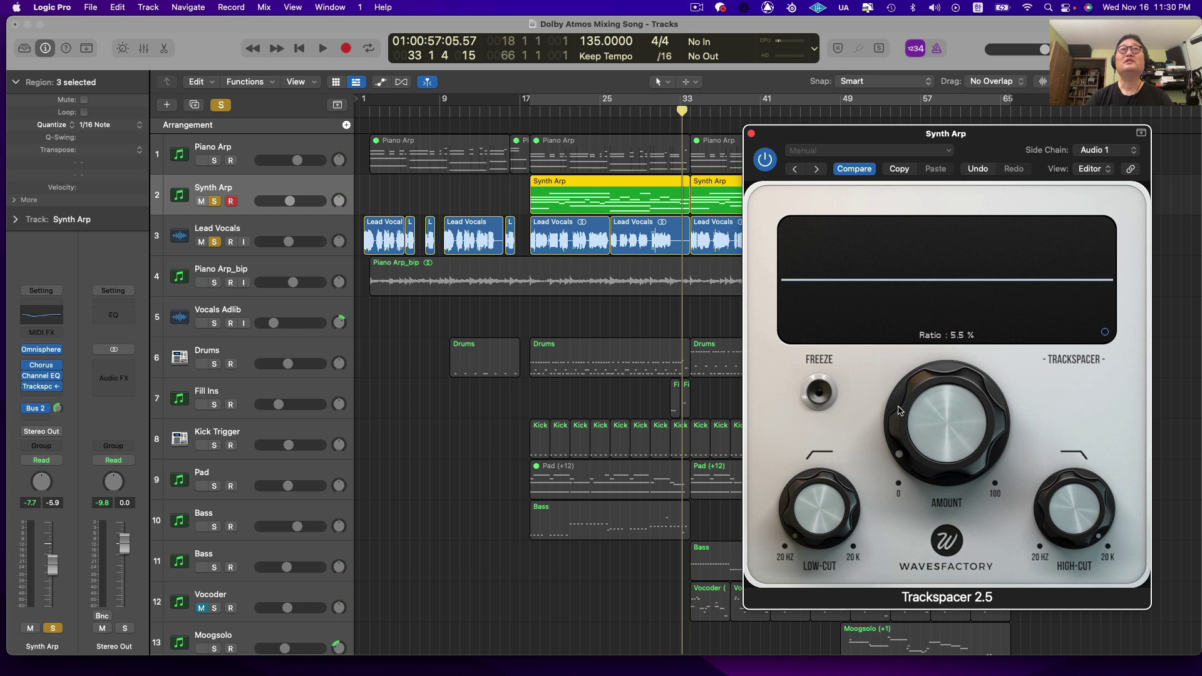
{"action": "left_click", "coordinate": [536, 113]}
{"action": "key", "text": "space"}
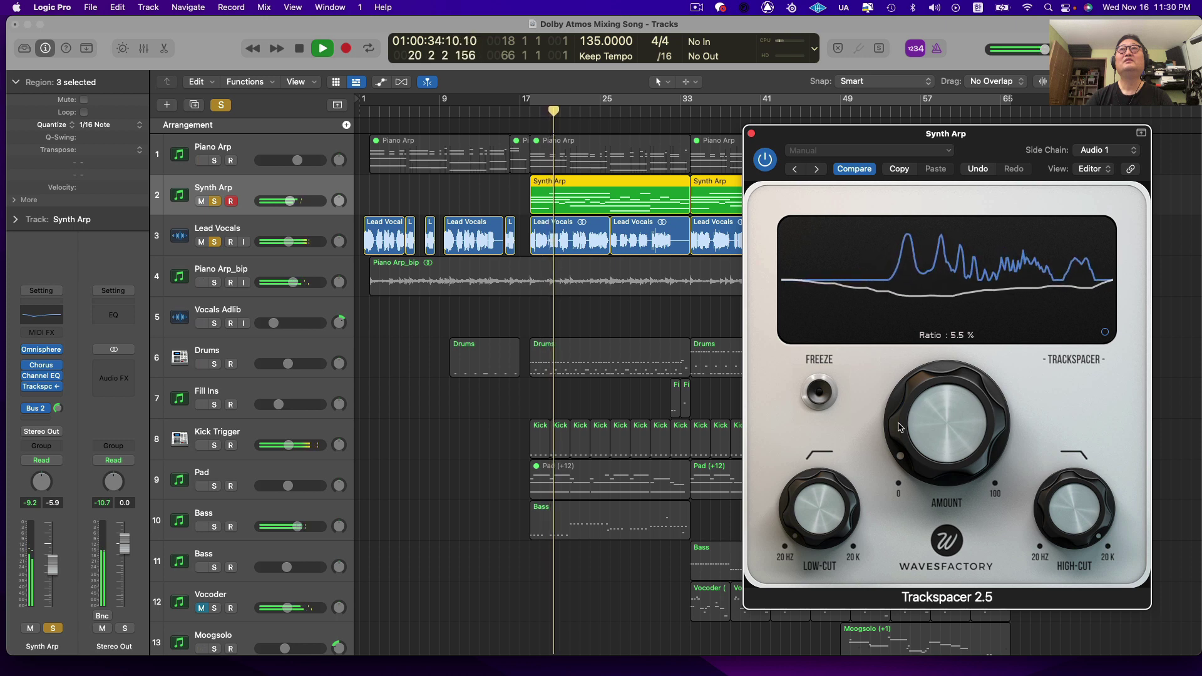
{"action": "left_click_drag", "start_coordinate": [899, 428], "coordinate": [900, 431]}
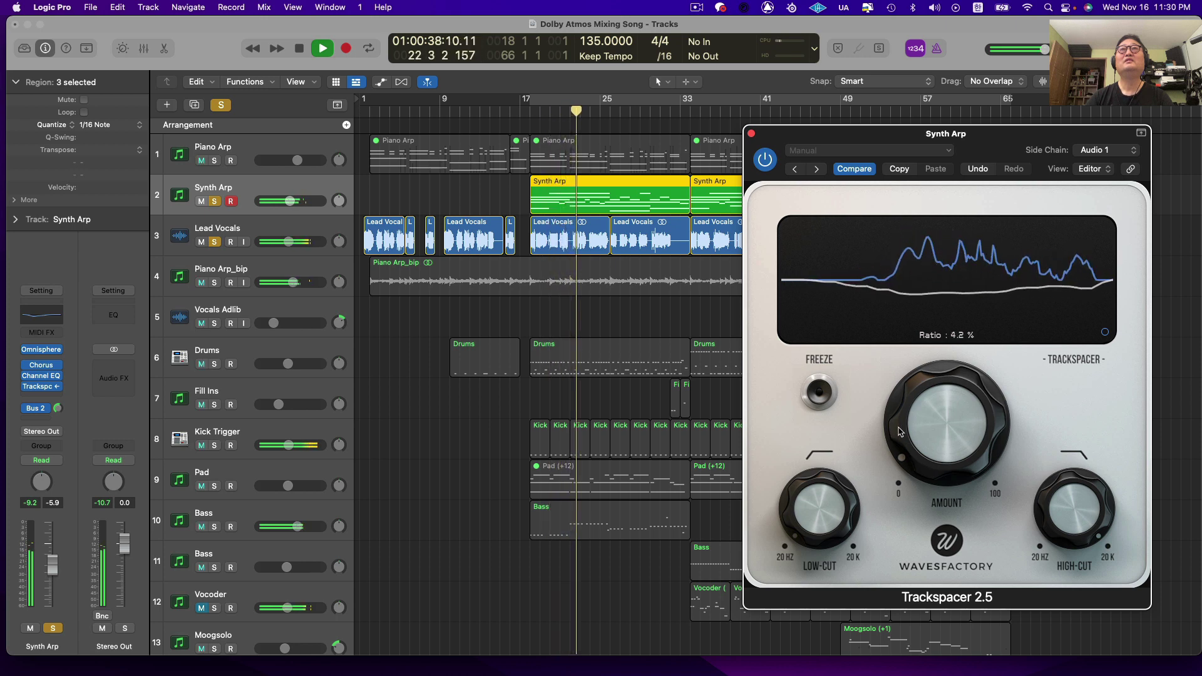
{"action": "key", "text": "space"}
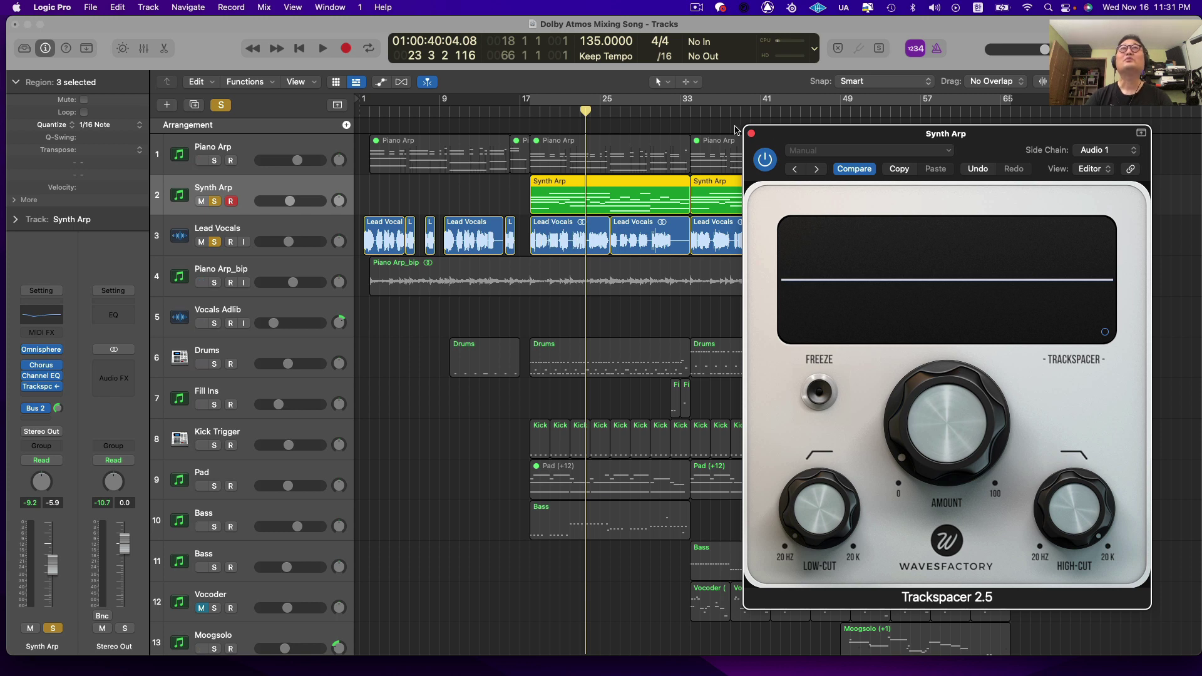
Step: Close the Synth Arp track's Trackspacer window and solo the Piano Arp_bip track
{"action": "left_click", "coordinate": [752, 135]}
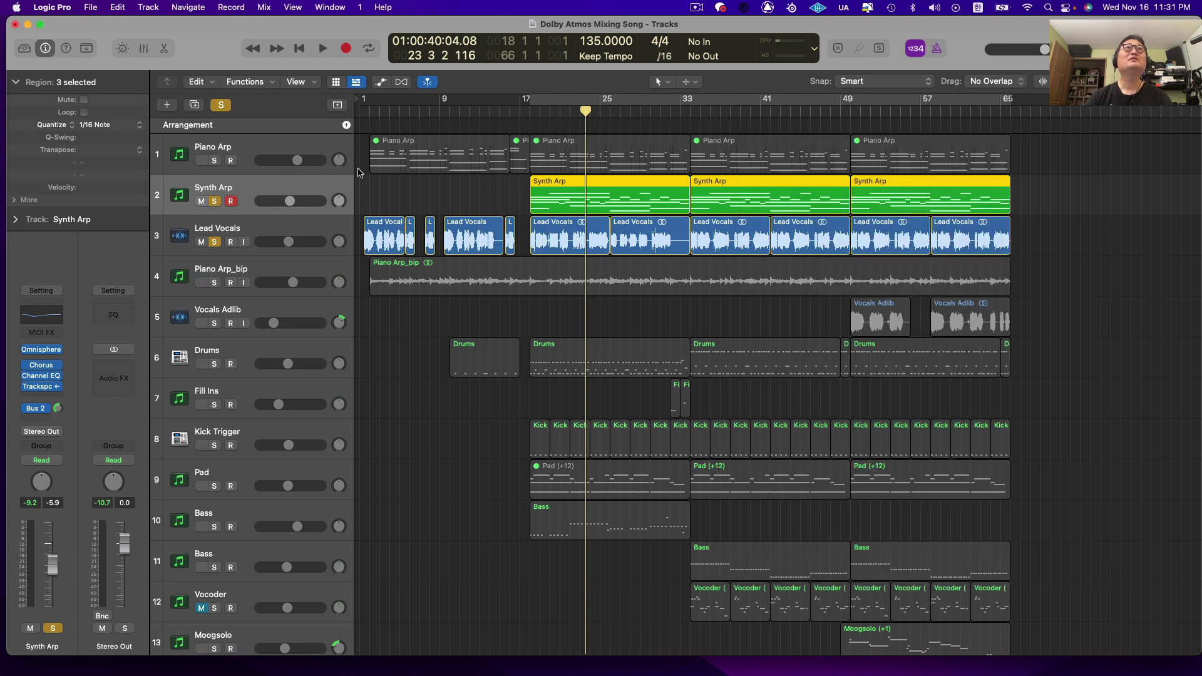
{"action": "left_click", "coordinate": [215, 161]}
{"action": "left_click", "coordinate": [266, 155]}
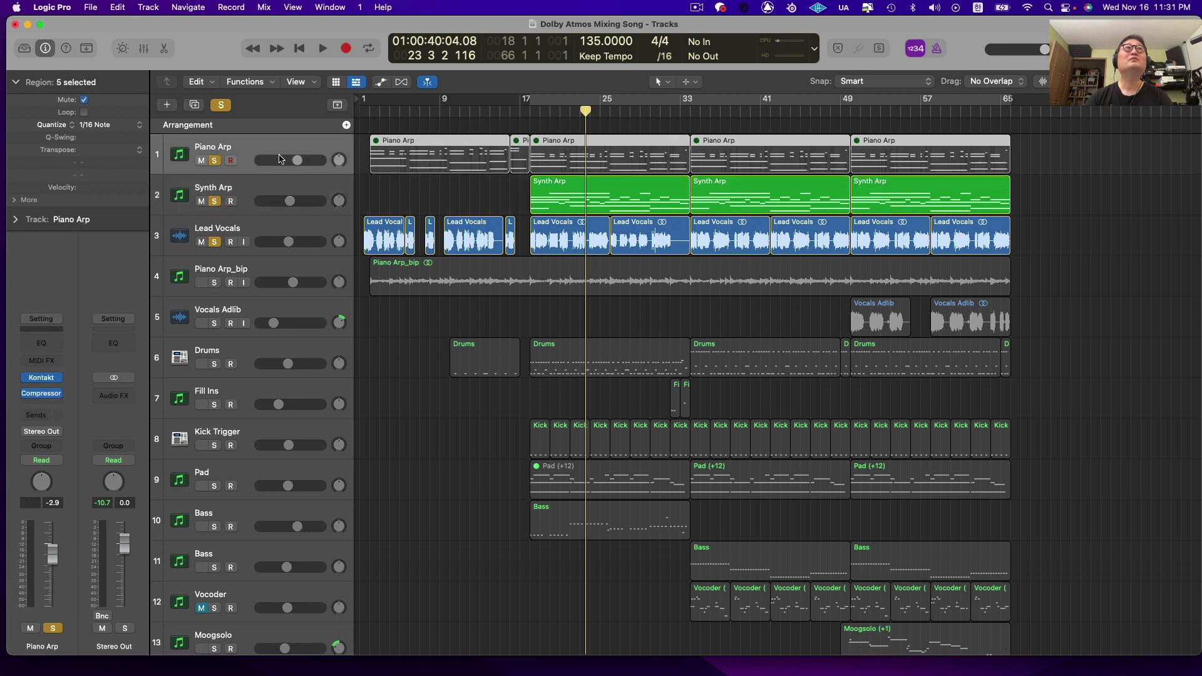
{"action": "left_click", "coordinate": [215, 283]}
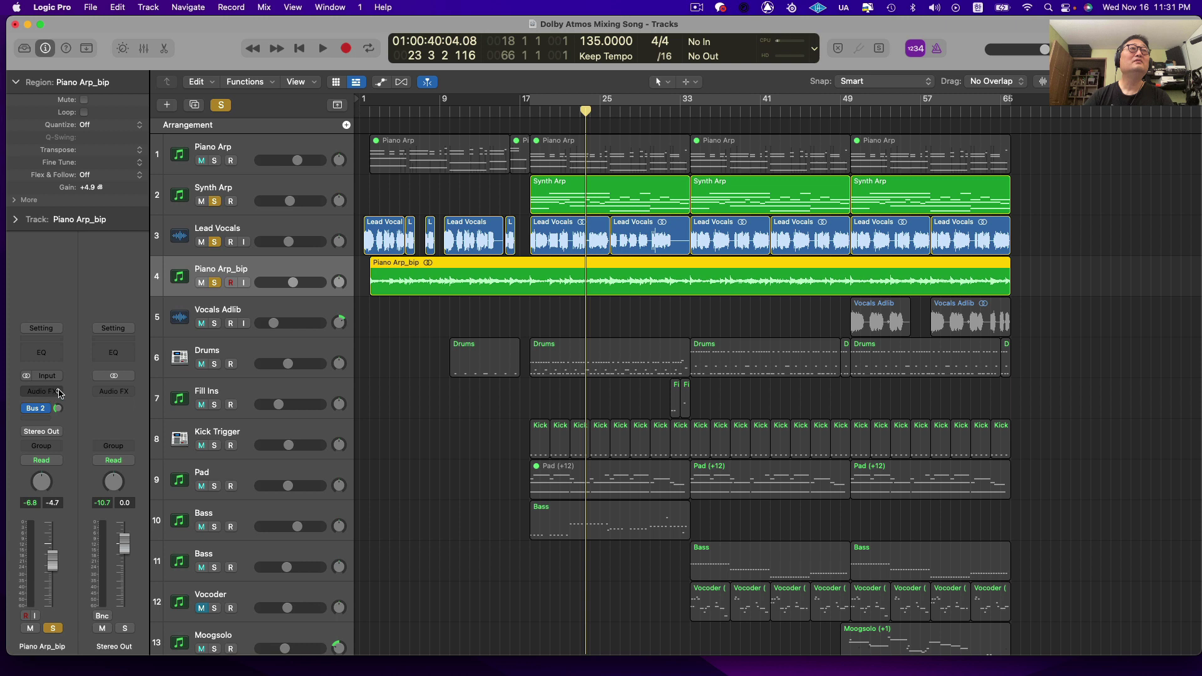
Step: Insert the stereo version of Trackspacer 2.5 on the Piano Arp_bip track and place its window clear of the track headers
{"action": "left_click", "coordinate": [60, 392]}
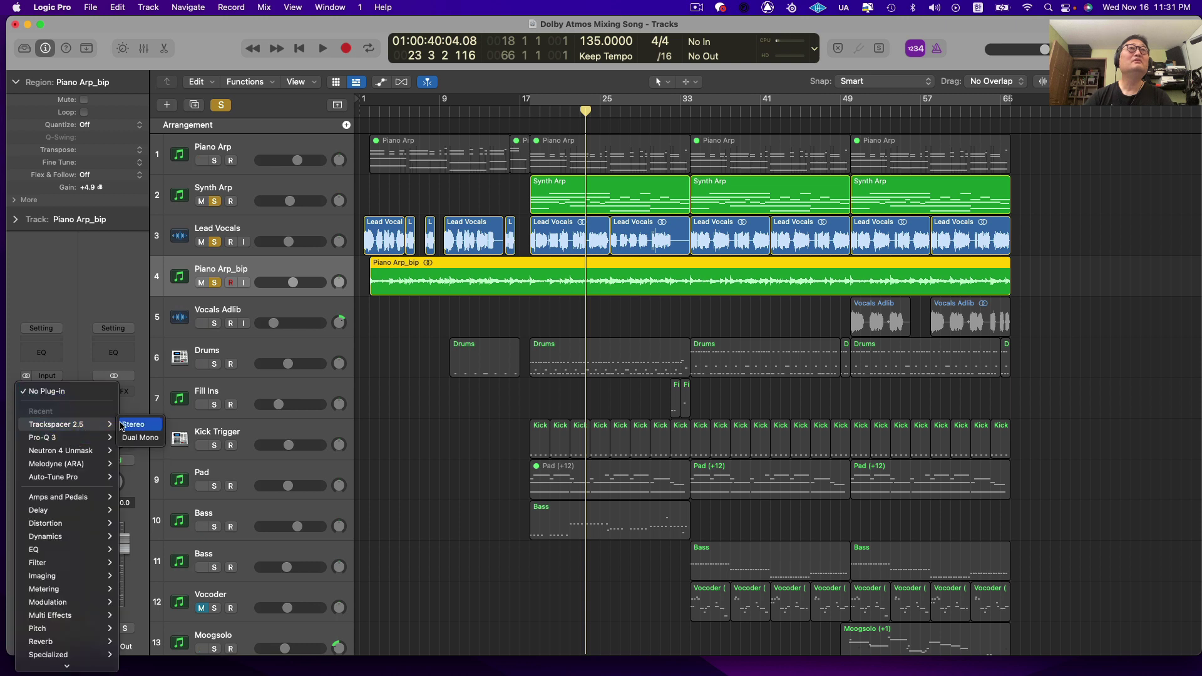
{"action": "left_click", "coordinate": [133, 425]}
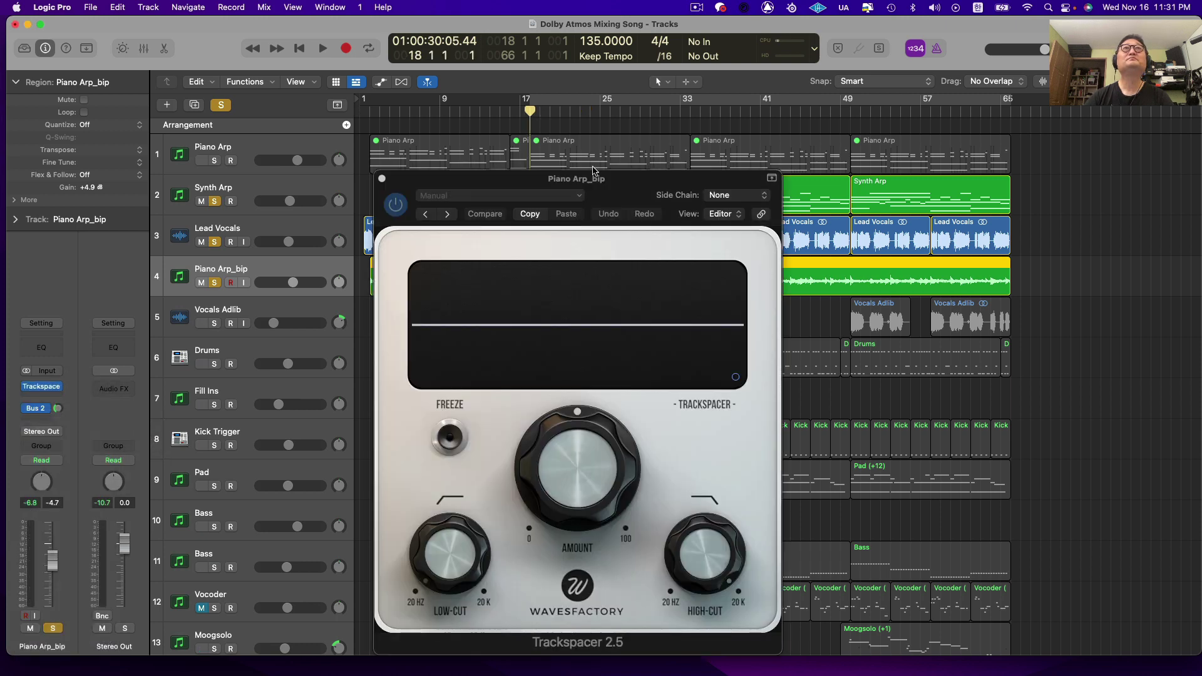
{"action": "left_click_drag", "start_coordinate": [636, 180], "coordinate": [984, 201]}
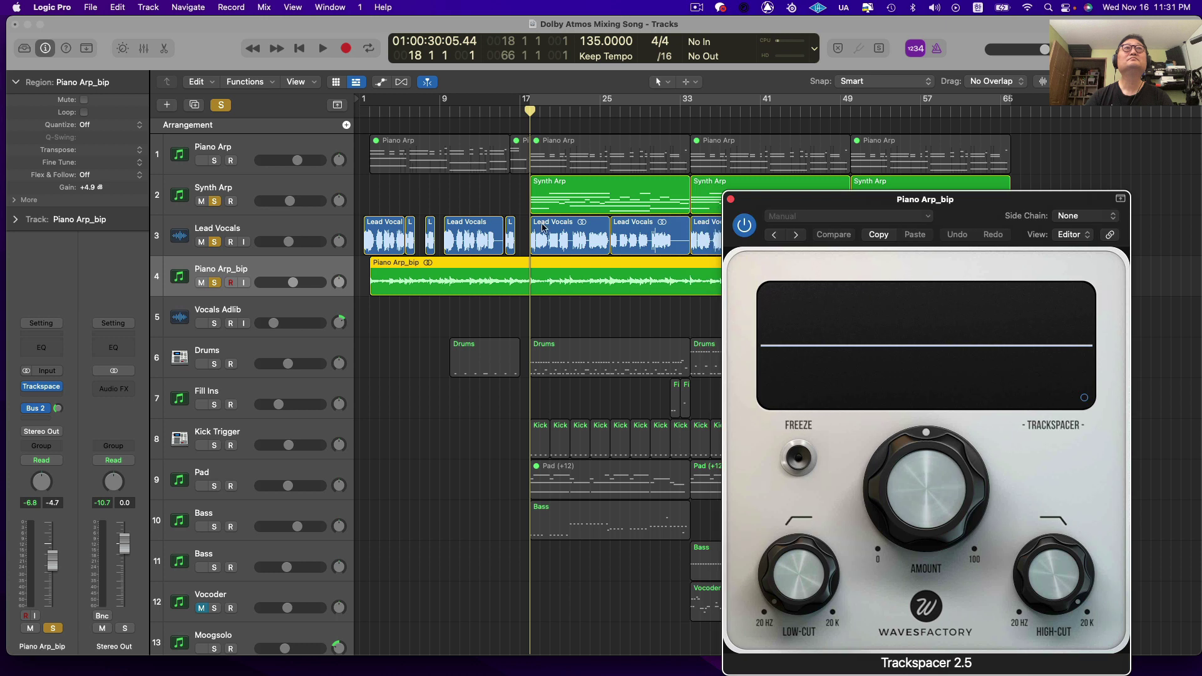
Step: Unsolo the Synth Arp track and set the Piano Arp_bip Trackspacer's side chain source to Lead Vocals (Audio 1)
{"action": "left_click", "coordinate": [214, 201]}
{"action": "left_click", "coordinate": [1088, 216]}
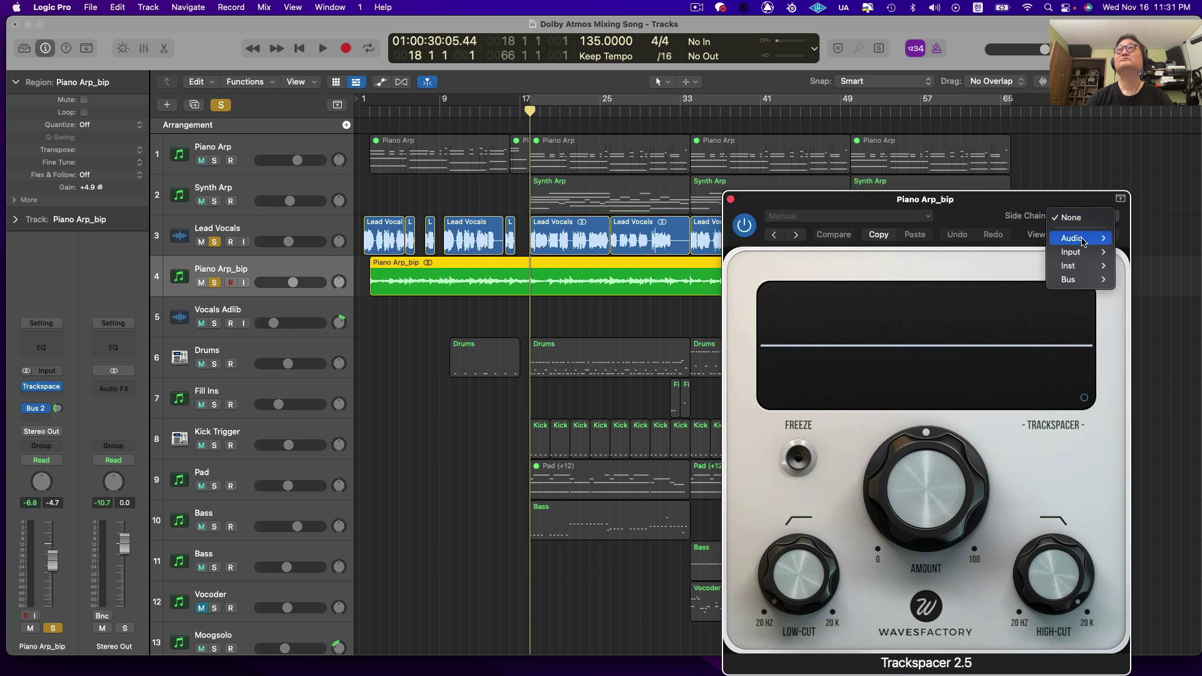
{"action": "mouse_move", "coordinate": [1105, 241]}
{"action": "left_click", "coordinate": [1020, 241]}
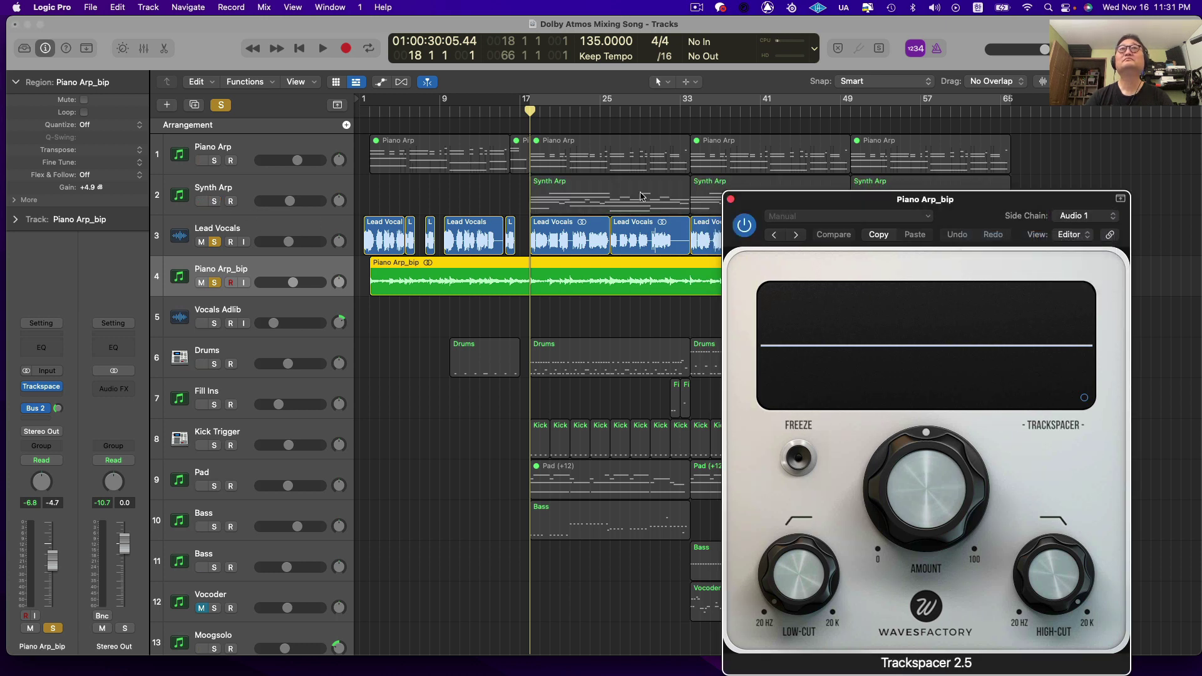
Step: Play from bar 18 and lower the Piano Arp_bip Trackspacer's Amount to slightly above its minimum
{"action": "key", "text": "space"}
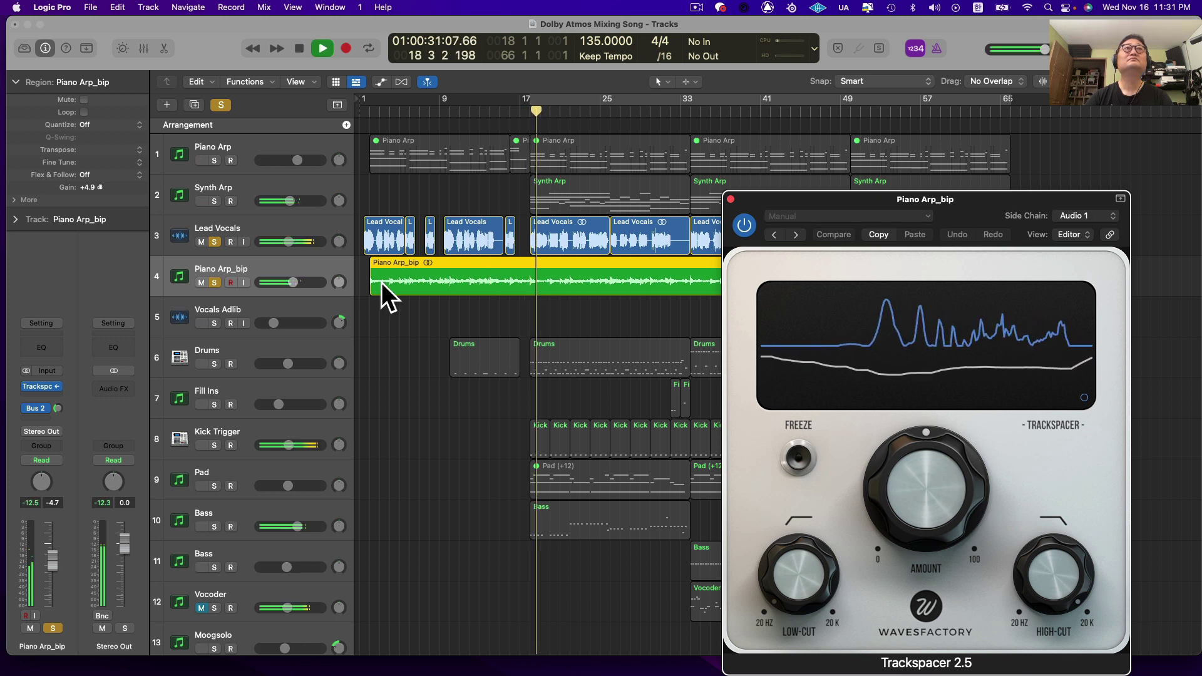
{"action": "left_click_drag", "start_coordinate": [925, 491], "coordinate": [922, 655]}
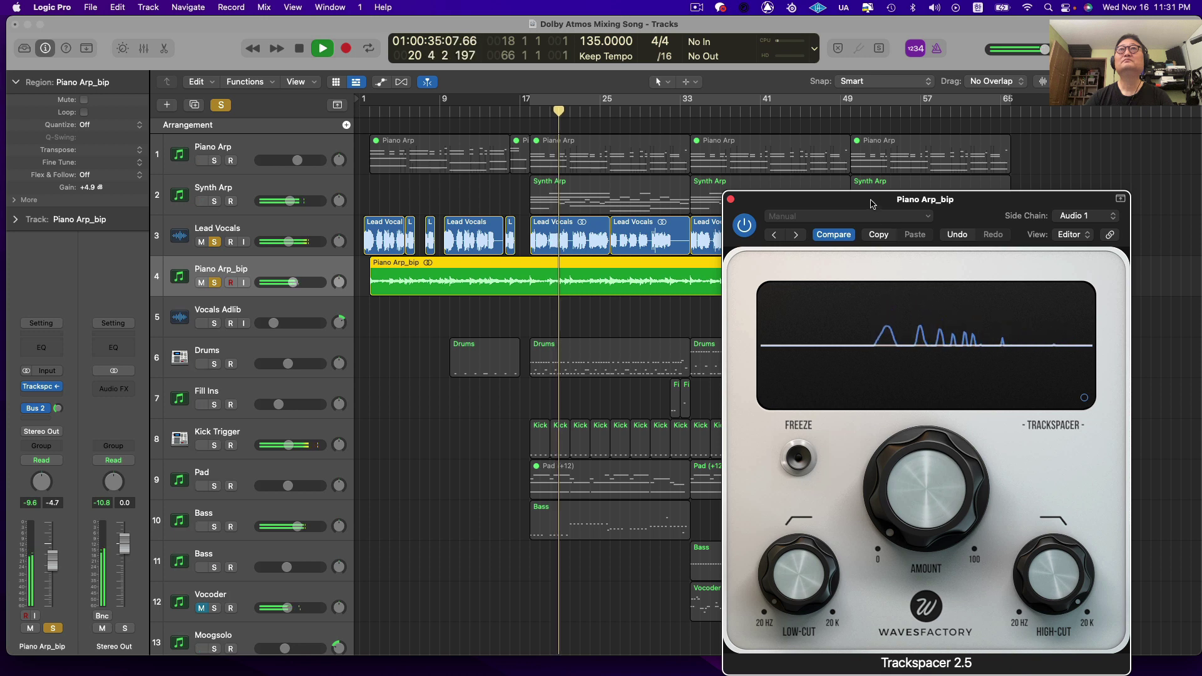
{"action": "left_click_drag", "start_coordinate": [873, 204], "coordinate": [874, 171]}
{"action": "left_click_drag", "start_coordinate": [879, 453], "coordinate": [882, 441]}
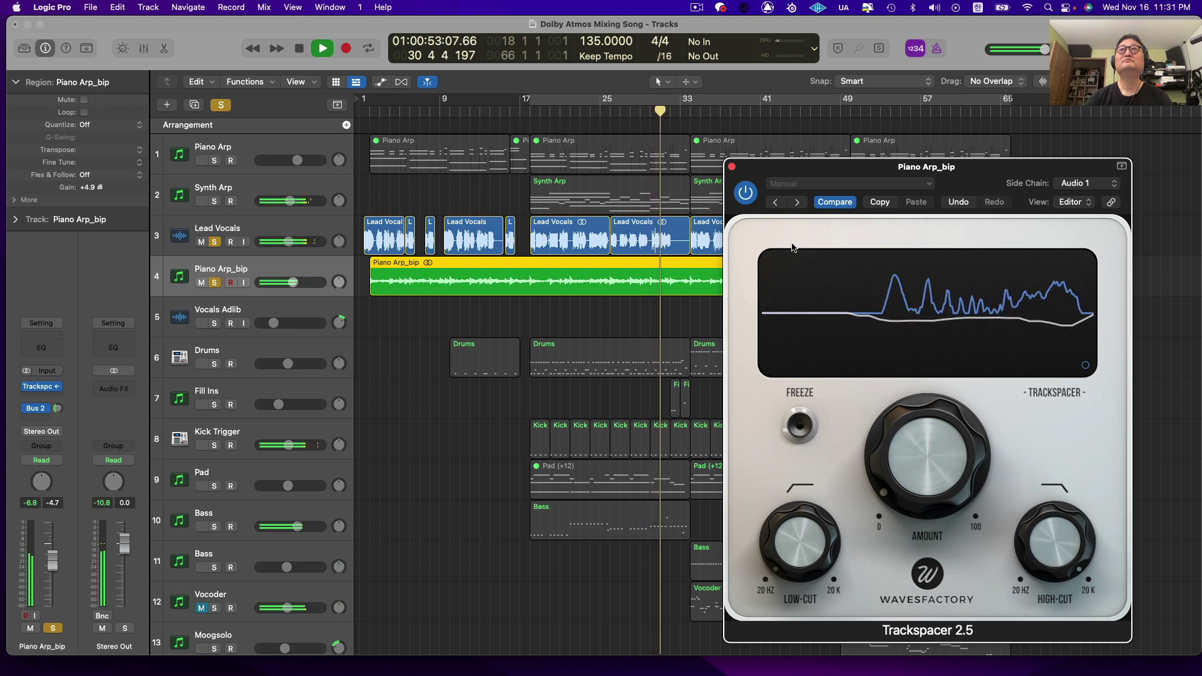
Step: Bypass and re-enable Trackspacer on Piano Arp_bip during playback to compare the sound with and without it
{"action": "left_click", "coordinate": [738, 195]}
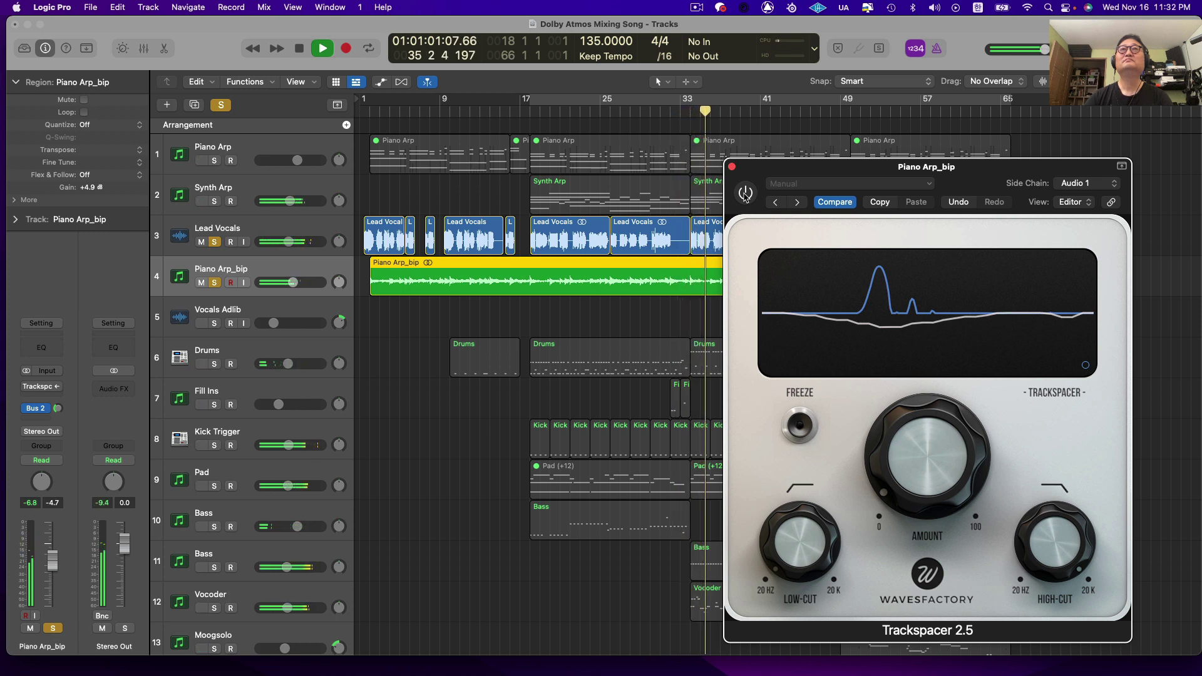
{"action": "left_click", "coordinate": [745, 193]}
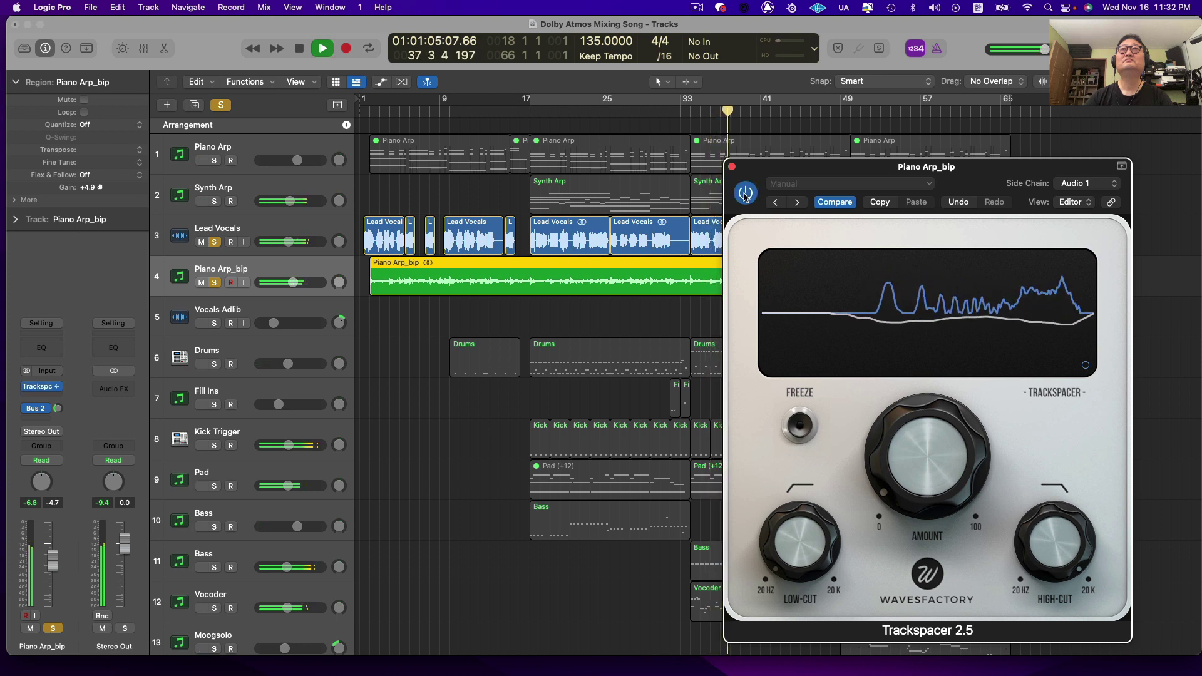
{"action": "left_click", "coordinate": [745, 193]}
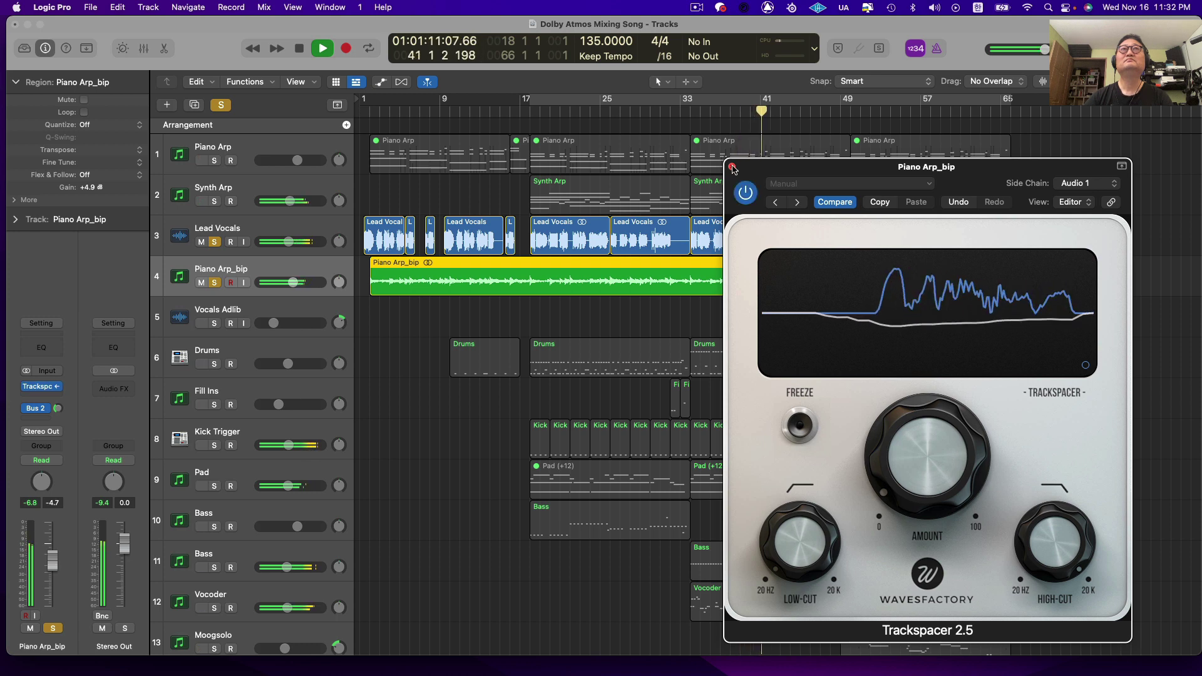
Step: Close Trackspacer, stop playback, and unsolo the Piano Arp_bip and Lead Vocals tracks
{"action": "left_click", "coordinate": [732, 166]}
{"action": "key", "text": "space"}
{"action": "left_click", "coordinate": [214, 282]}
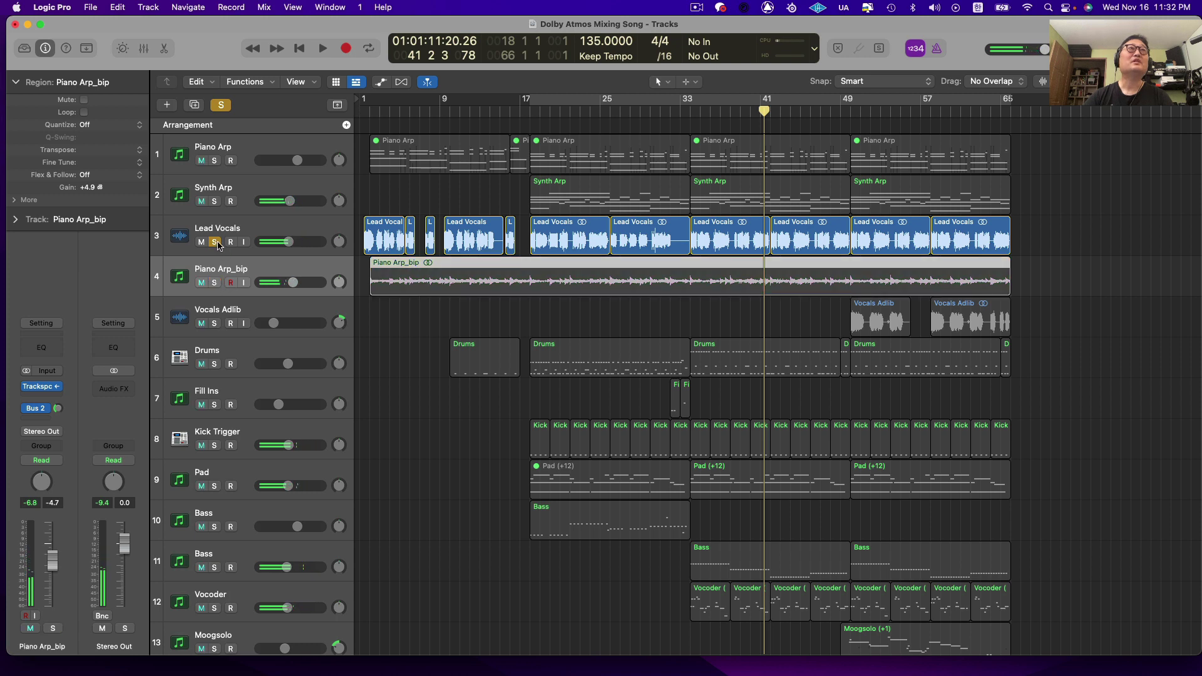
{"action": "left_click", "coordinate": [494, 203]}
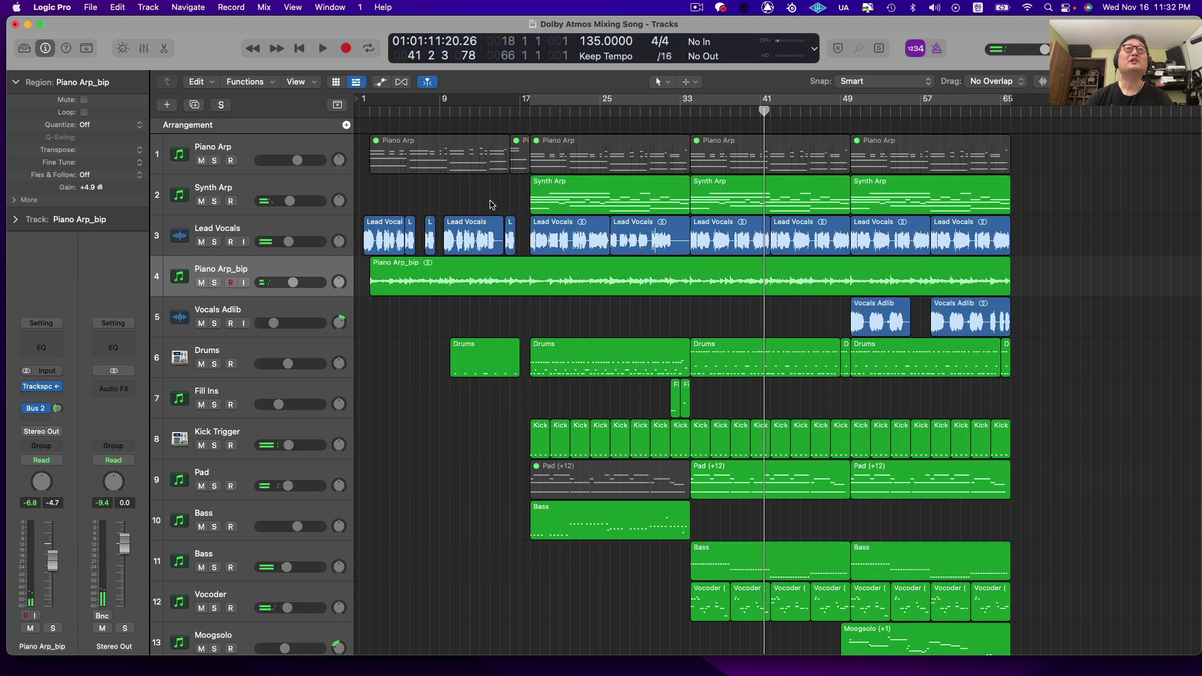
Step: Return the playhead to bar 18 and show the Mixer with the Synth Arp track selected
{"action": "left_click", "coordinate": [528, 110]}
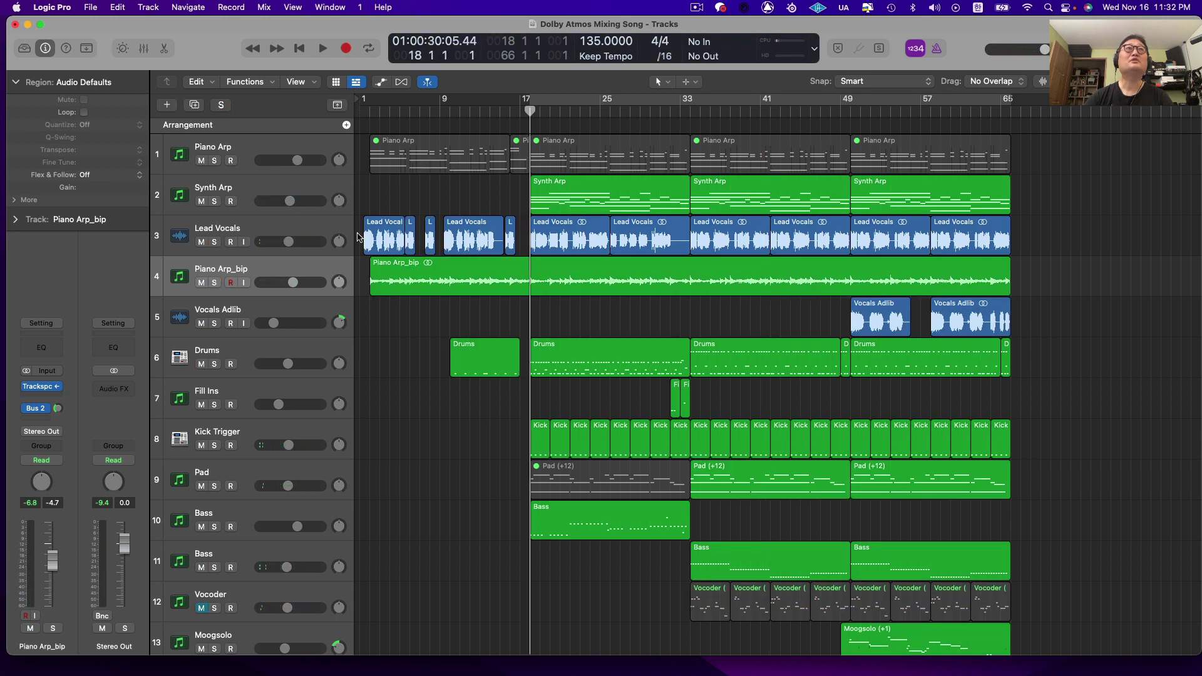
{"action": "left_click", "coordinate": [261, 195]}
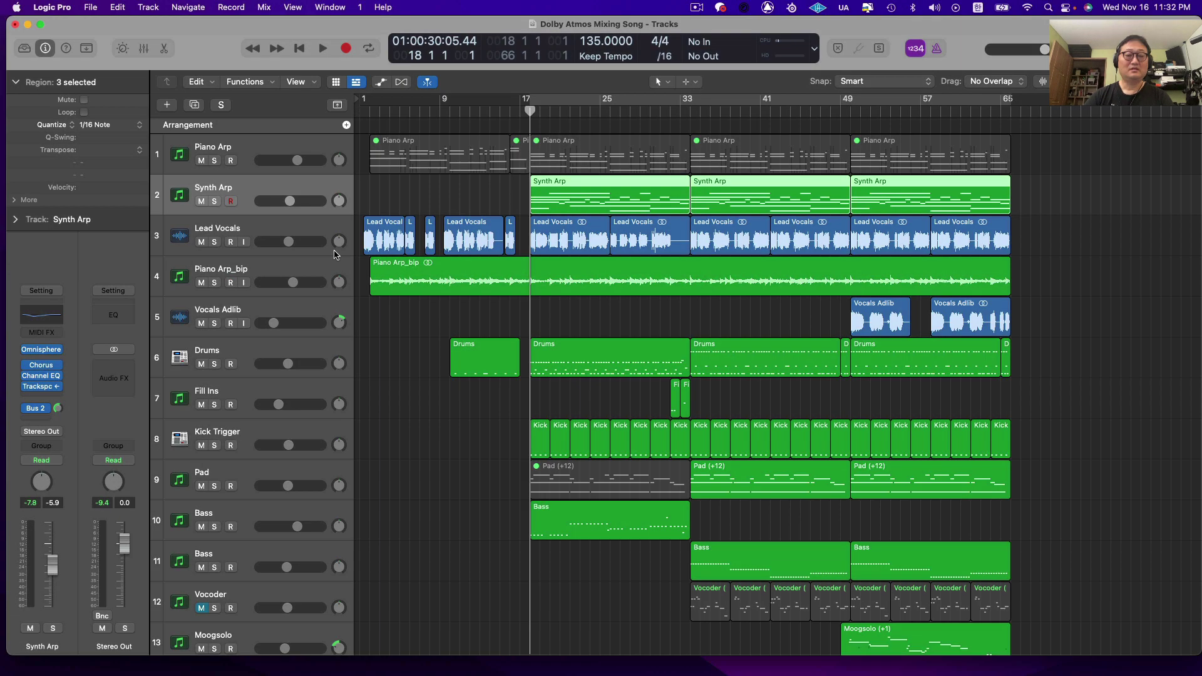
{"action": "key", "text": "x"}
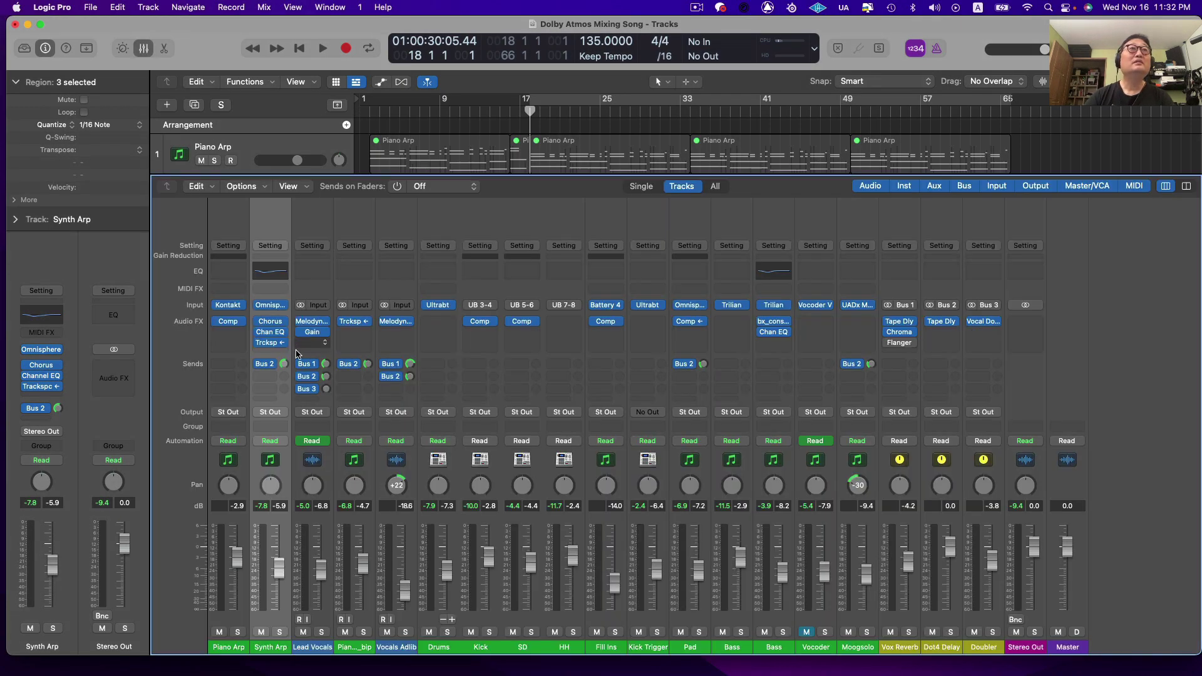
Step: Move the Piano Arp_bip track above Lead Vocals in the track list, directly below Synth Arp
{"action": "left_click", "coordinate": [365, 648]}
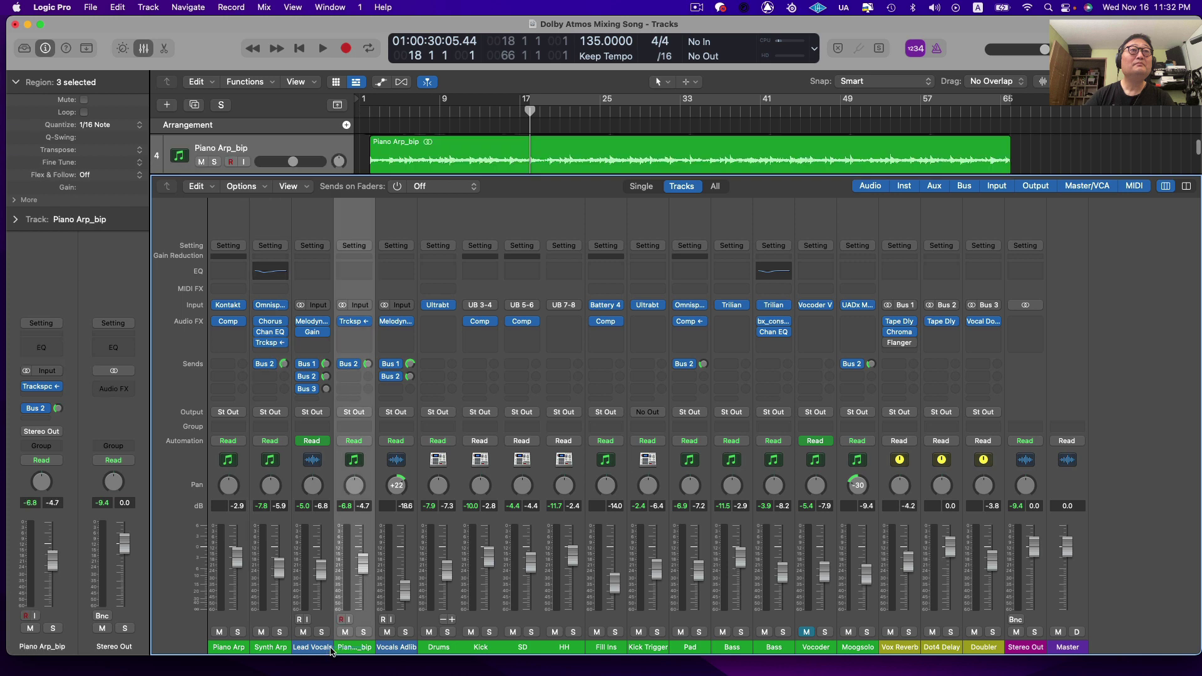
{"action": "left_click", "coordinate": [323, 649], "text": "shift"}
{"action": "key", "text": "x"}
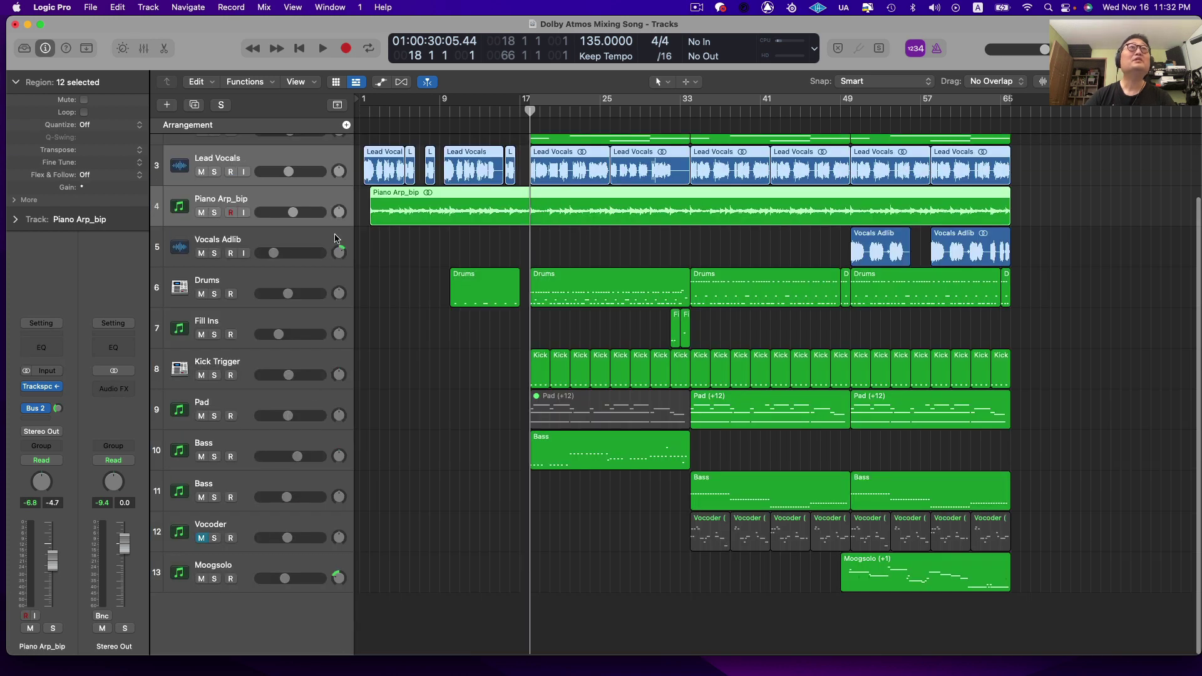
{"action": "left_click", "coordinate": [374, 249]}
{"action": "left_click", "coordinate": [273, 234]}
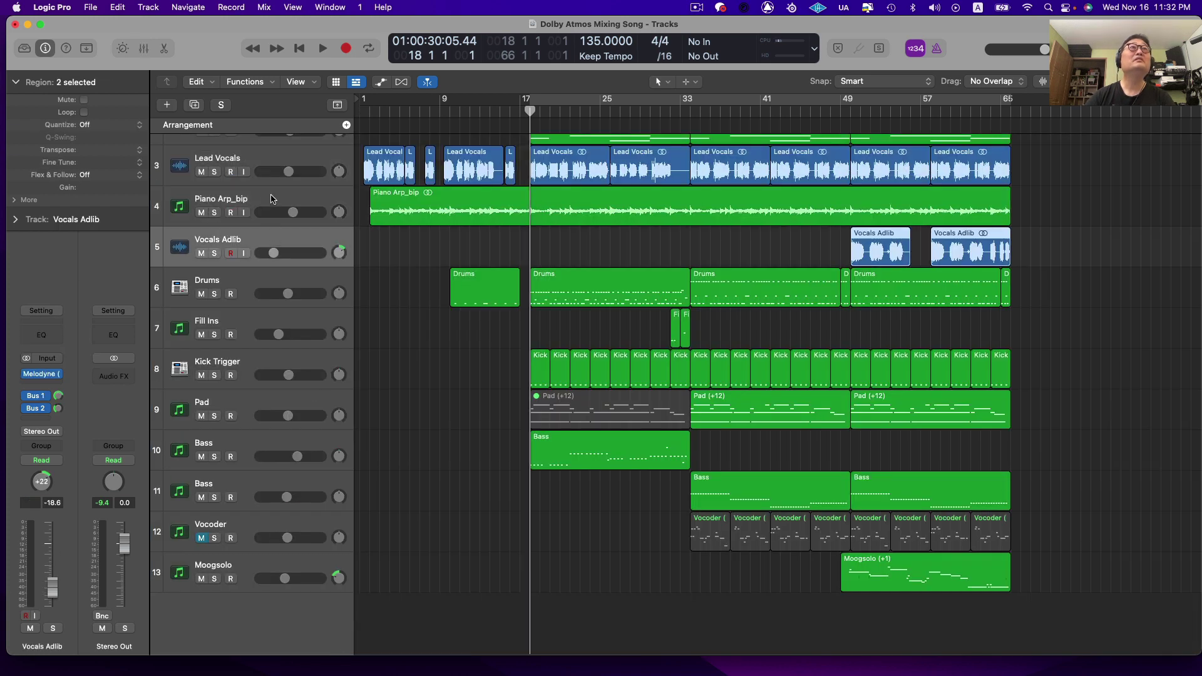
{"action": "left_click_drag", "start_coordinate": [271, 197], "coordinate": [272, 152]}
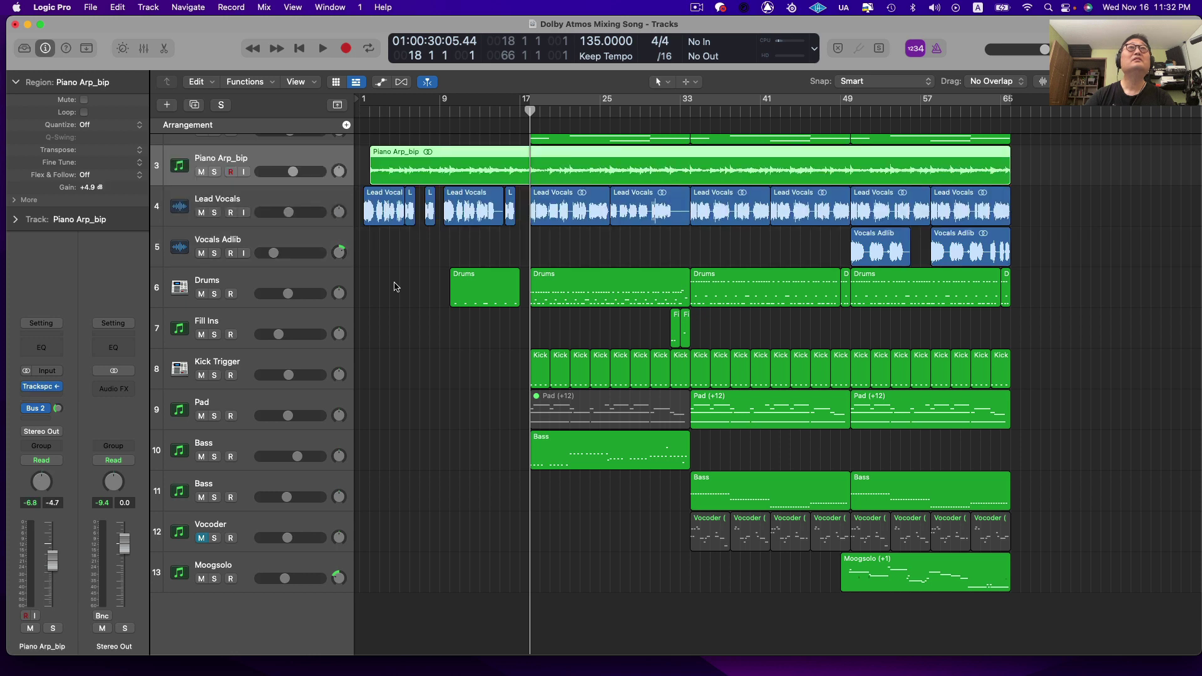
Step: Show the Mixer with Synth Arp selected and move Piano Arp_bip's Trackspacer to the third insert slot, level with Synth Arp's
{"action": "scroll", "coordinate": [393, 285], "scroll_direction": "up", "scroll_amount": 3}
{"action": "left_click", "coordinate": [254, 191]}
{"action": "key", "text": "x"}
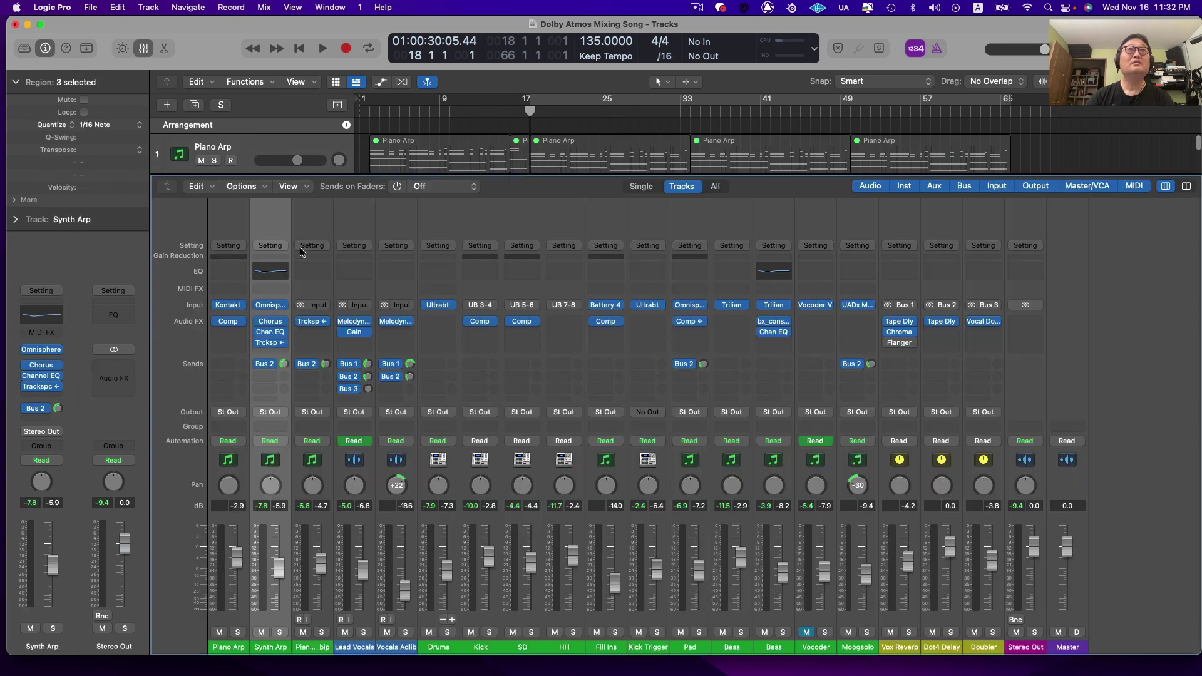
{"action": "left_click_drag", "start_coordinate": [312, 324], "coordinate": [312, 342]}
{"action": "left_click", "coordinate": [312, 343]}
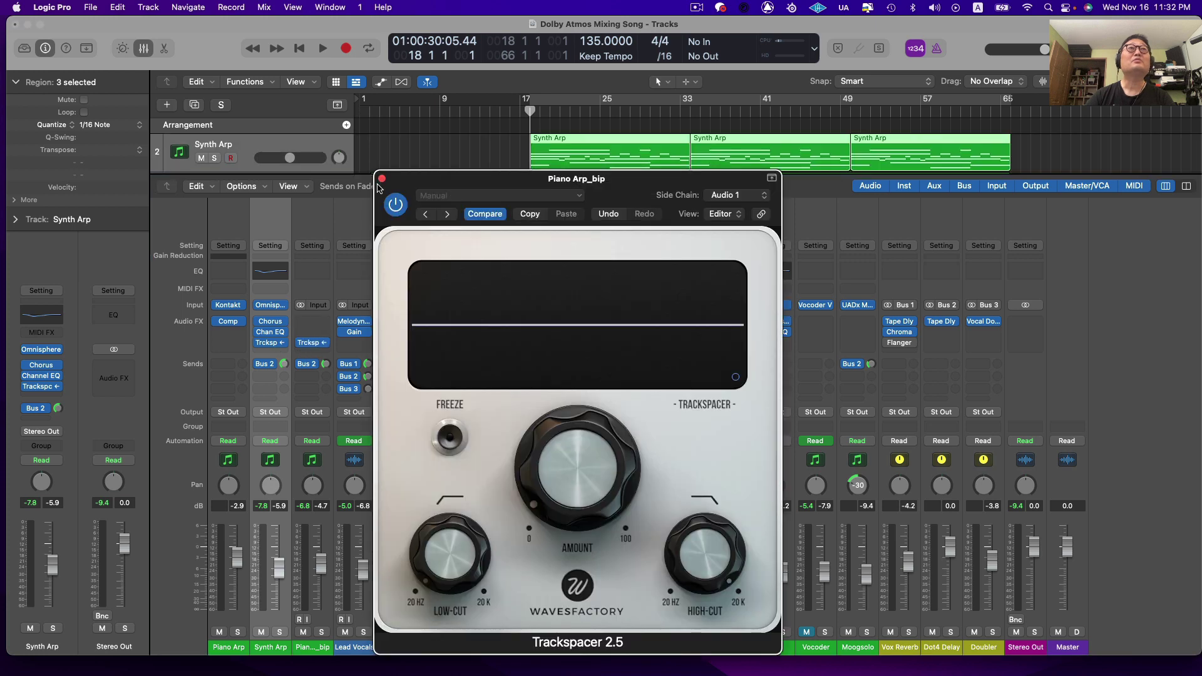
{"action": "left_click", "coordinate": [383, 180]}
Step: Add Piano Arp_bip to the Synth Arp channel strip selection and toggle Trackspacer off and on for both
{"action": "left_click", "coordinate": [307, 224]}
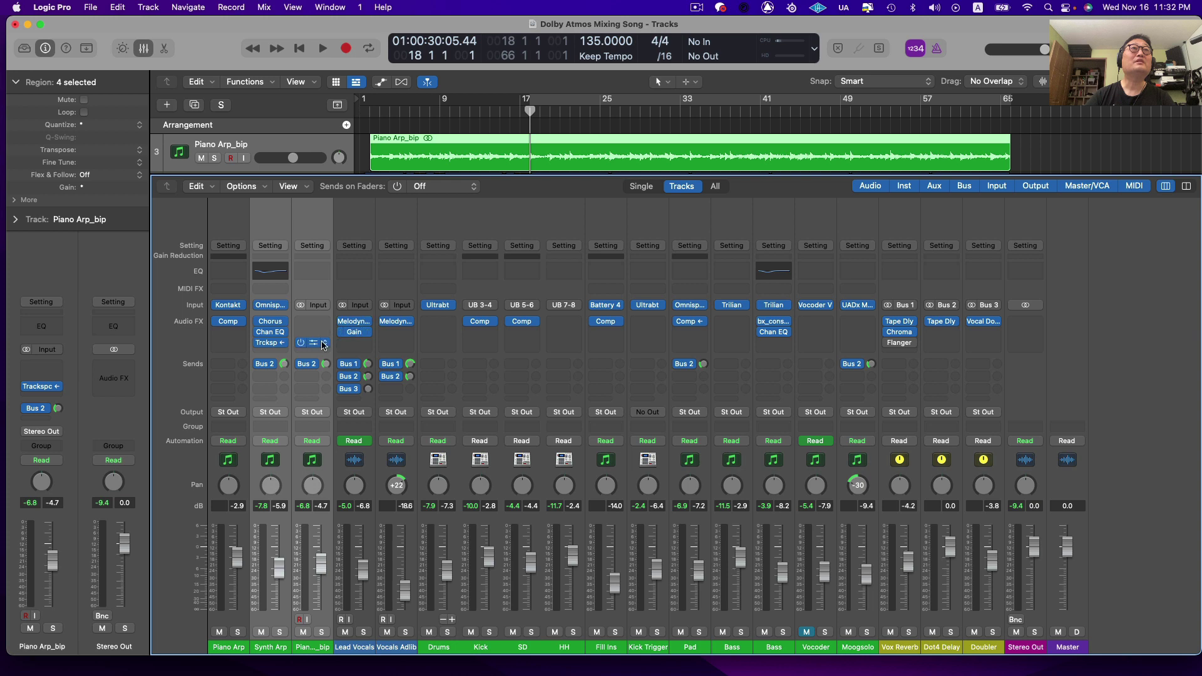
{"action": "left_click", "coordinate": [301, 342]}
{"action": "left_click", "coordinate": [301, 343]}
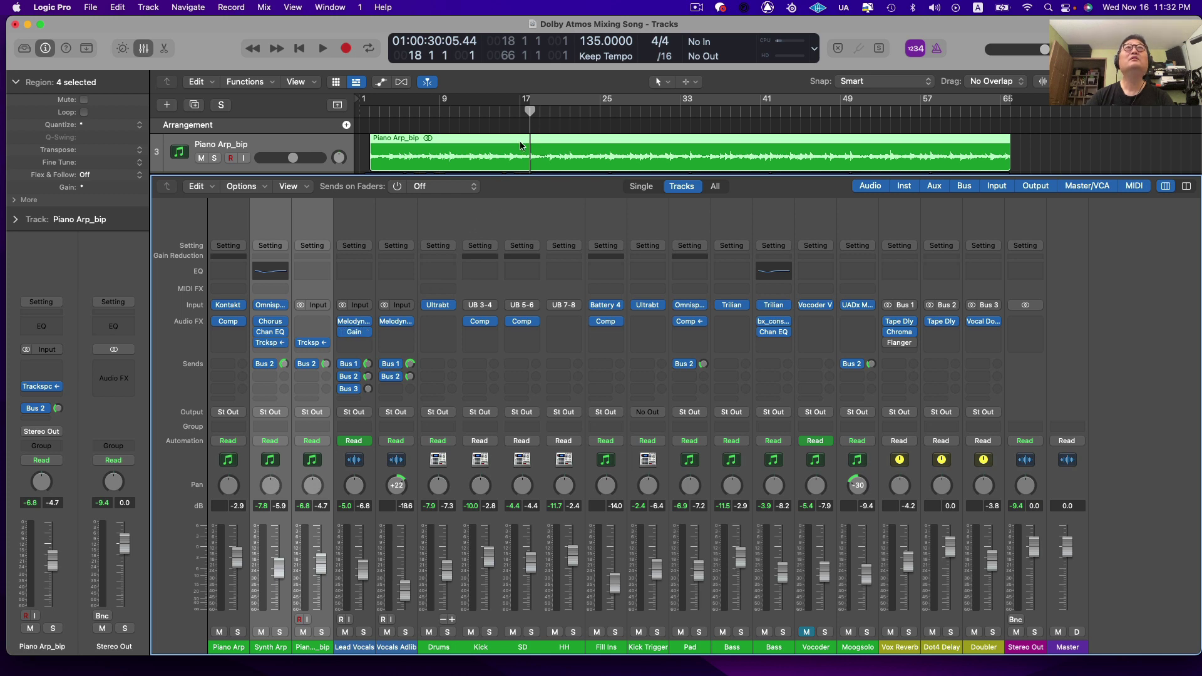
Step: Play from bar 18 while bypassing and re-enabling Trackspacer on both selected tracks to compare the mix, then stop playback
{"action": "left_click", "coordinate": [521, 108]}
{"action": "key", "text": "space"}
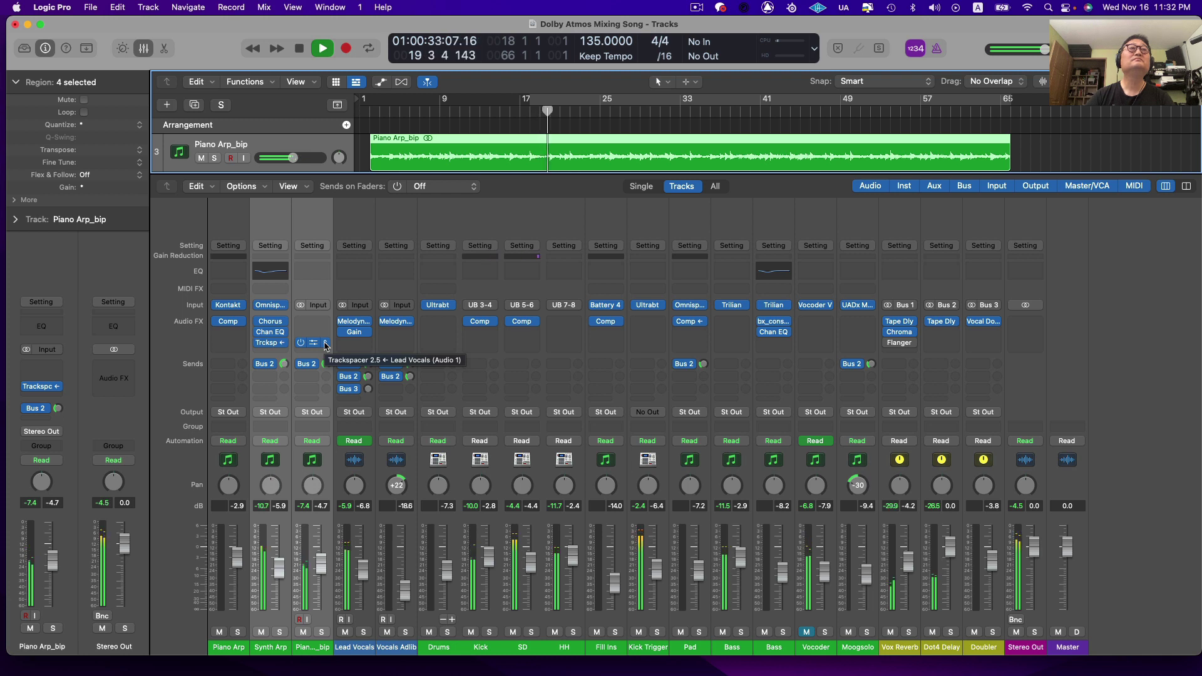
{"action": "left_click", "coordinate": [301, 345]}
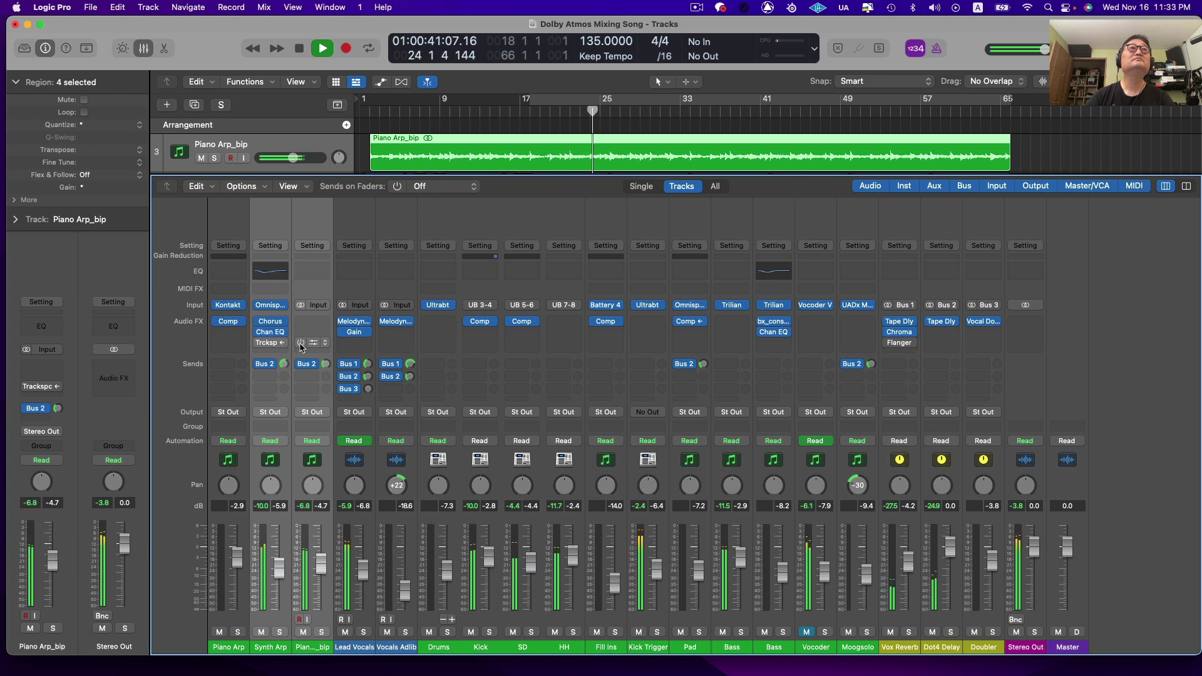
{"action": "left_click", "coordinate": [300, 343]}
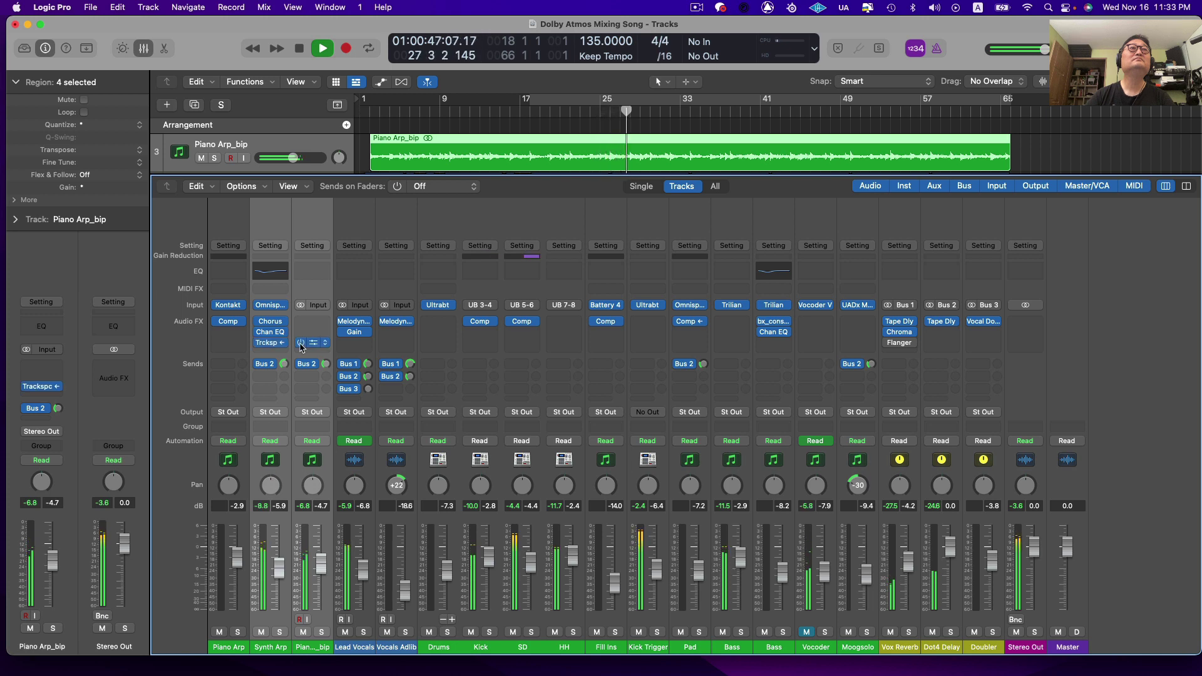
{"action": "left_click", "coordinate": [301, 343]}
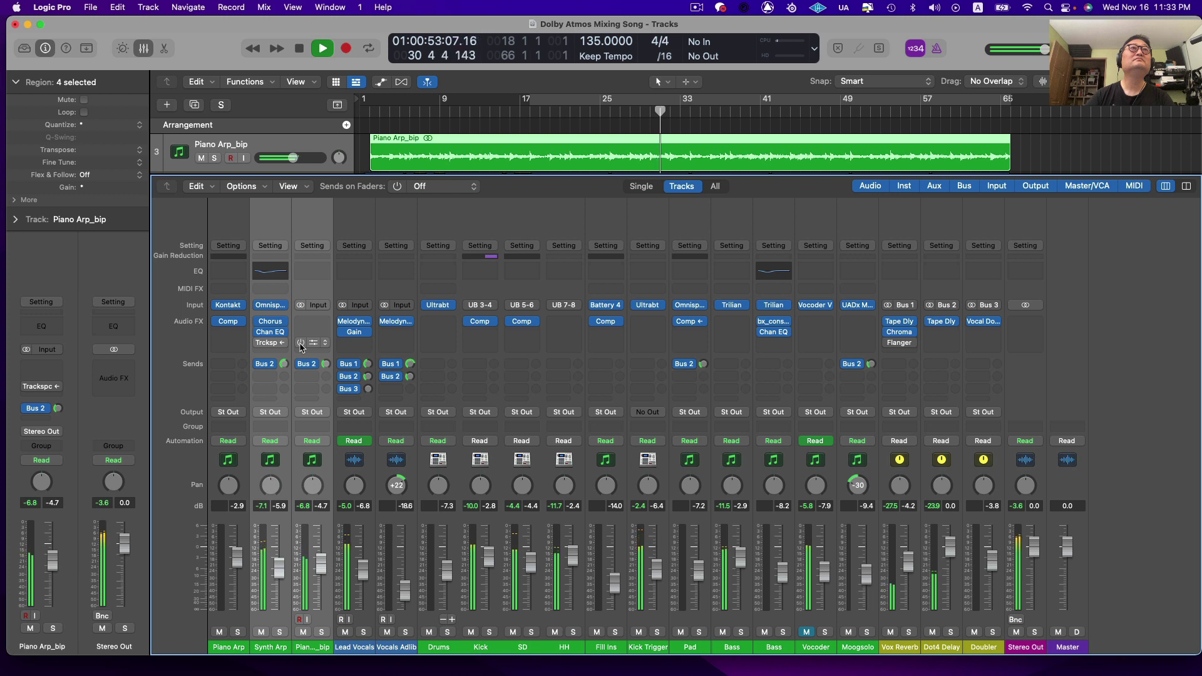
{"action": "left_click", "coordinate": [300, 343]}
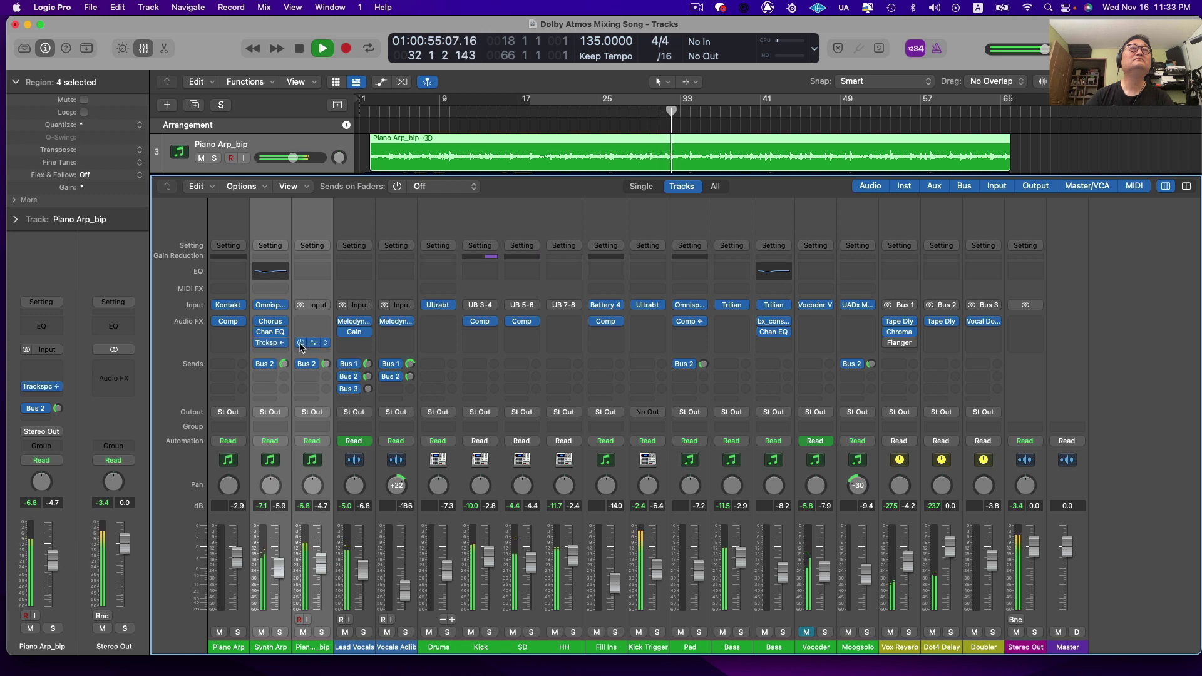
{"action": "key", "text": "space"}
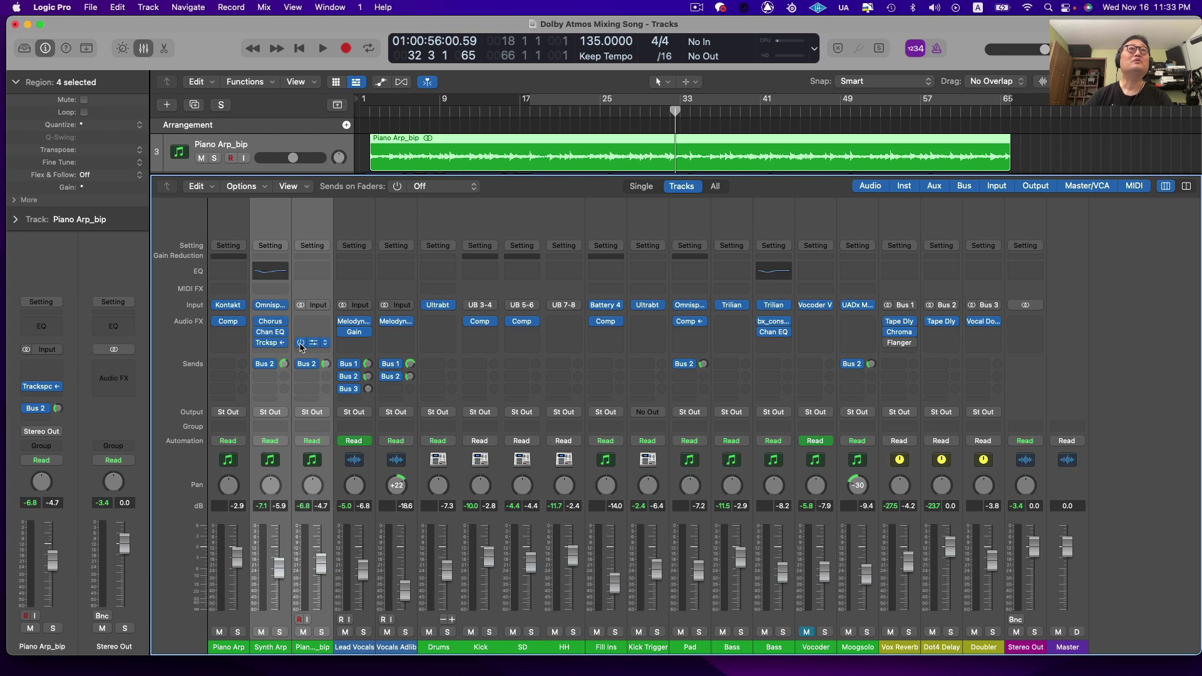
{"action": "key", "text": "x"}
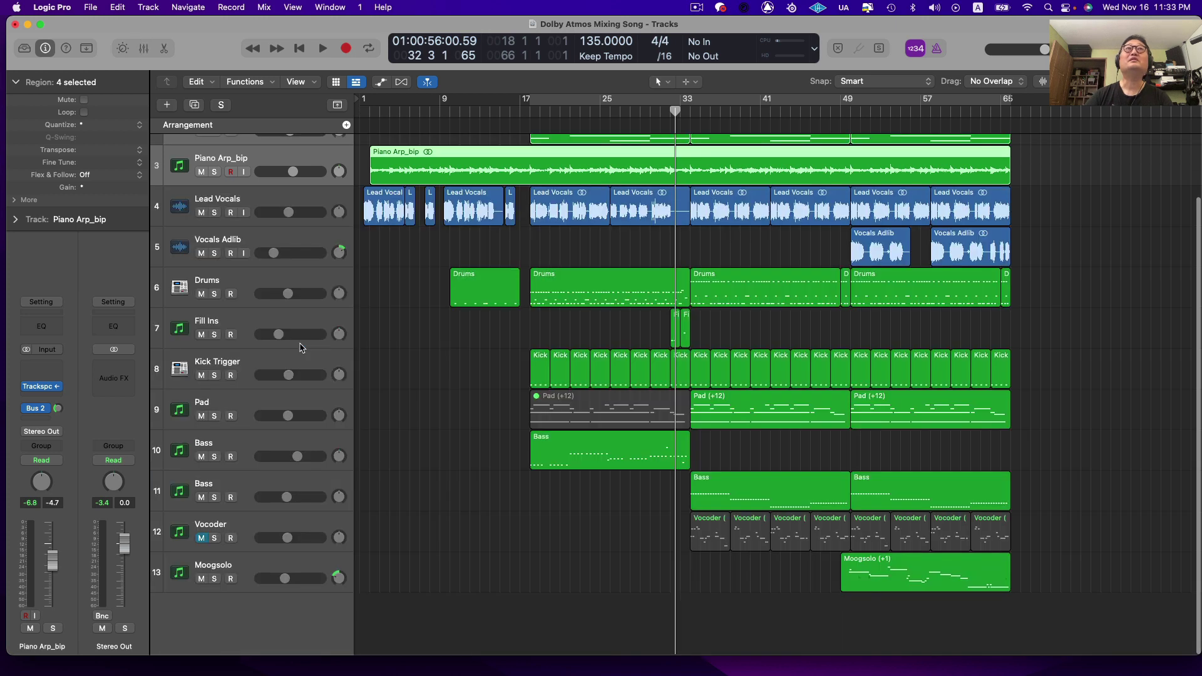
{"action": "left_click", "coordinate": [414, 295]}
{"action": "scroll", "coordinate": [412, 299], "scroll_direction": "up", "scroll_amount": 3}
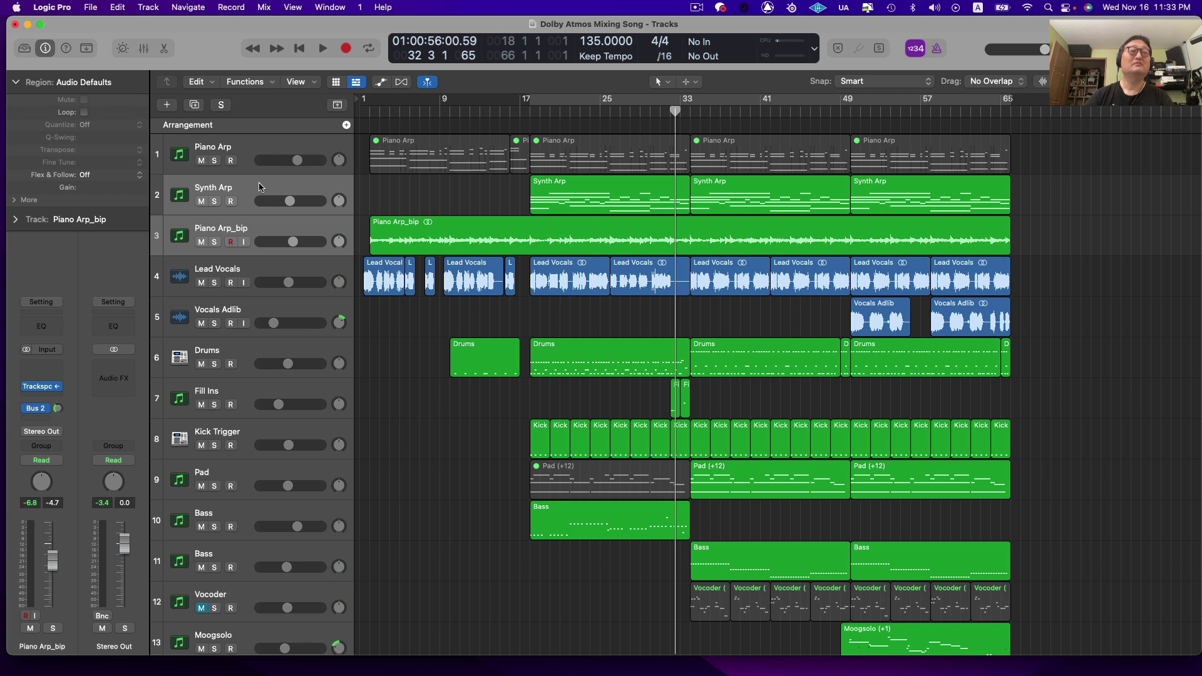
{"action": "key", "text": "x"}
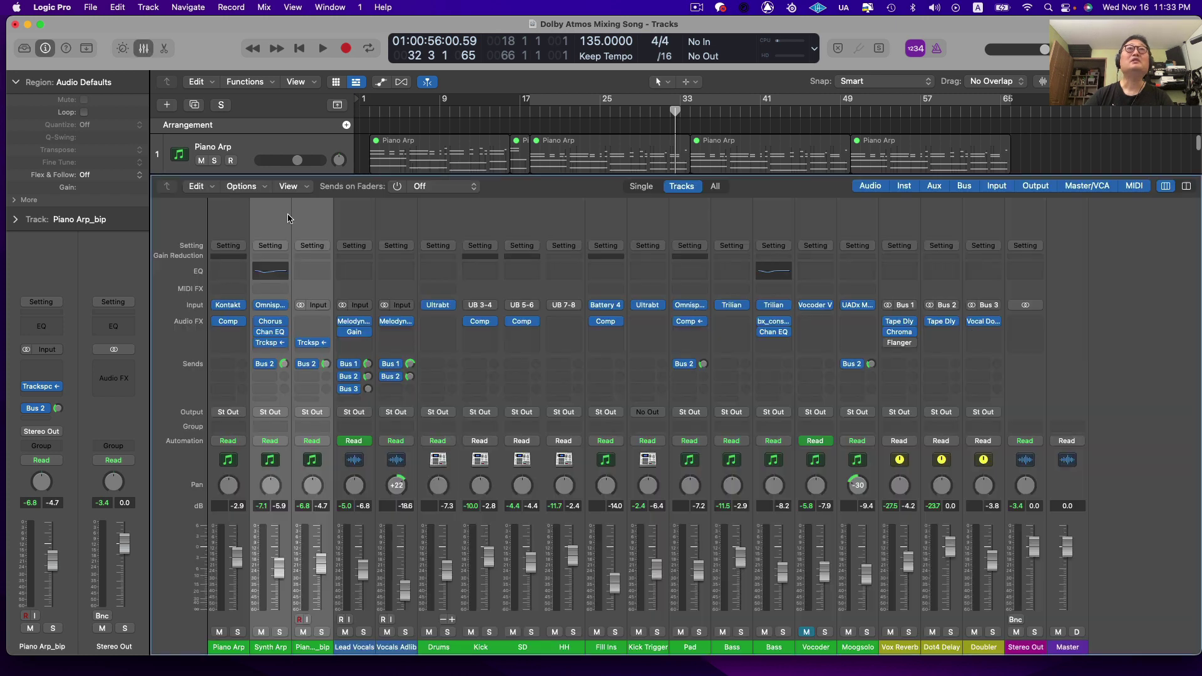
Step: Bypass Trackspacer on Synth Arp and Piano Arp_bip and insert the stereo Neutron 4 Unmask below it on both tracks
{"action": "left_click", "coordinate": [324, 344]}
{"action": "left_click", "coordinate": [320, 320]}
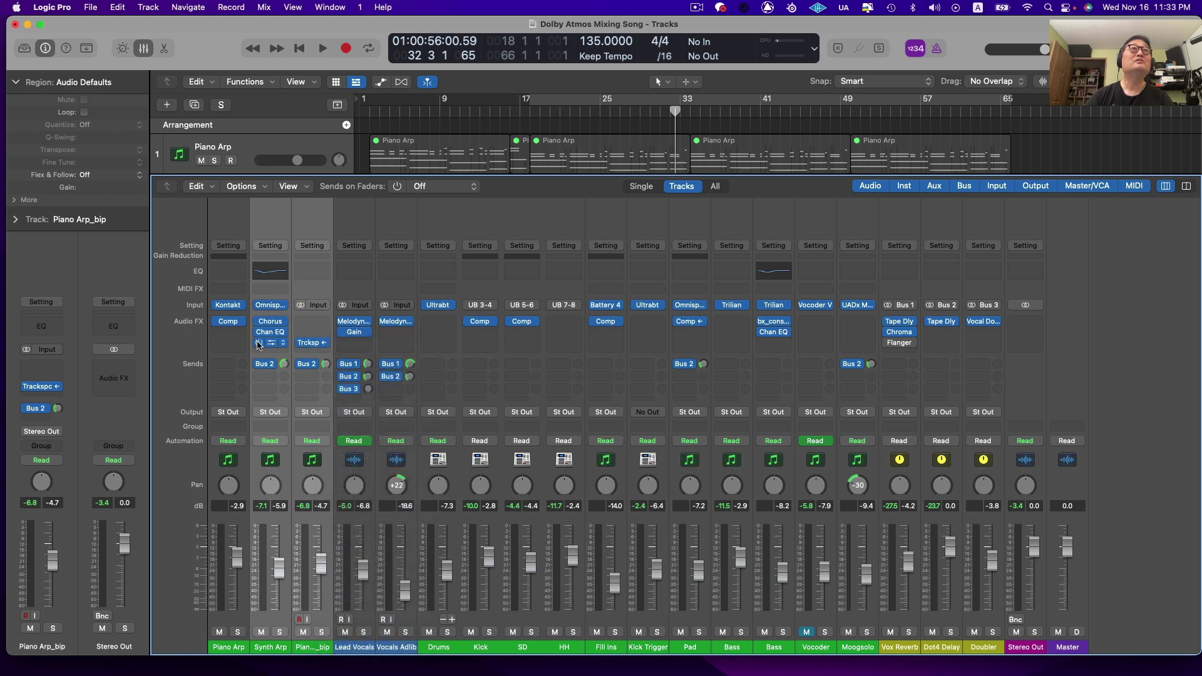
{"action": "left_click", "coordinate": [259, 343]}
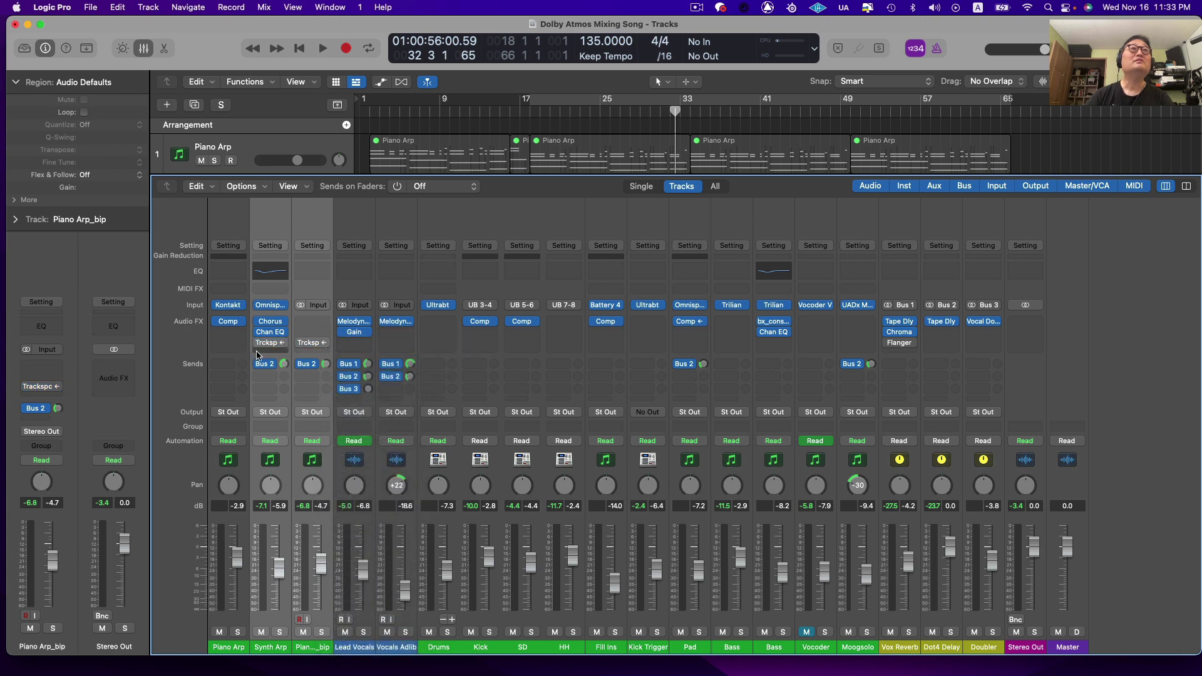
{"action": "left_click", "coordinate": [257, 355]}
{"action": "mouse_move", "coordinate": [325, 415]}
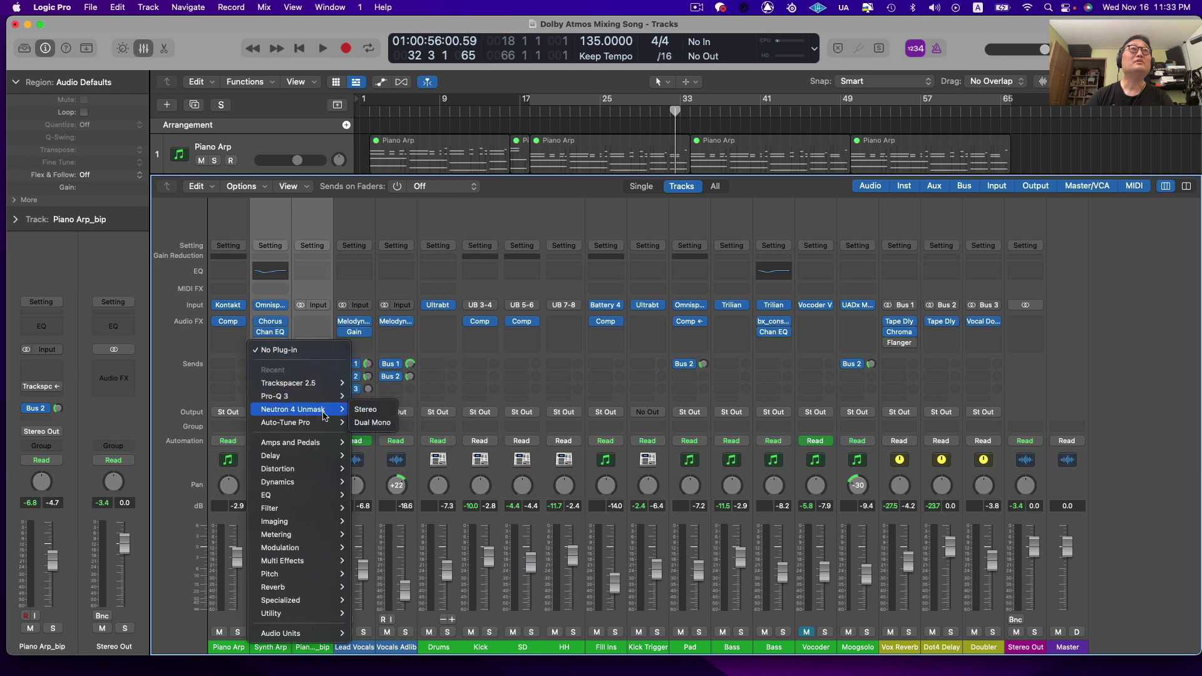
{"action": "mouse_move", "coordinate": [301, 632]}
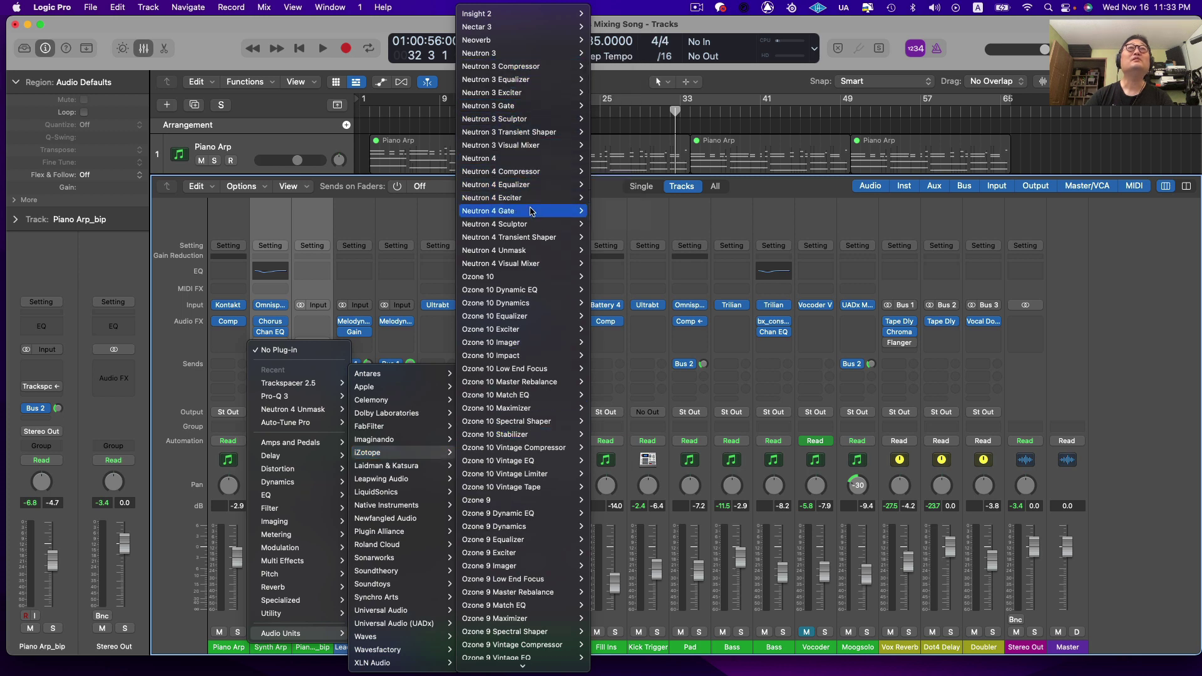
{"action": "mouse_move", "coordinate": [540, 175]}
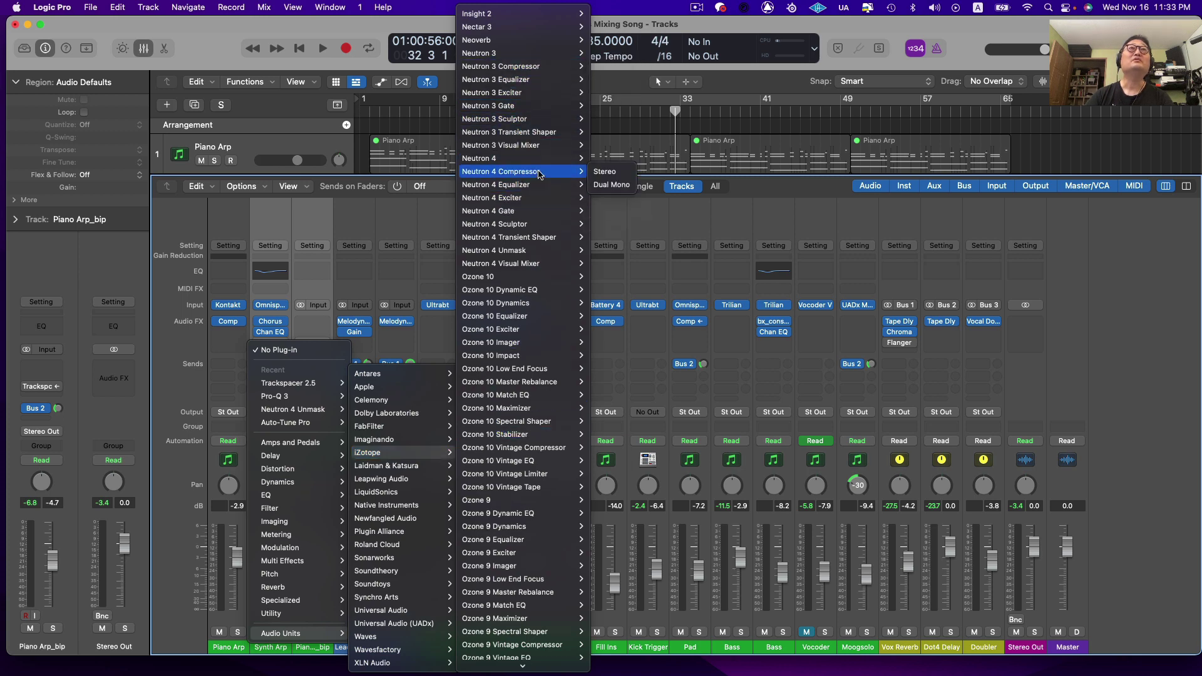
{"action": "mouse_move", "coordinate": [550, 255]}
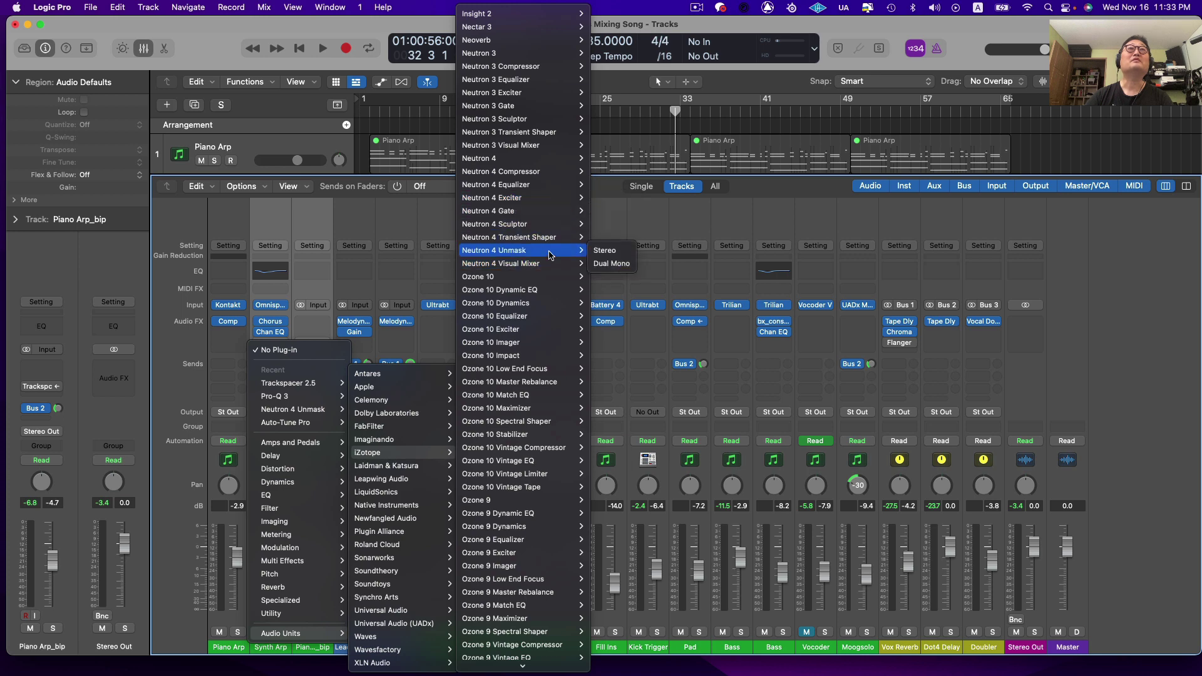
{"action": "left_click", "coordinate": [617, 251]}
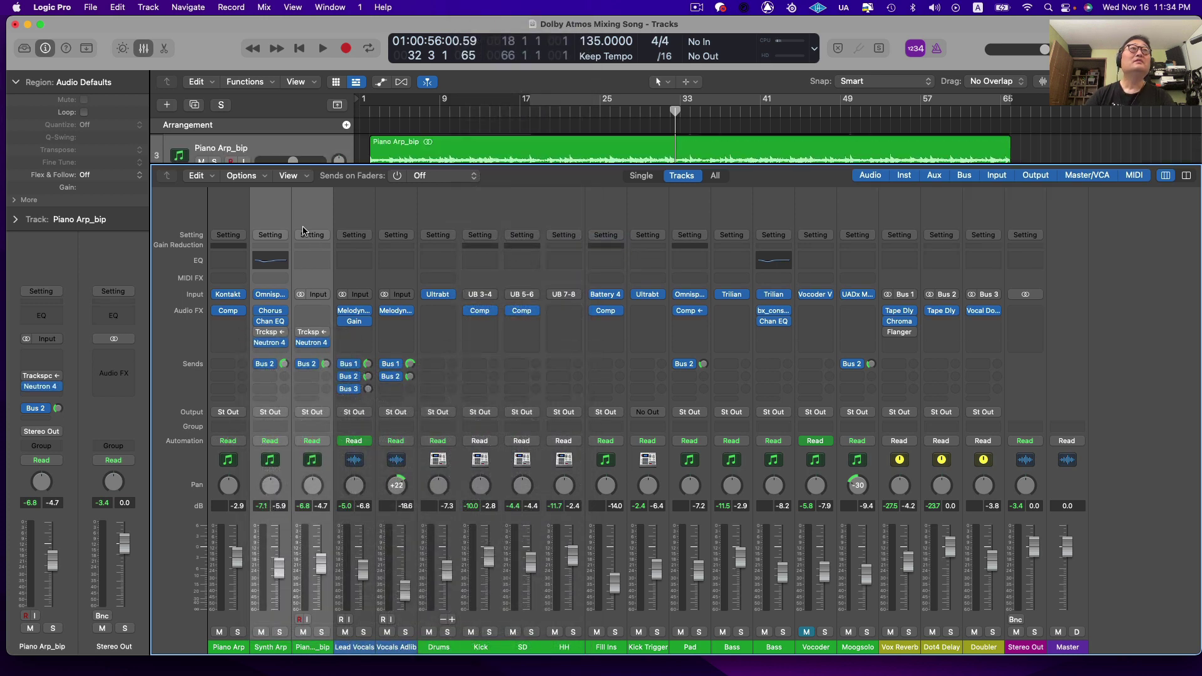
Step: Hide the Mixer and mute the Synth Arp track
{"action": "left_click", "coordinate": [294, 270]}
{"action": "key", "text": "x"}
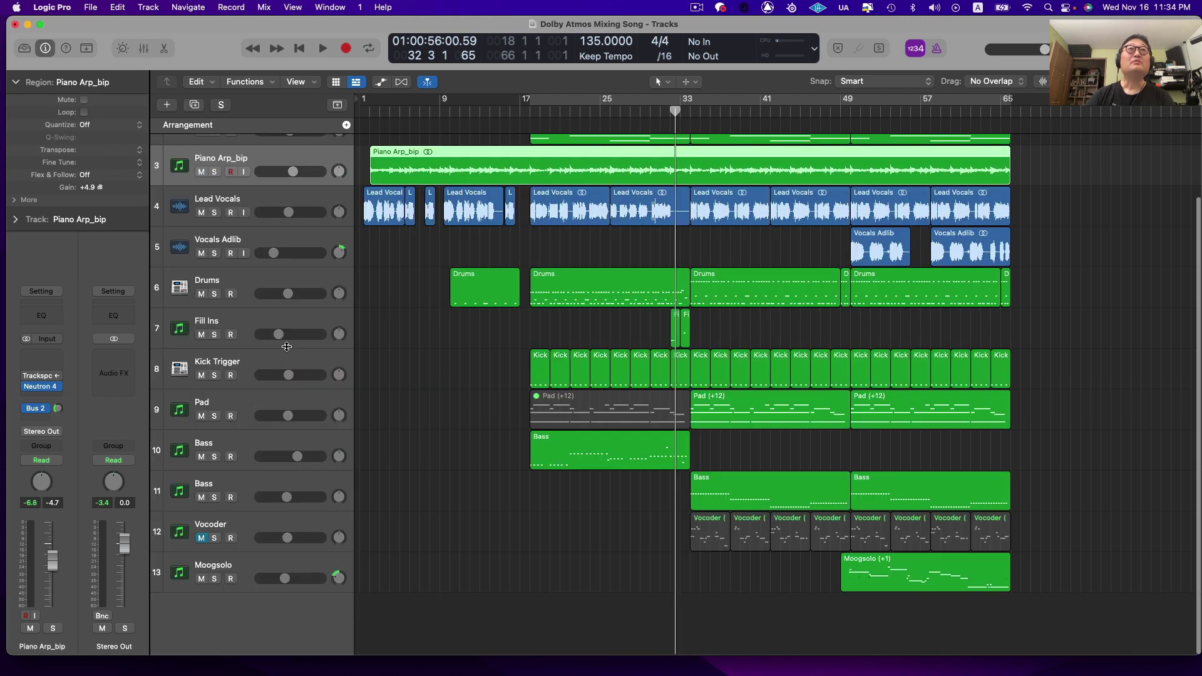
{"action": "left_click", "coordinate": [412, 255]}
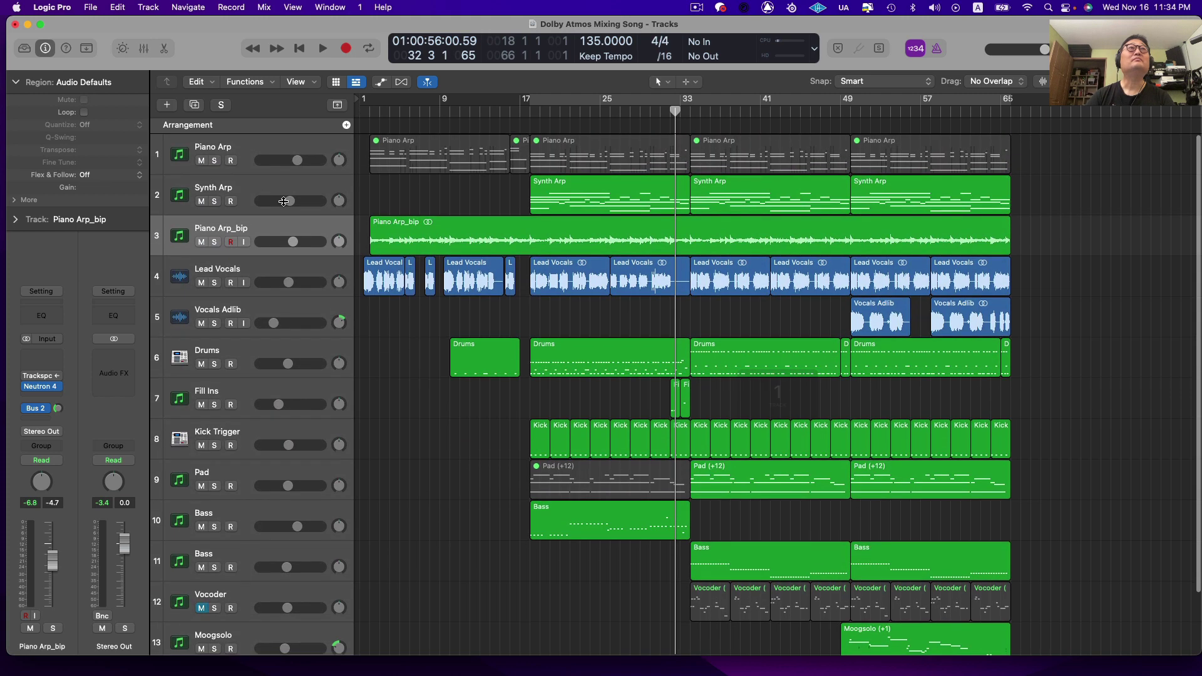
{"action": "left_click", "coordinate": [289, 187]}
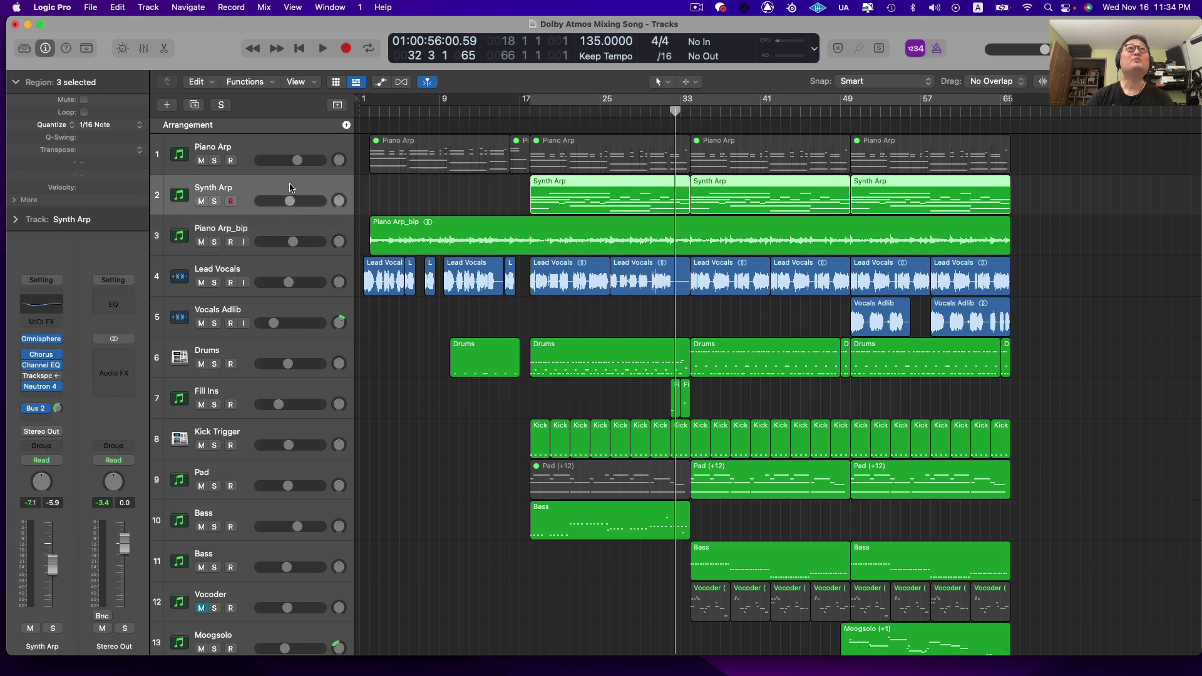
{"action": "left_click", "coordinate": [200, 201]}
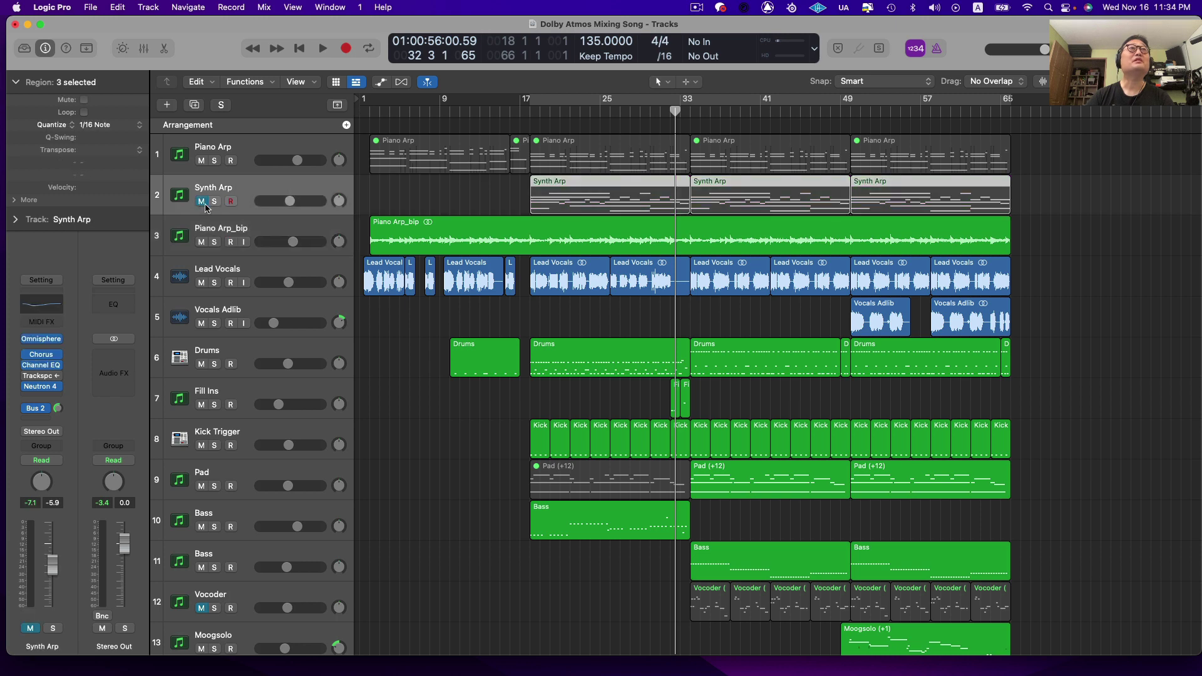
Step: Open Neutron 4 Unmask on Piano Arp_bip and set its side chain to Lead Vocals (Audio 1)
{"action": "left_click", "coordinate": [272, 226]}
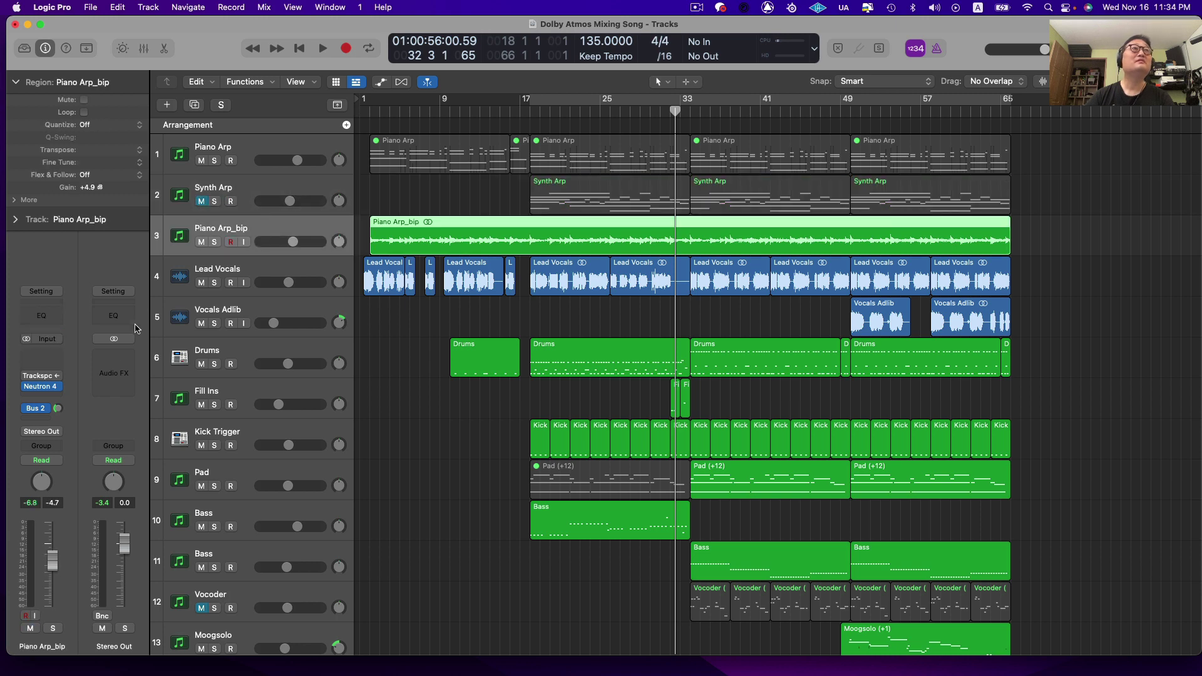
{"action": "left_click", "coordinate": [42, 387]}
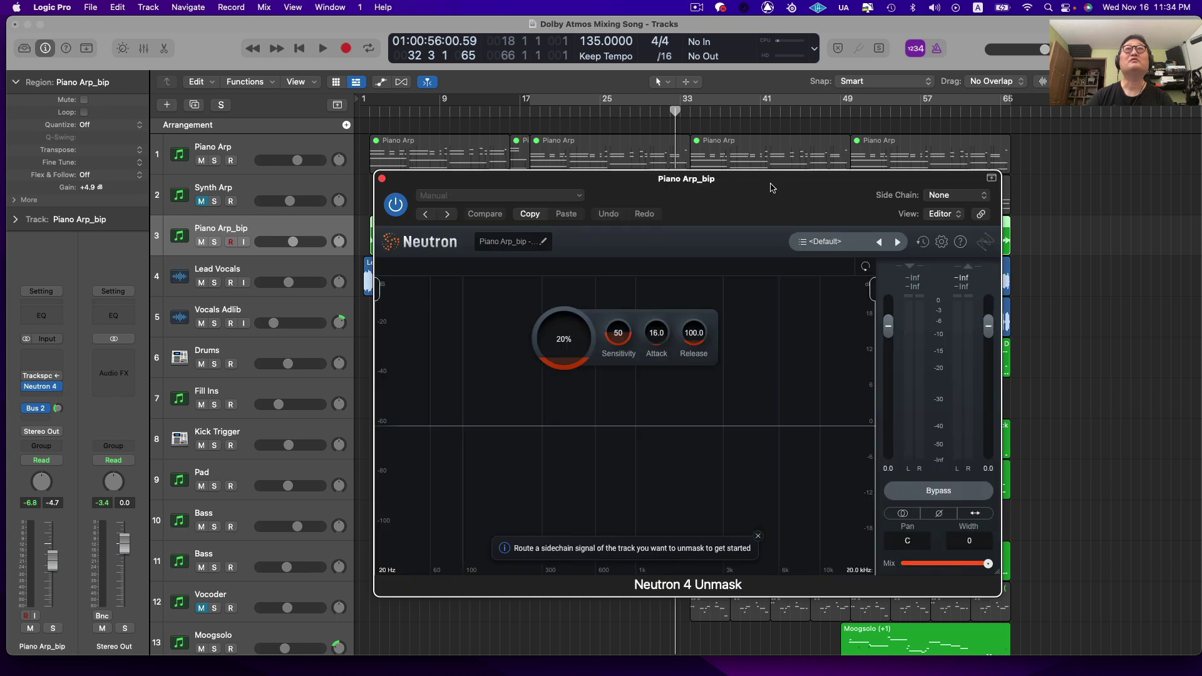
{"action": "left_click_drag", "start_coordinate": [773, 188], "coordinate": [763, 164]}
{"action": "left_click", "coordinate": [890, 171]}
{"action": "mouse_move", "coordinate": [902, 195]}
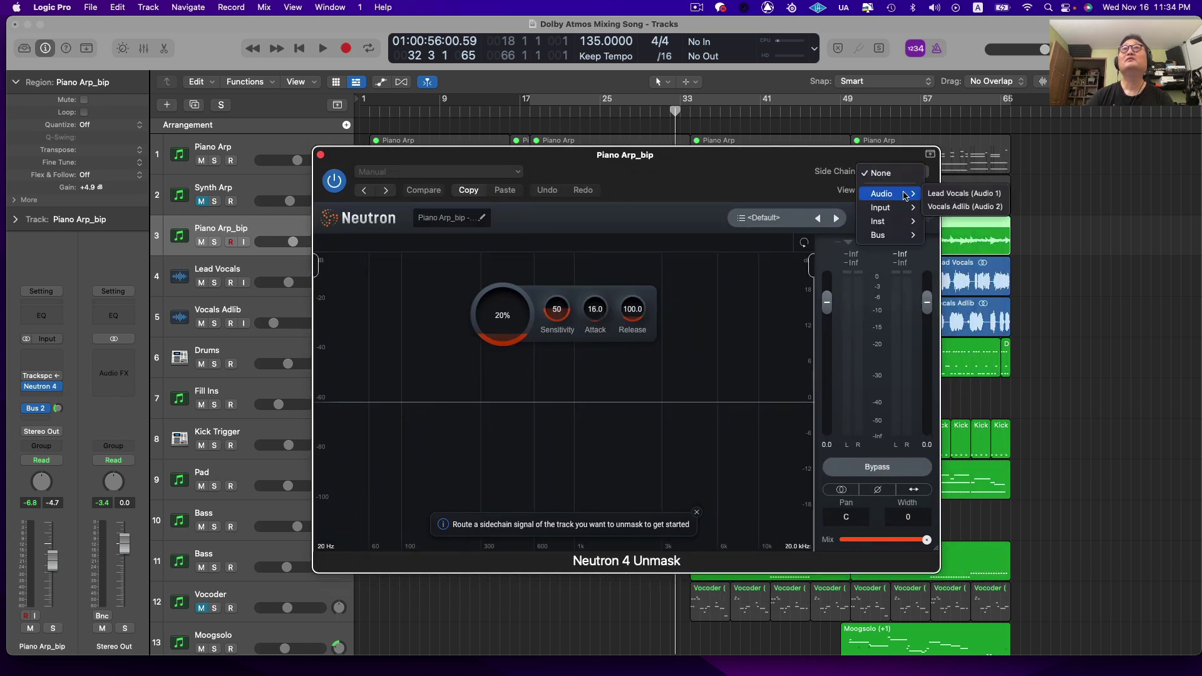
{"action": "left_click", "coordinate": [964, 194]}
Step: Play from bar 18, lower the Piano Arp_bip Unmask amount to 4%, and close the plug-in window
{"action": "key", "text": "space"}
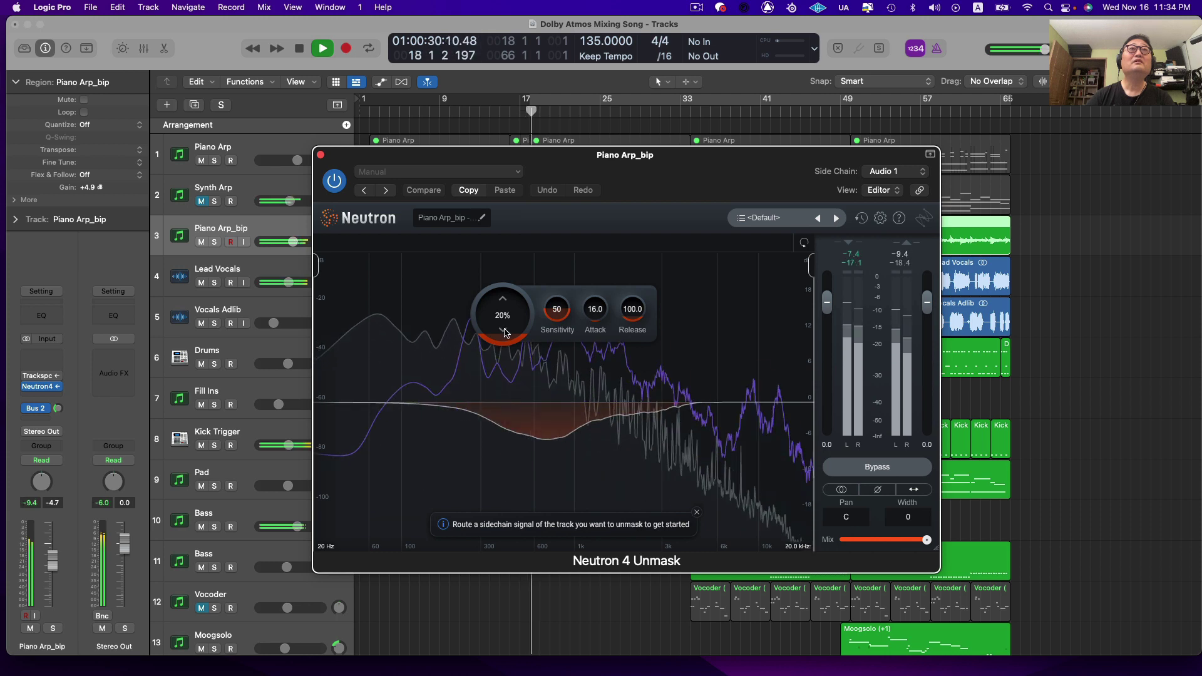
{"action": "left_click_drag", "start_coordinate": [505, 333], "coordinate": [508, 357]}
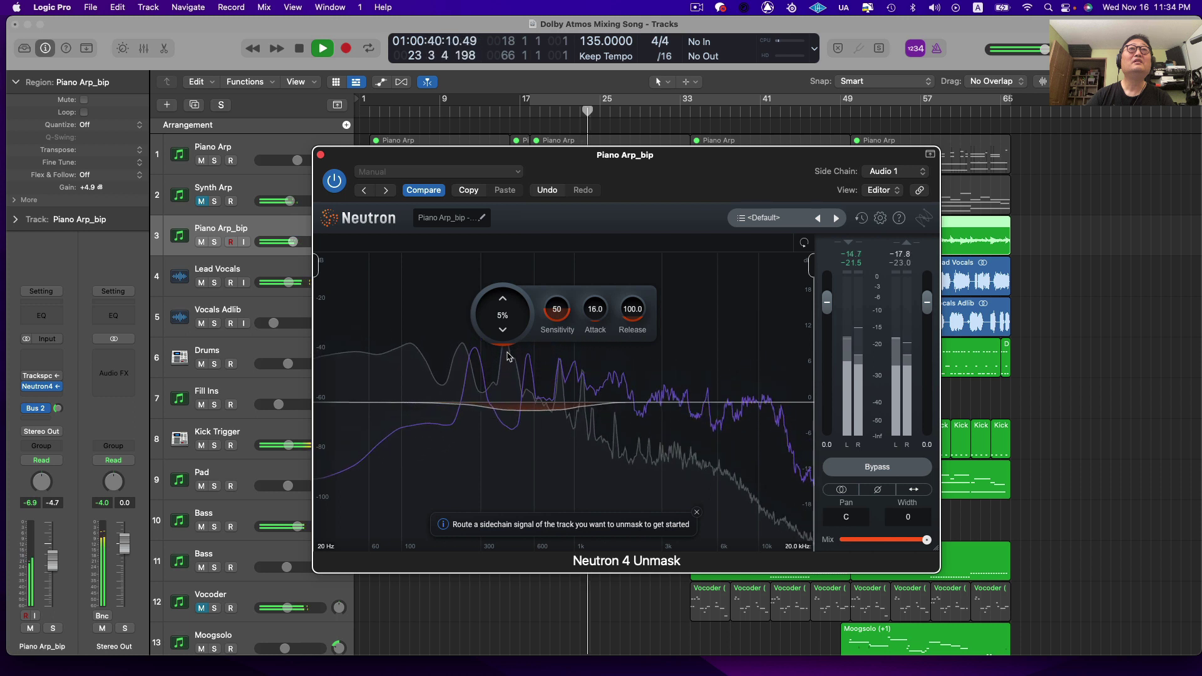
{"action": "left_click_drag", "start_coordinate": [507, 357], "coordinate": [507, 358]}
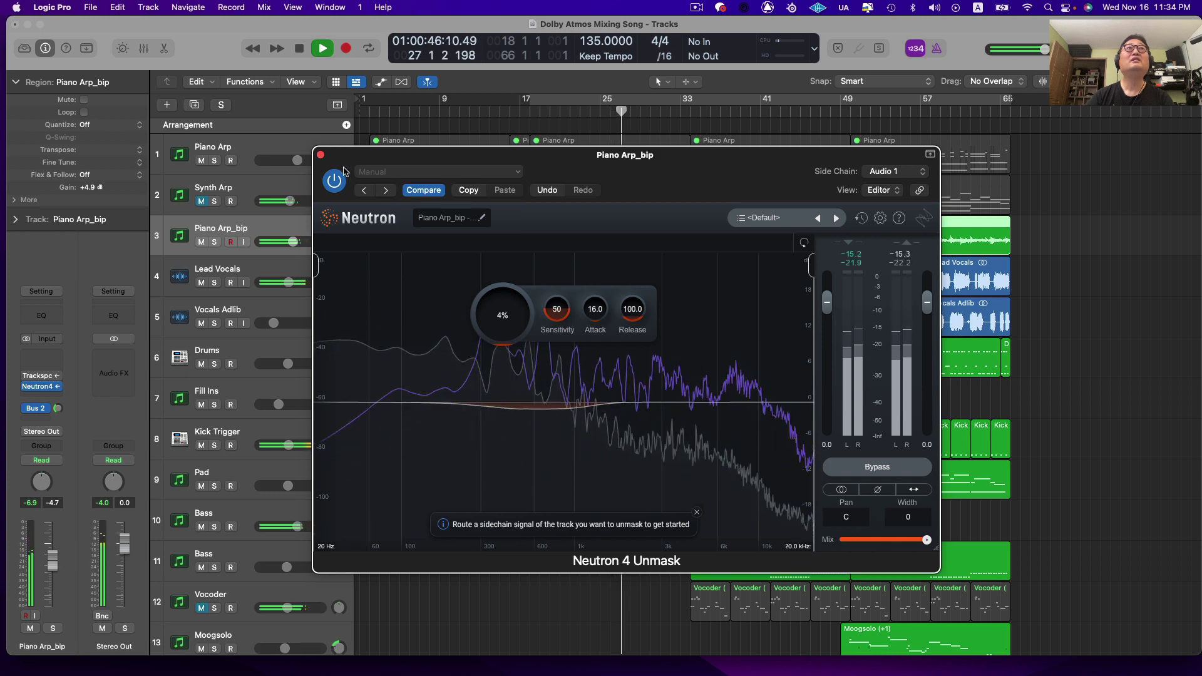
{"action": "left_click", "coordinate": [320, 155]}
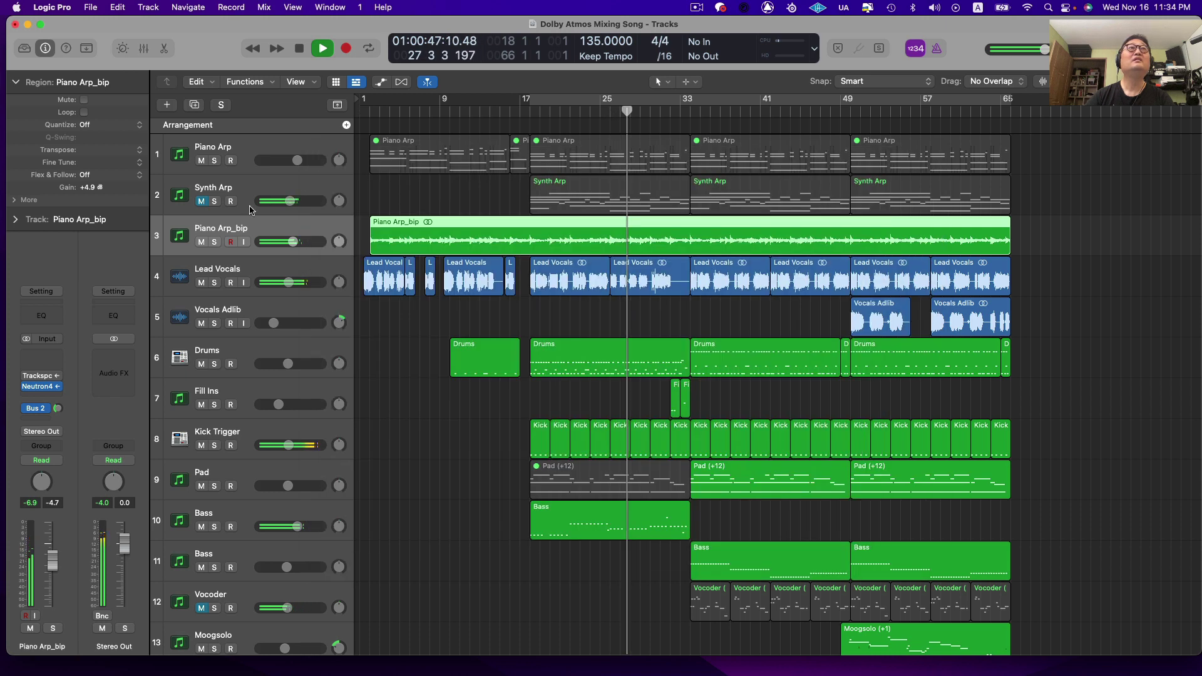
Step: Unmute Synth Arp, mute Piano Arp_bip, and solo Synth Arp together with Lead Vocals
{"action": "left_click", "coordinate": [201, 201]}
{"action": "key", "text": "ctrl+m"}
{"action": "left_click", "coordinate": [214, 201]}
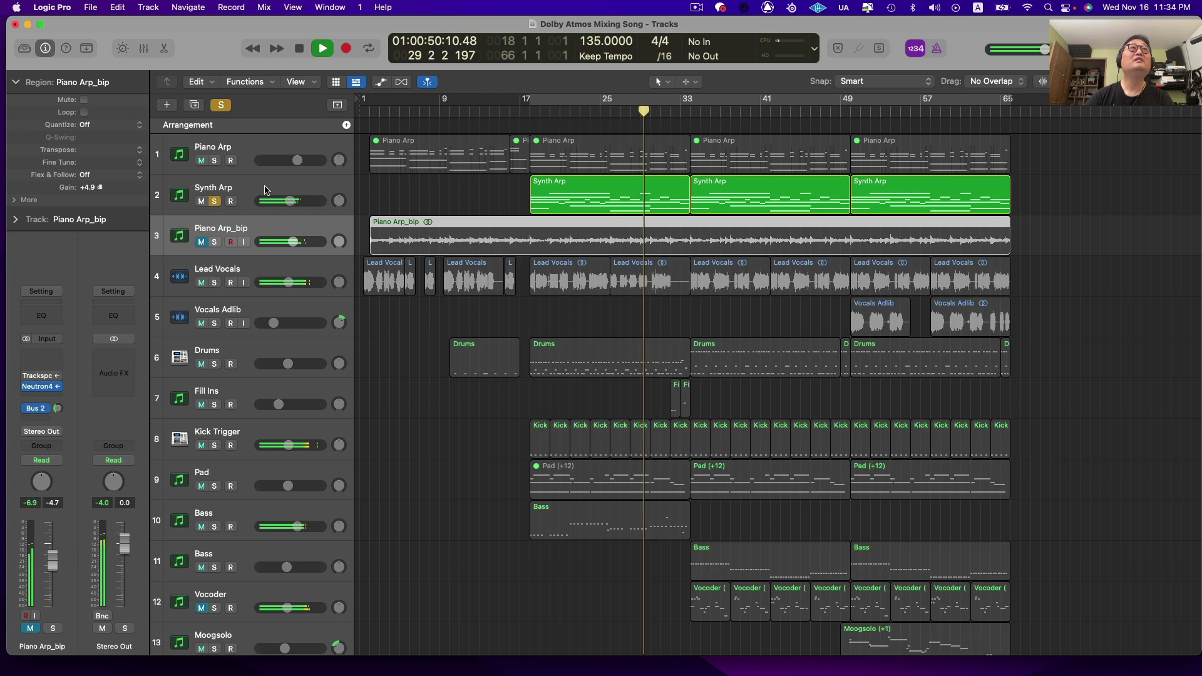
{"action": "left_click", "coordinate": [214, 282]}
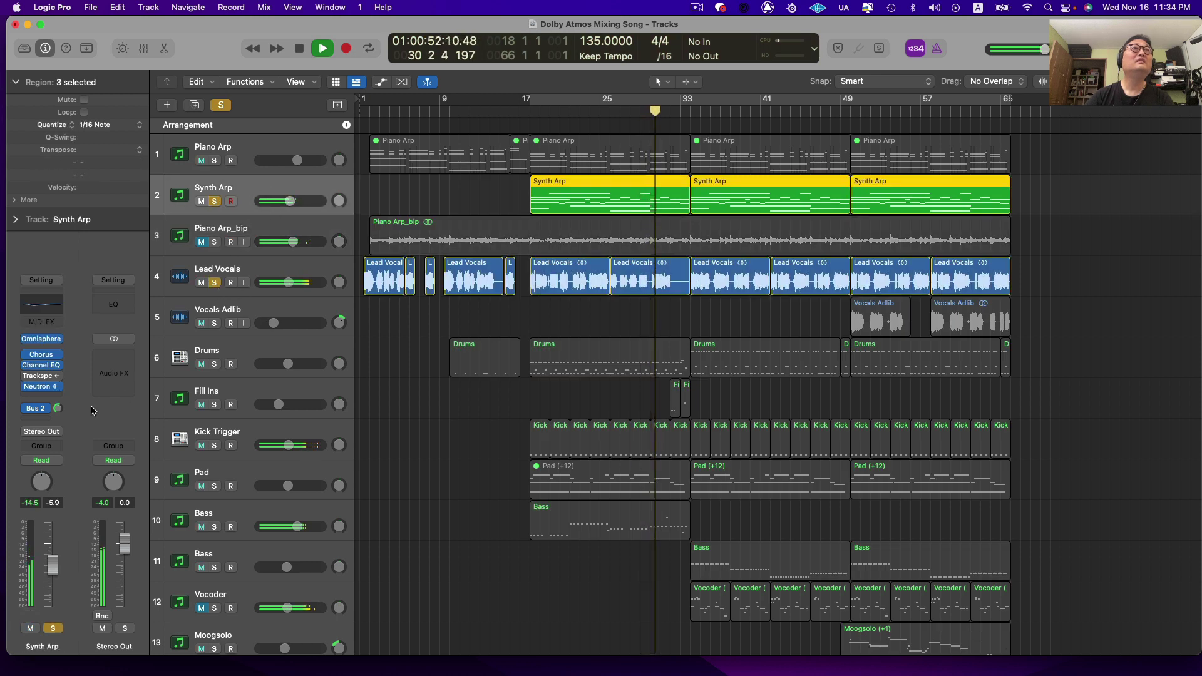
Step: Open Neutron 4 Unmask on Synth Arp, side-chain it to Lead Vocals (Audio 1), and lower the amount to 4%
{"action": "left_click", "coordinate": [42, 387]}
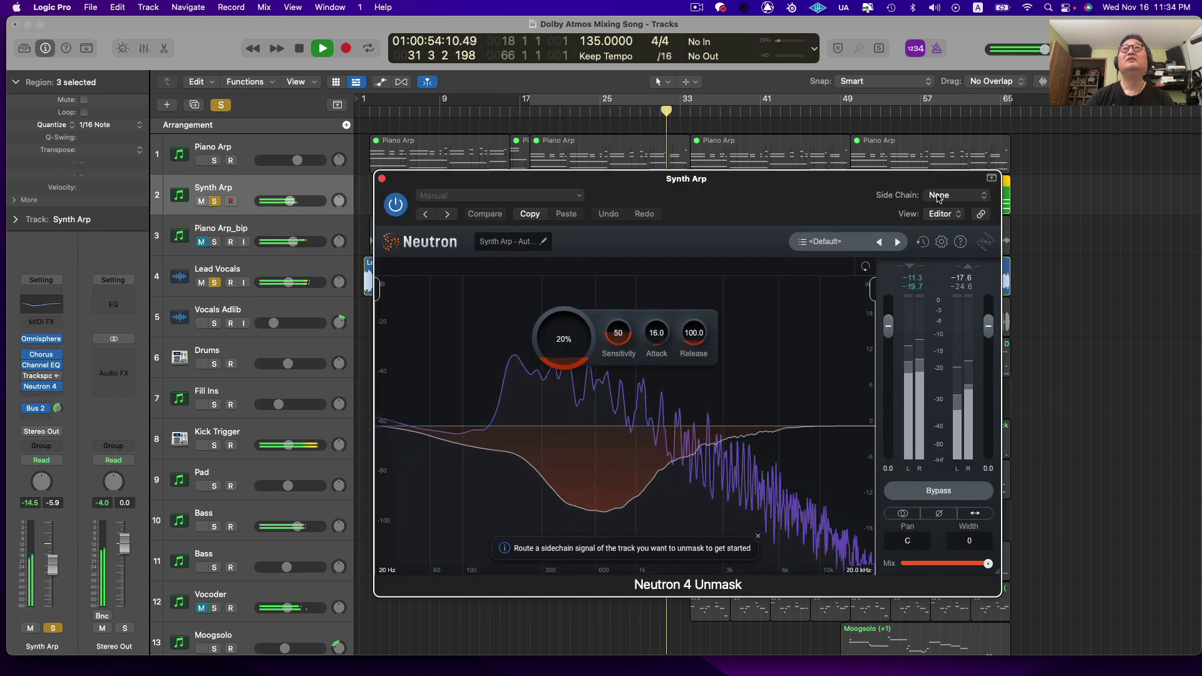
{"action": "left_click", "coordinate": [956, 195]}
{"action": "mouse_move", "coordinate": [945, 217]}
{"action": "left_click", "coordinate": [1014, 217]}
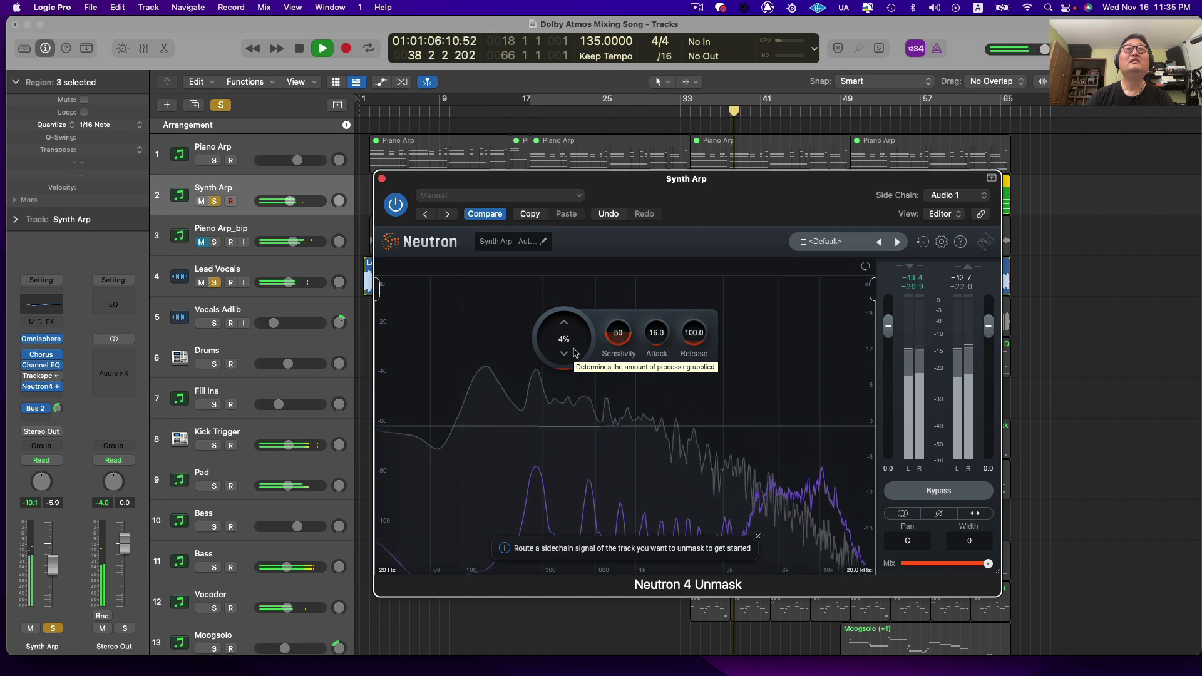
Step: Compare Synth Arp with Unmask bypassed and active, close the plug-in window, and stop playback
{"action": "left_click", "coordinate": [397, 211]}
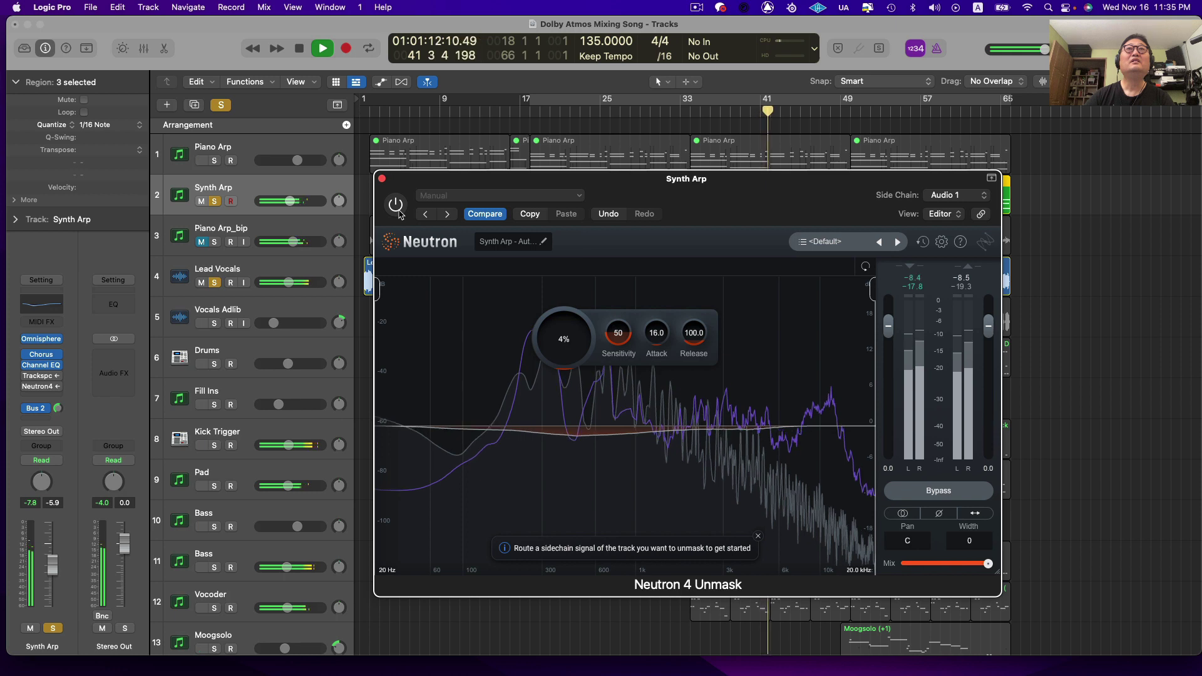
{"action": "left_click", "coordinate": [396, 206]}
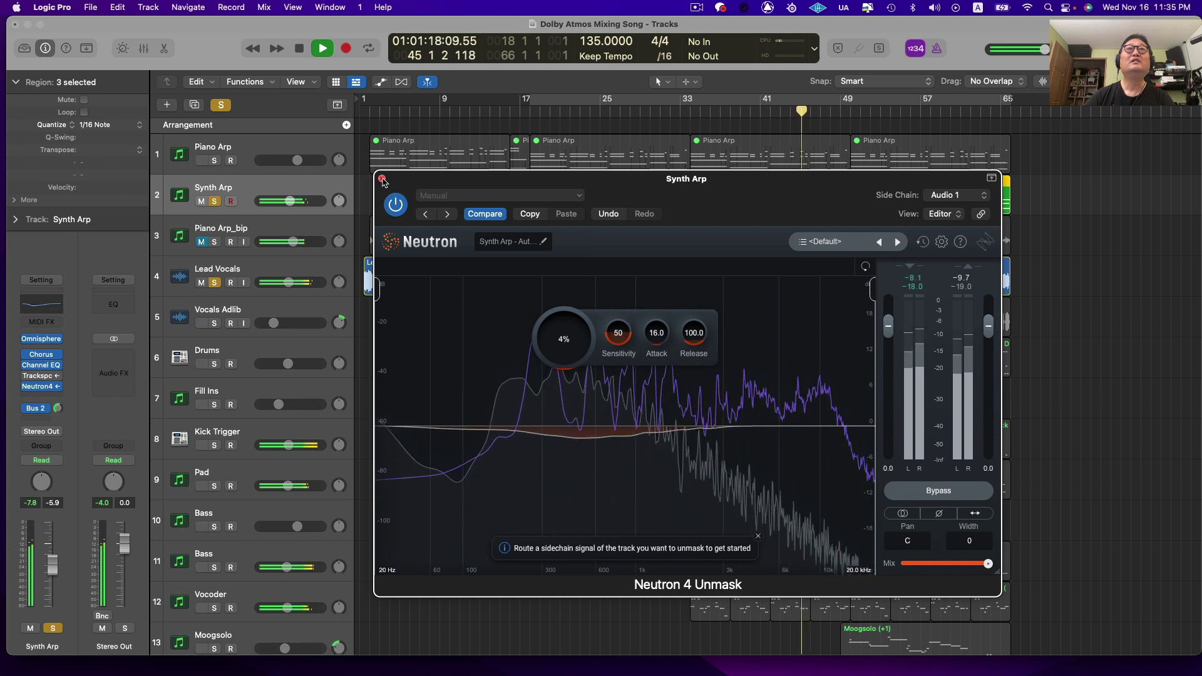
{"action": "left_click", "coordinate": [382, 181]}
{"action": "key", "text": "space"}
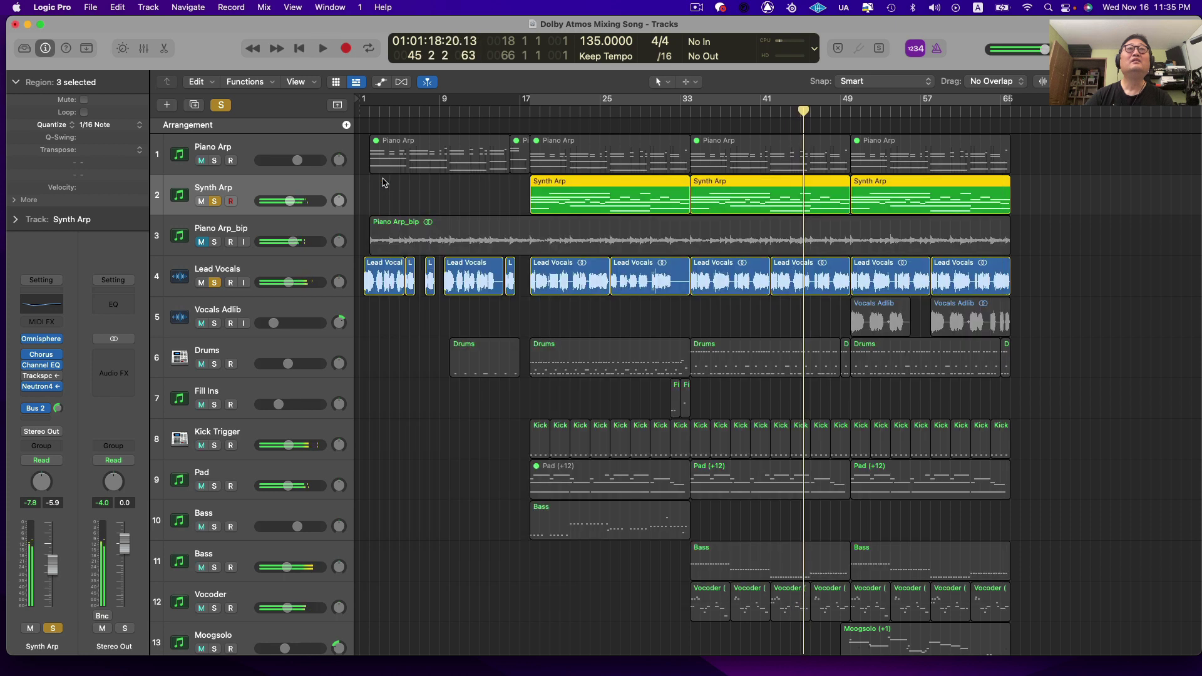
Step: Move the playhead to bar 18, unsolo Synth Arp and Lead Vocals, and unmute Piano Arp_bip
{"action": "left_click", "coordinate": [216, 201]}
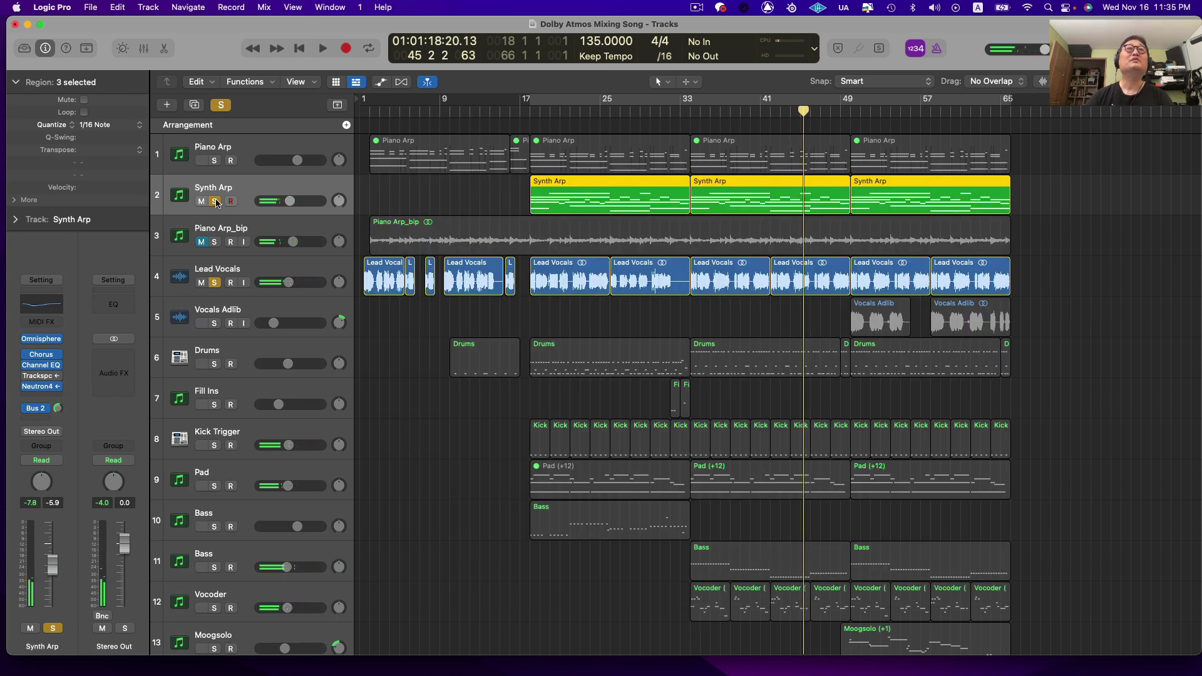
{"action": "left_click", "coordinate": [529, 111]}
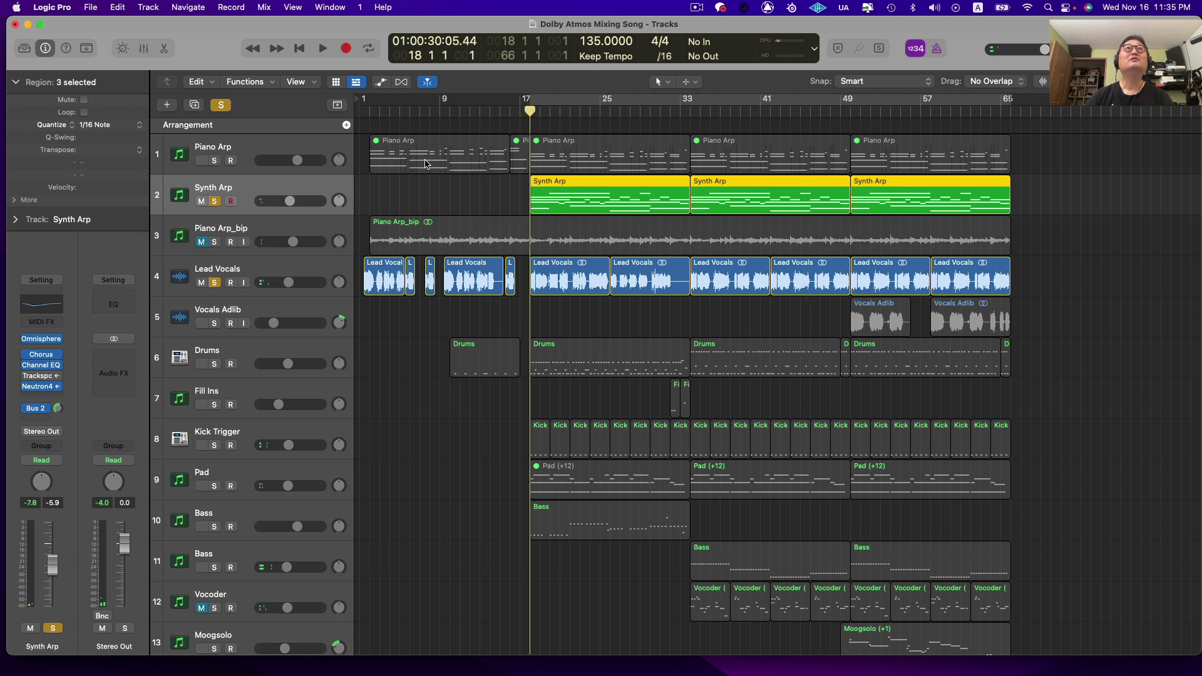
{"action": "left_click", "coordinate": [215, 201]}
{"action": "left_click", "coordinate": [215, 283]}
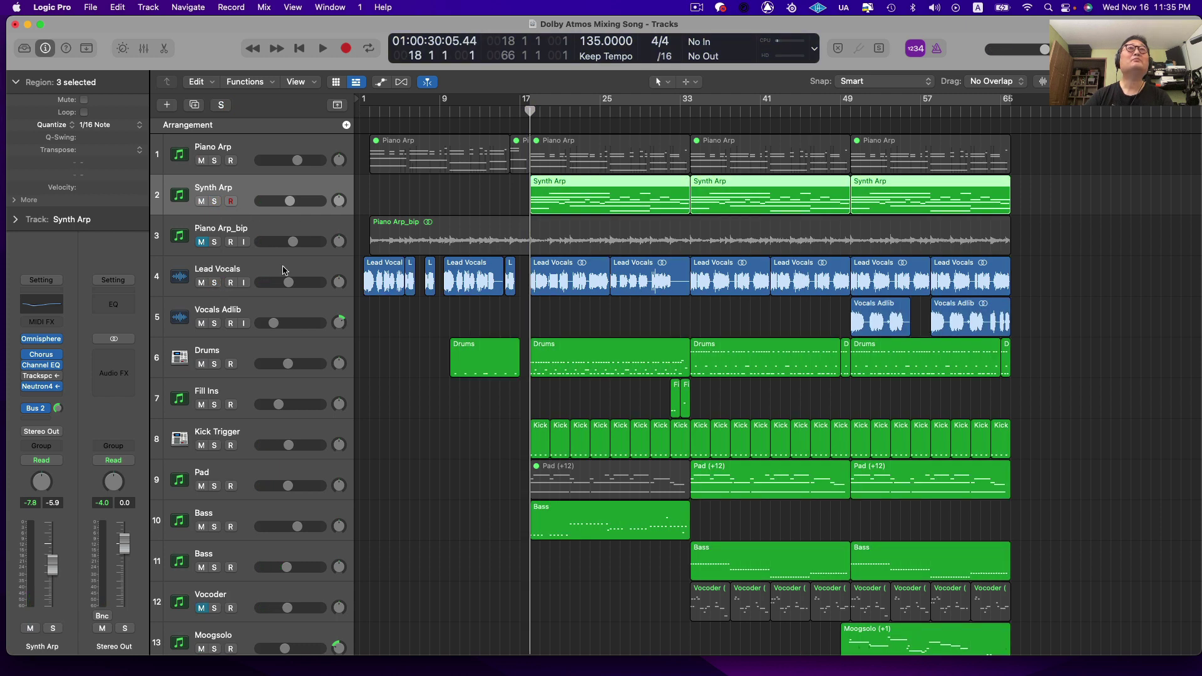
{"action": "left_click", "coordinate": [283, 271]}
{"action": "left_click", "coordinate": [491, 200]}
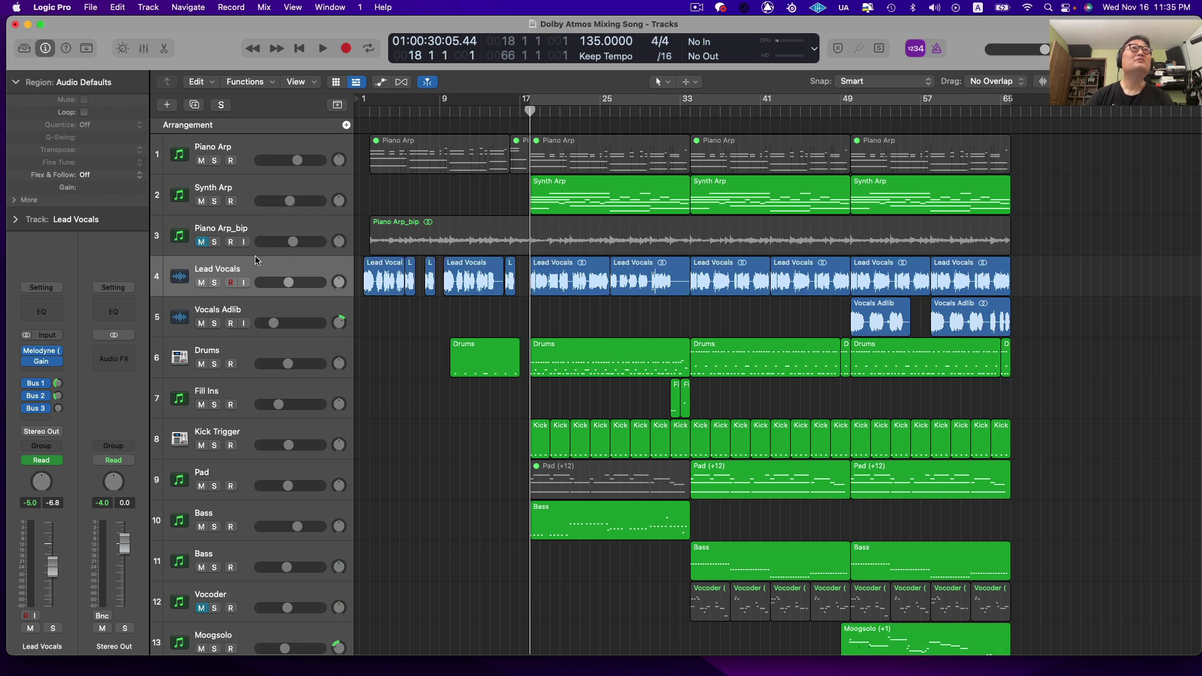
{"action": "left_click", "coordinate": [202, 242]}
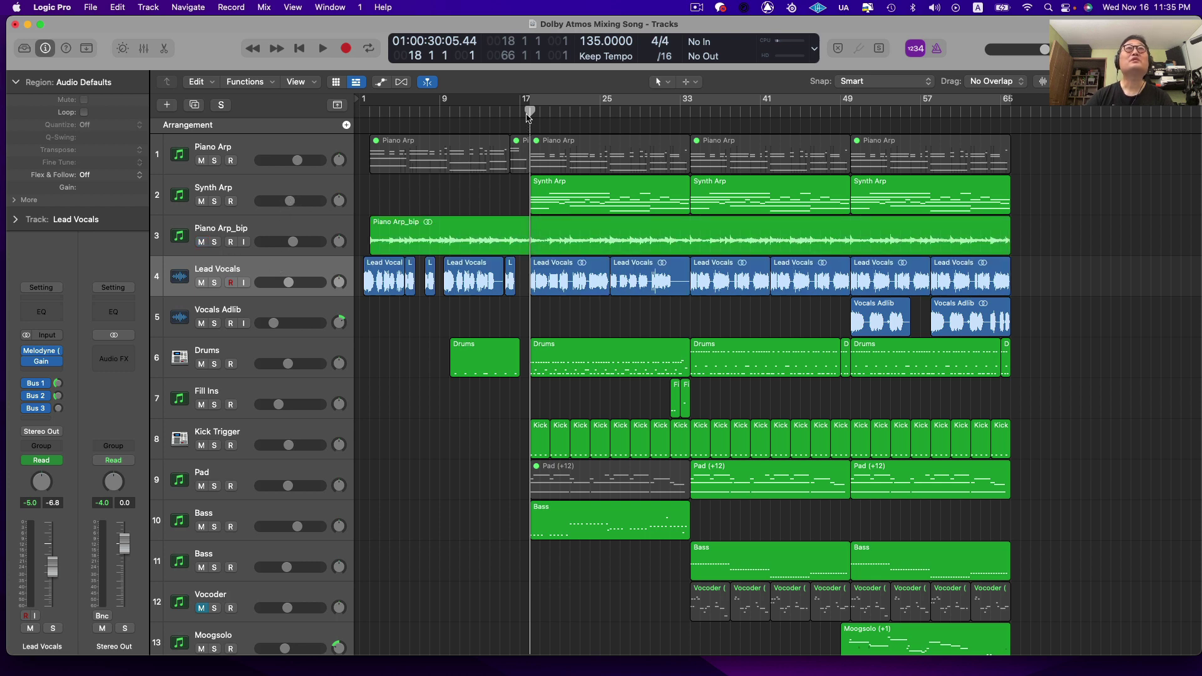
Step: Play the full mix from bar 18 and compare Neutron 4 on and off for Synth Arp and Piano Arp_bip together in the Mixer
{"action": "key", "text": "space"}
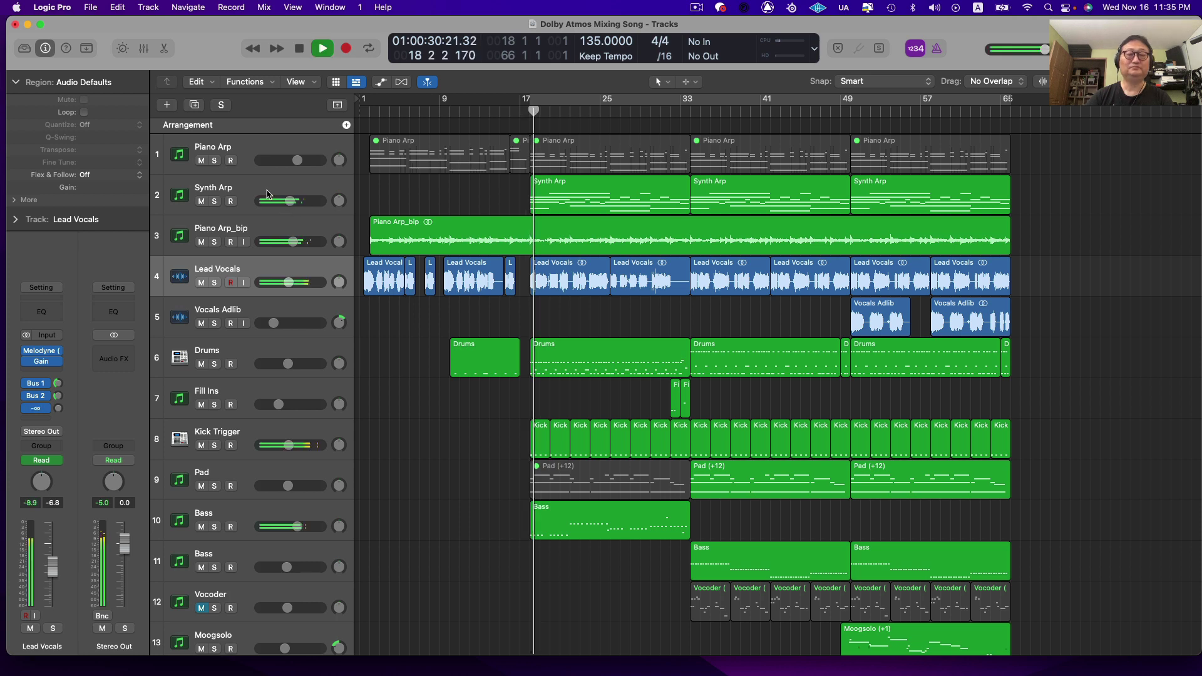
{"action": "key", "text": "x"}
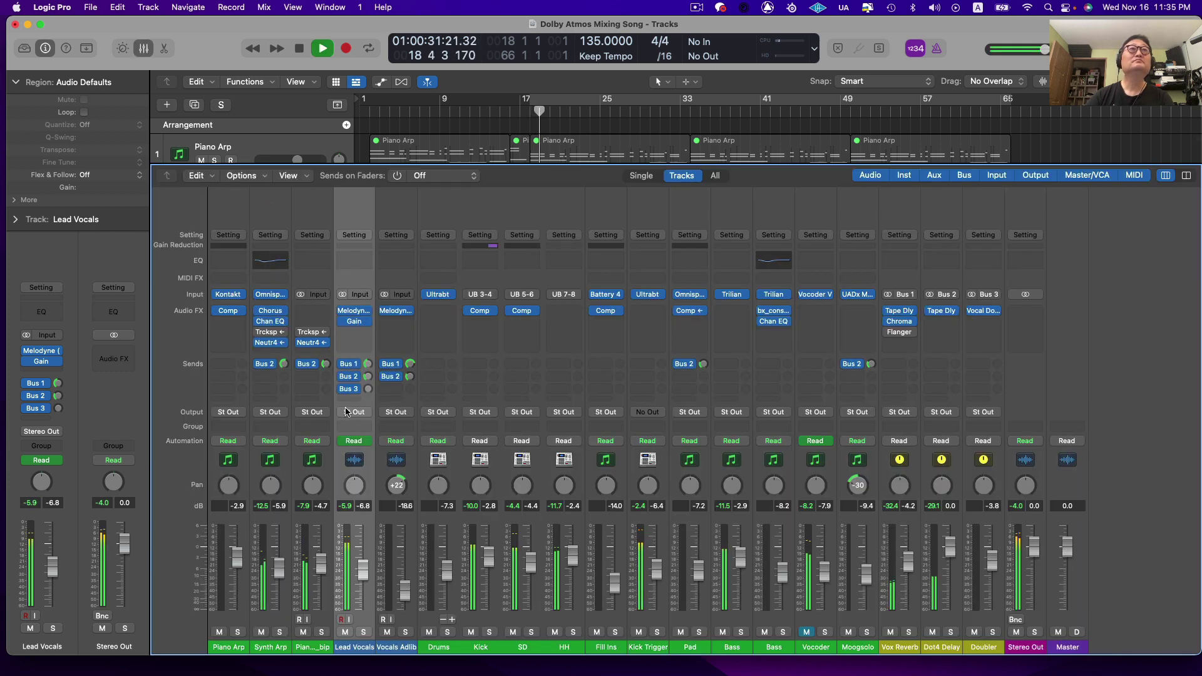
{"action": "left_click", "coordinate": [318, 213]}
{"action": "mouse_move", "coordinate": [257, 345]}
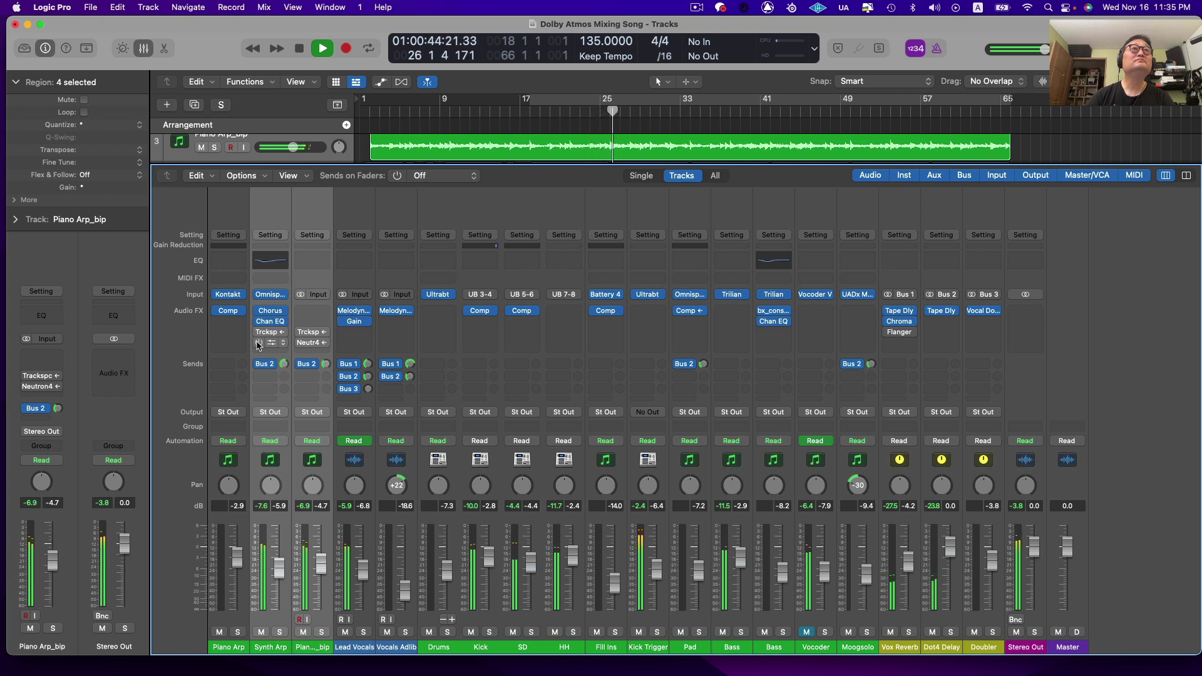
{"action": "left_click", "coordinate": [258, 342]}
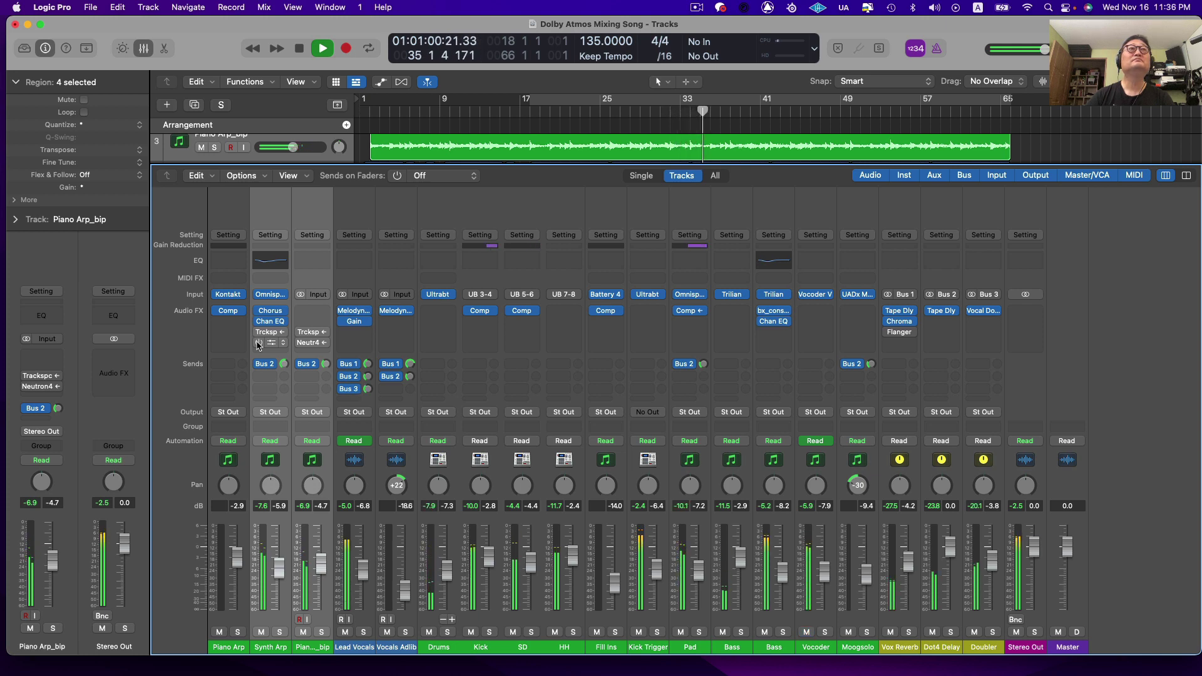
{"action": "left_click", "coordinate": [257, 343]}
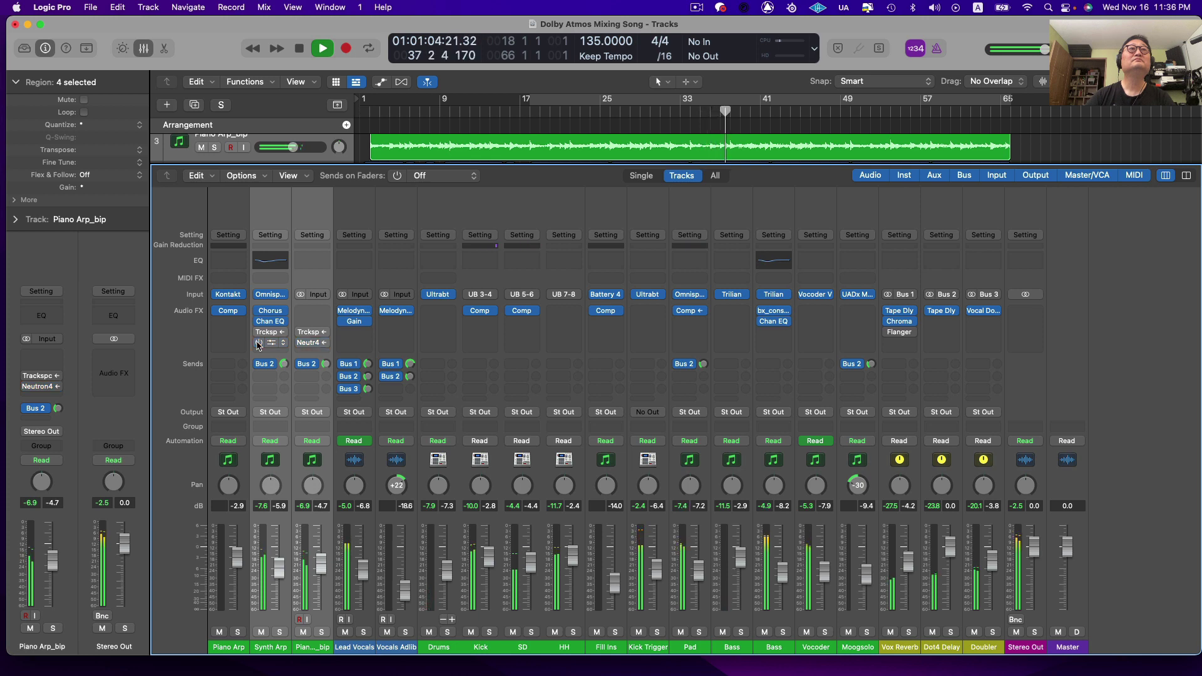
Step: Audition Trackspacer against Neutron 4 on both arp tracks, leave only Neutron 4 active, stop playback, and hide the Mixer
{"action": "left_click", "coordinate": [257, 344]}
{"action": "left_click", "coordinate": [257, 332]}
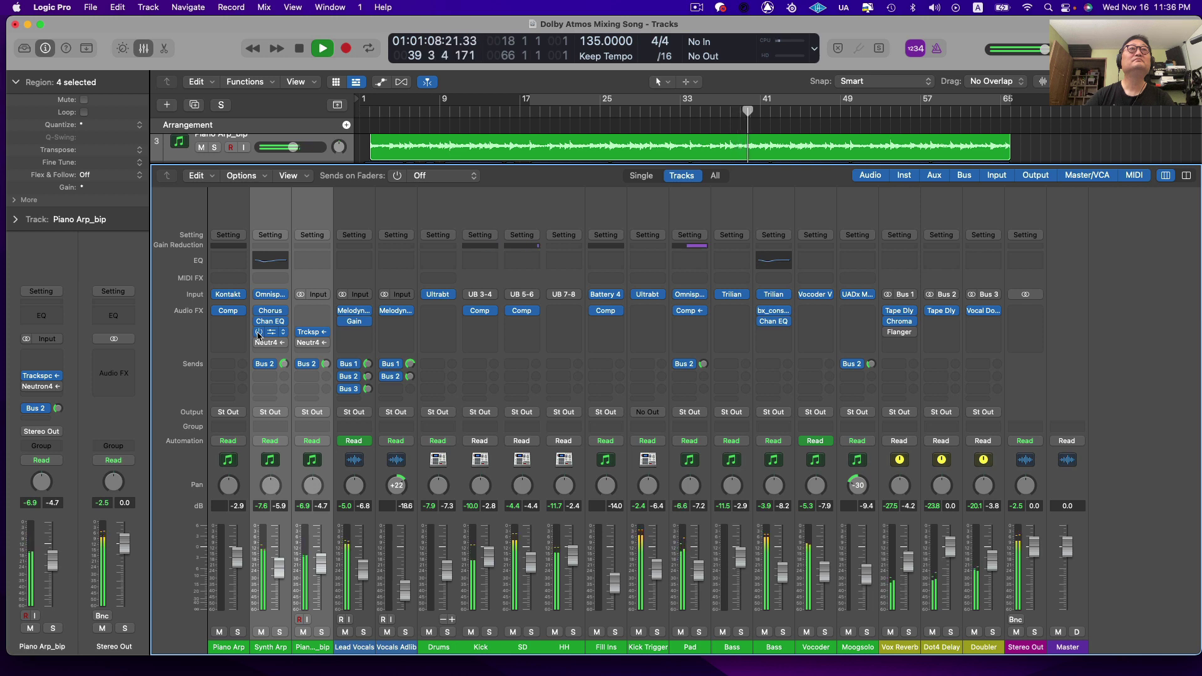
{"action": "left_click", "coordinate": [258, 333]}
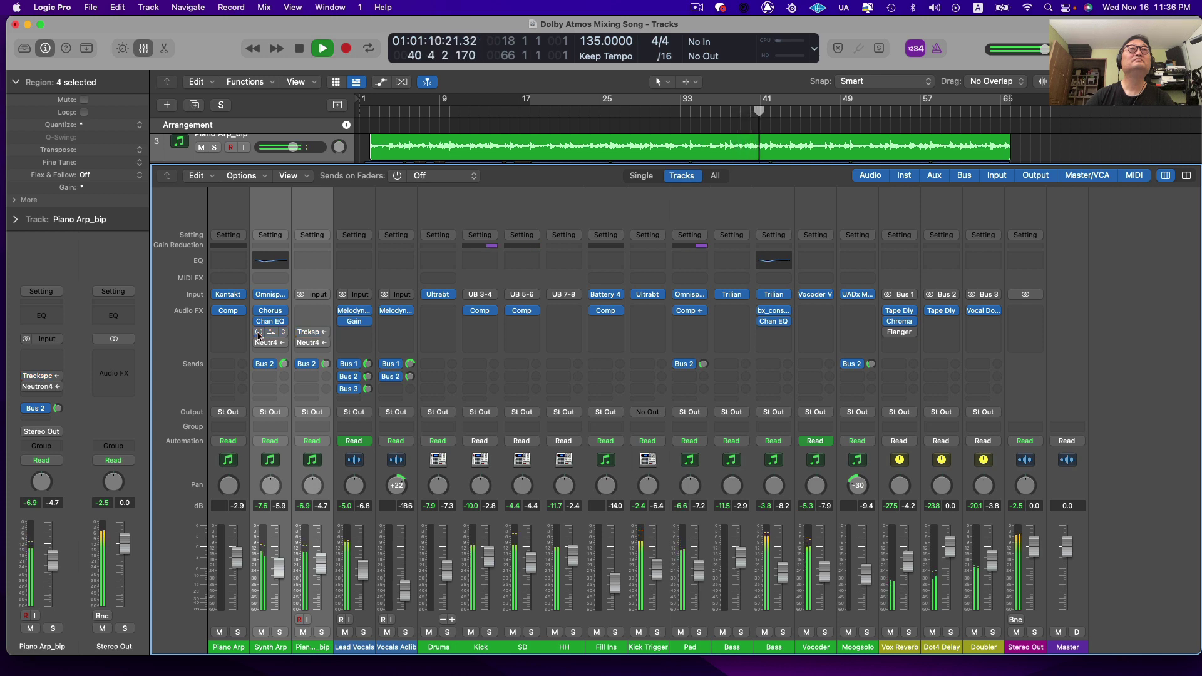
{"action": "left_click", "coordinate": [258, 343]}
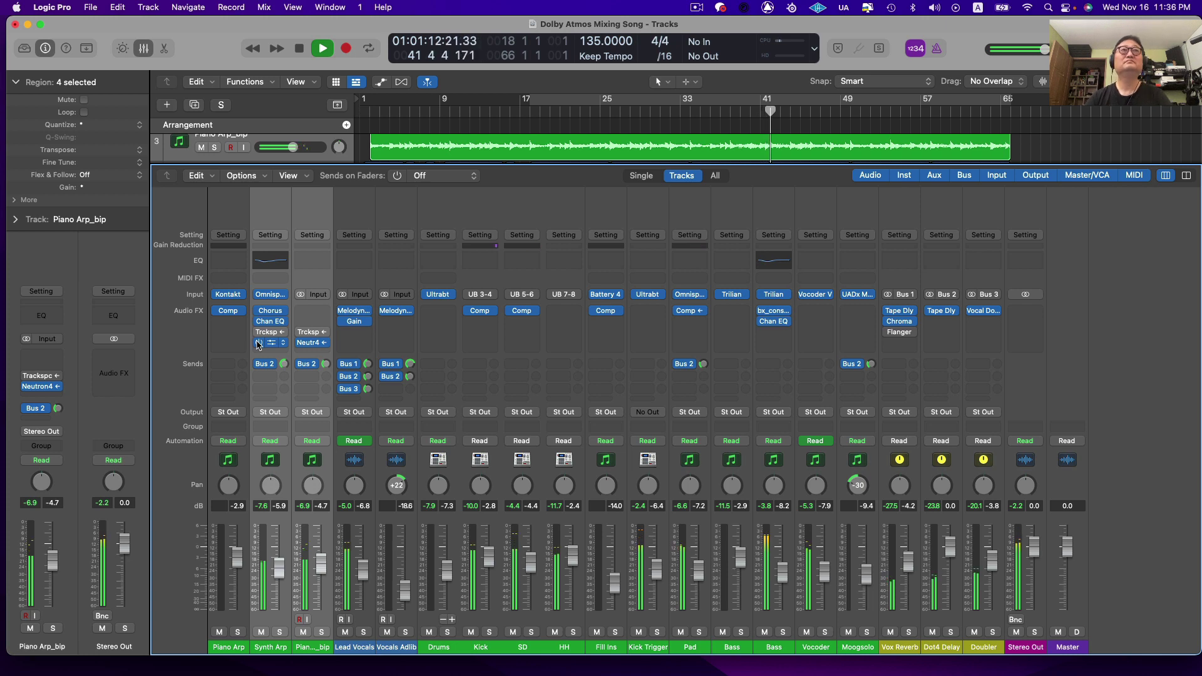
{"action": "key", "text": "space"}
{"action": "key", "text": "x"}
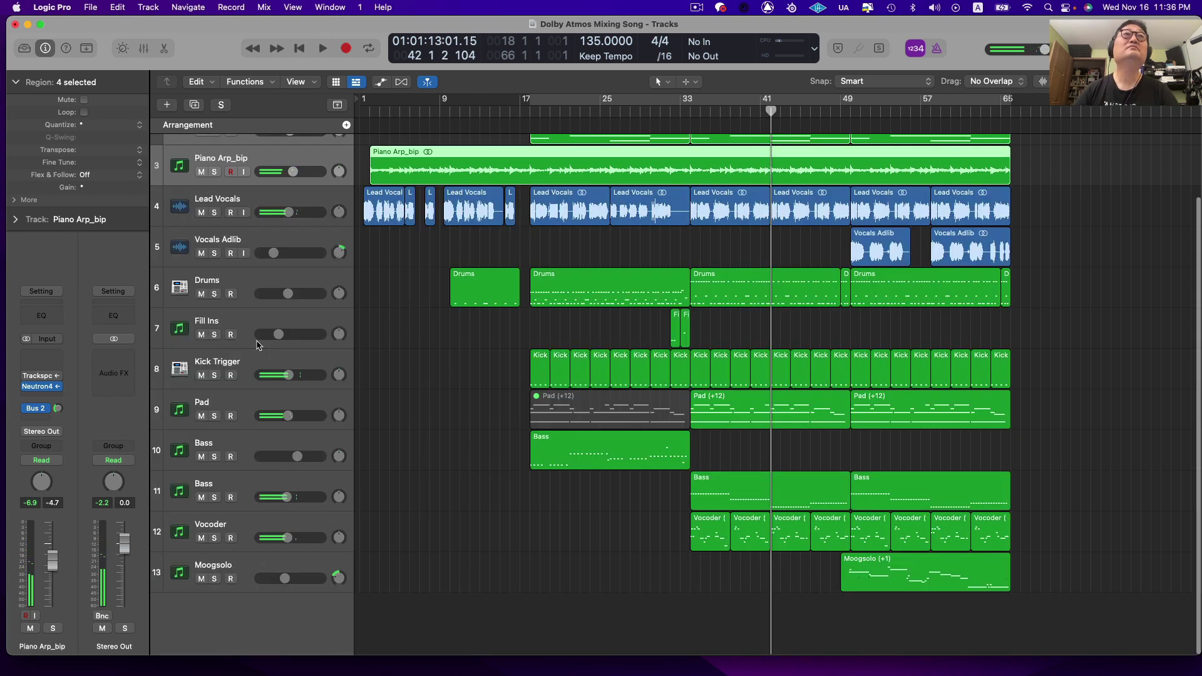
Step: Move the playhead to bar 34, inspect the side-chain source of the Pad track's Compressor, and close its window
{"action": "left_click", "coordinate": [740, 324]}
{"action": "left_click", "coordinate": [701, 116]}
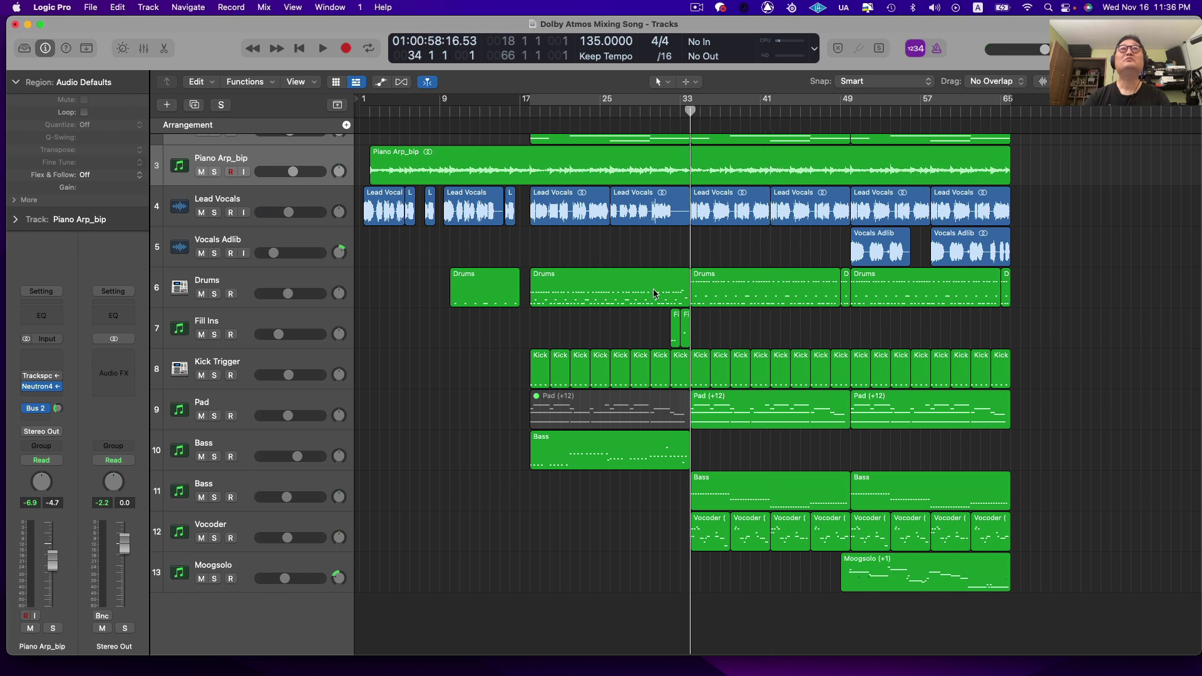
{"action": "left_click", "coordinate": [286, 405]}
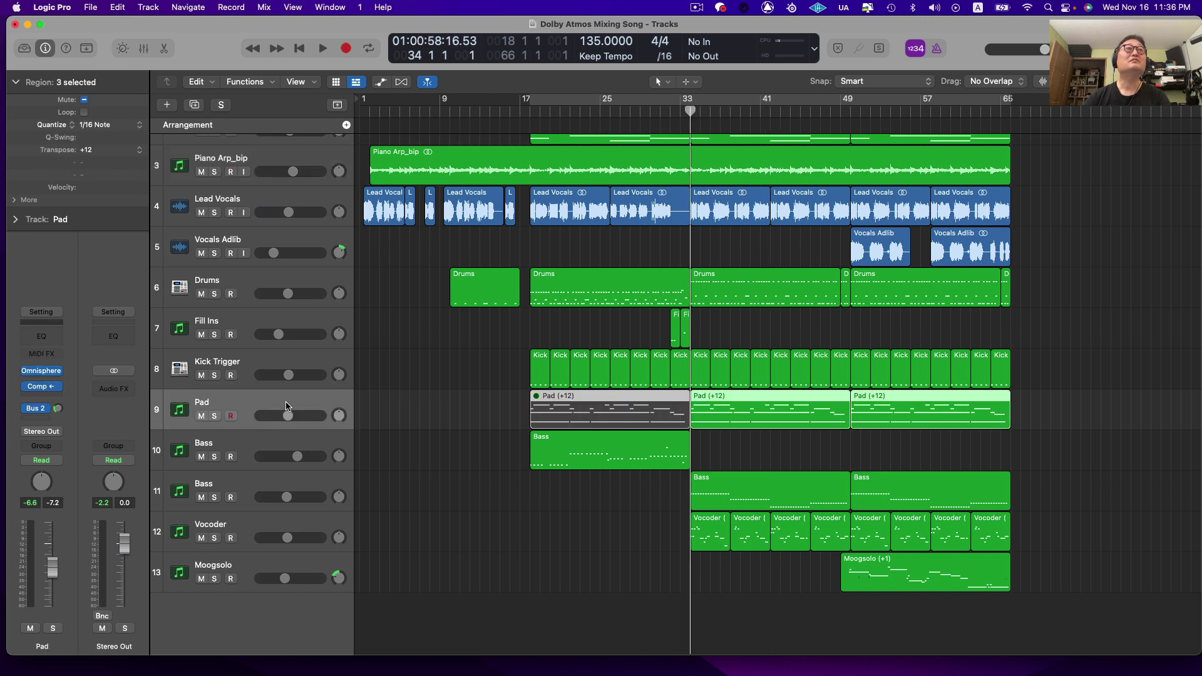
{"action": "left_click", "coordinate": [42, 387]}
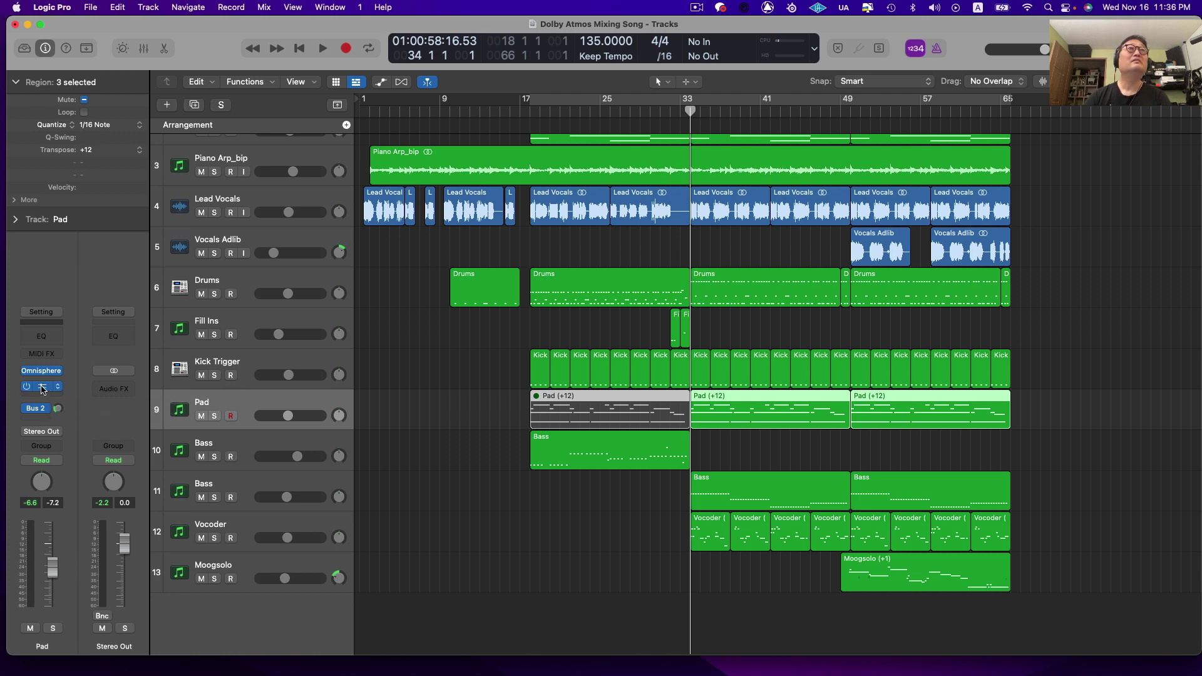
{"action": "left_click", "coordinate": [971, 196]}
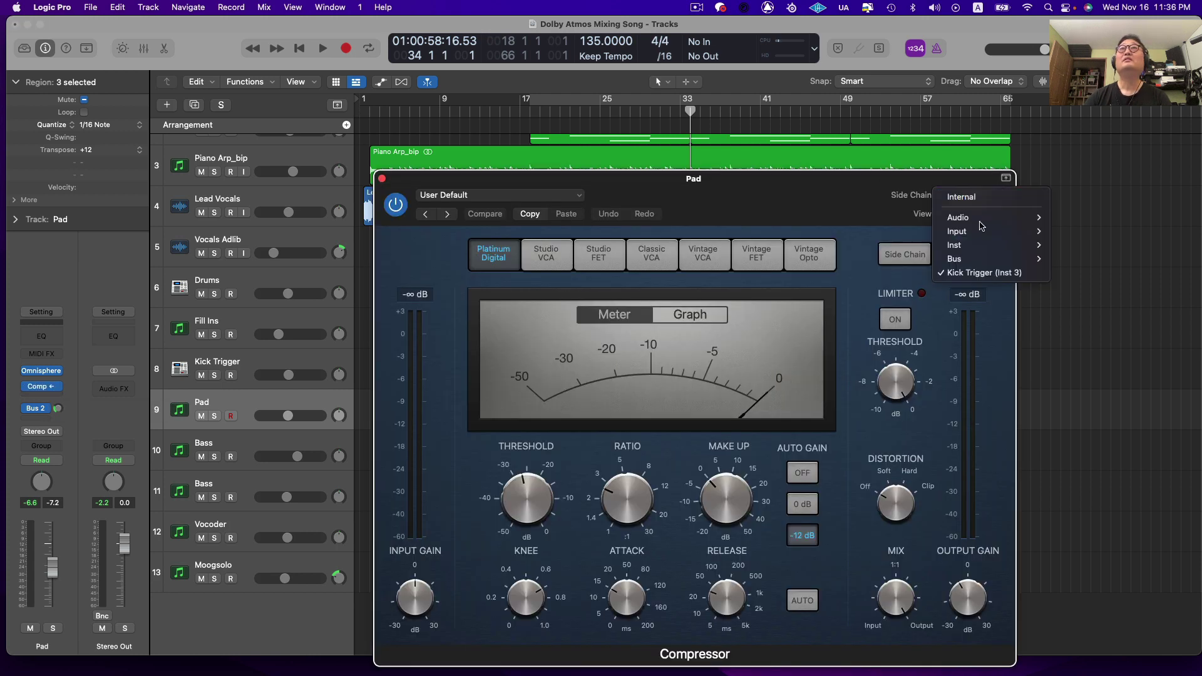
{"action": "mouse_move", "coordinate": [1001, 245]}
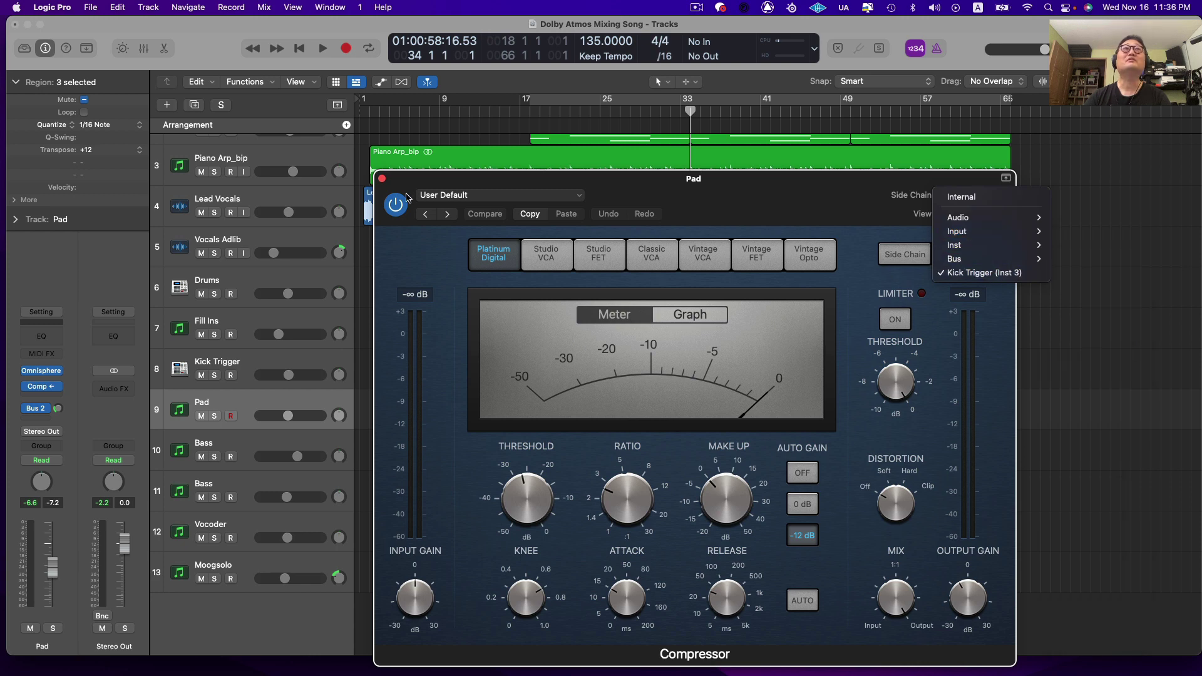
{"action": "left_click", "coordinate": [381, 181]}
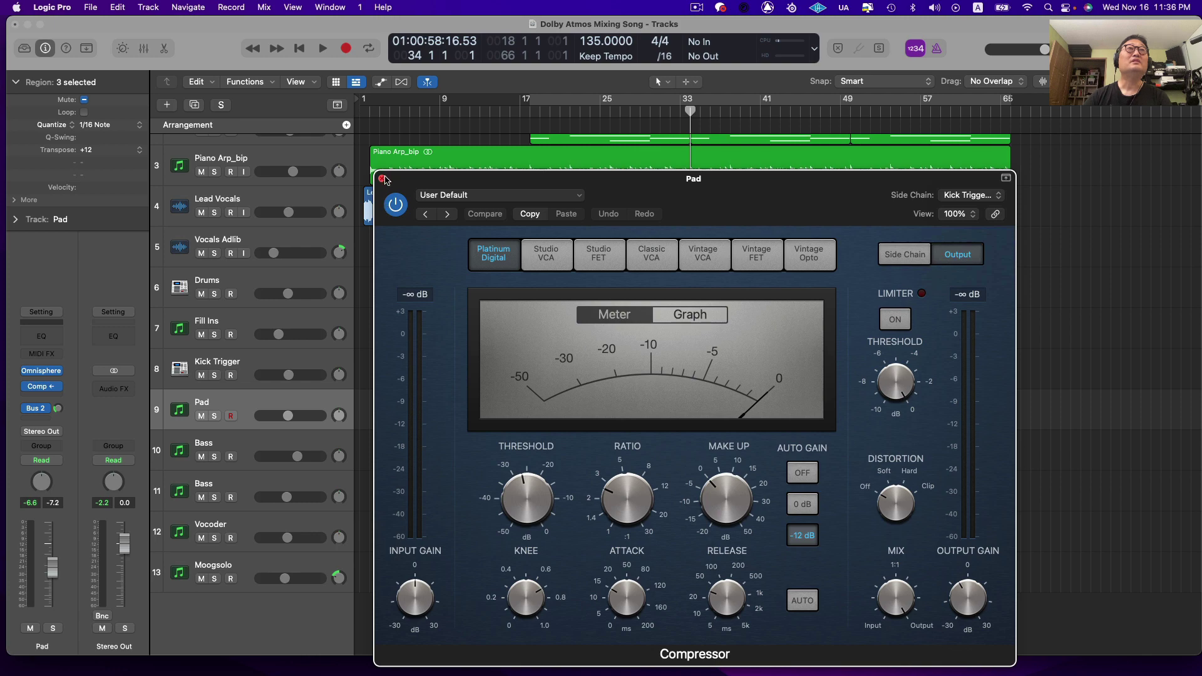
{"action": "left_click", "coordinate": [382, 179]}
Step: Insert stereo Trackspacer 2.5 below the Compressor on Pad, side-chain it to Lead Vocals (Audio 1), and turn down its amount
{"action": "left_click", "coordinate": [49, 399]}
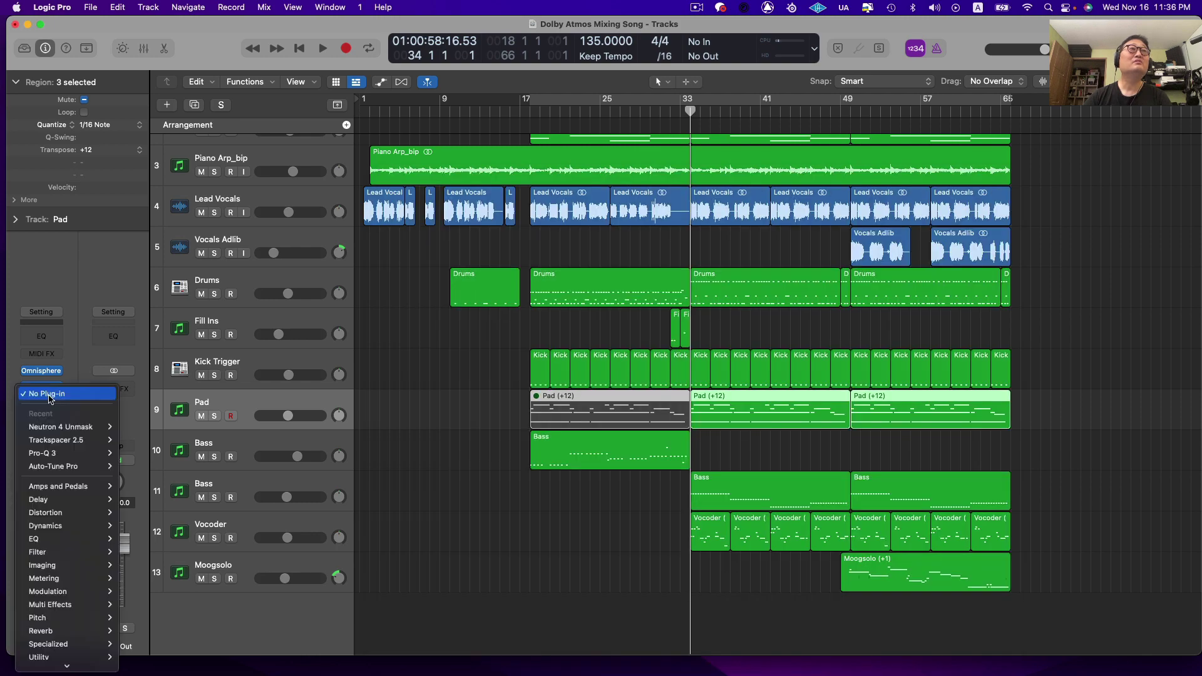
{"action": "mouse_move", "coordinate": [94, 440]}
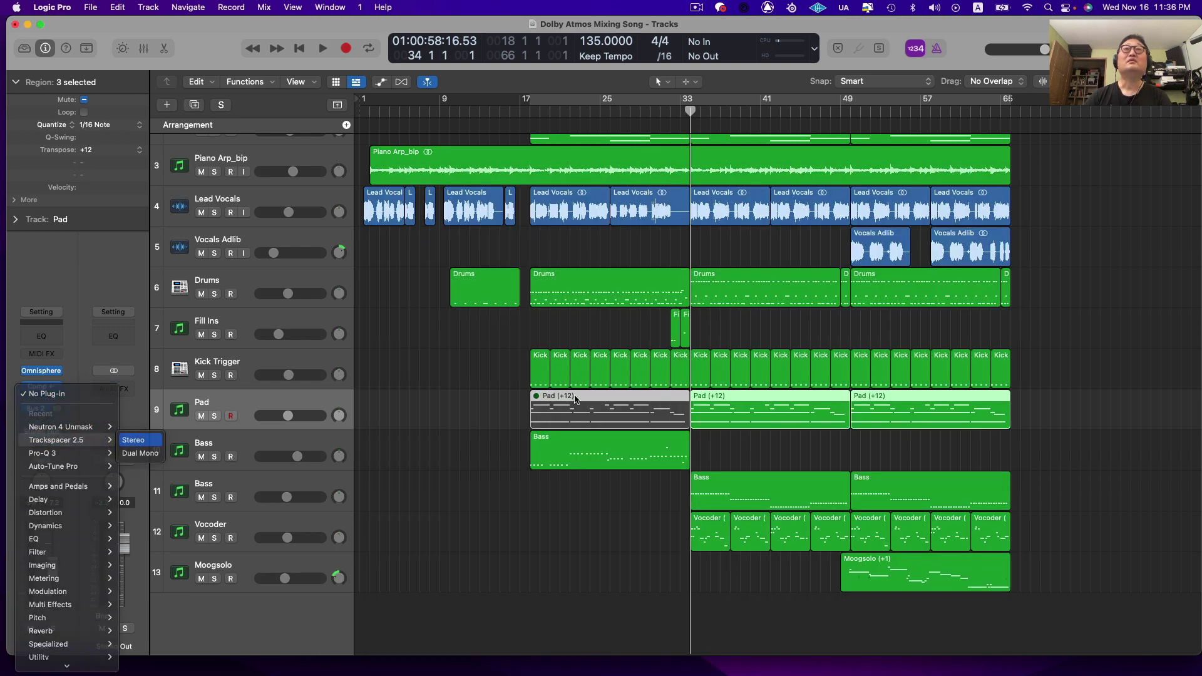
{"action": "left_click", "coordinate": [133, 441]}
{"action": "left_click", "coordinate": [755, 197]}
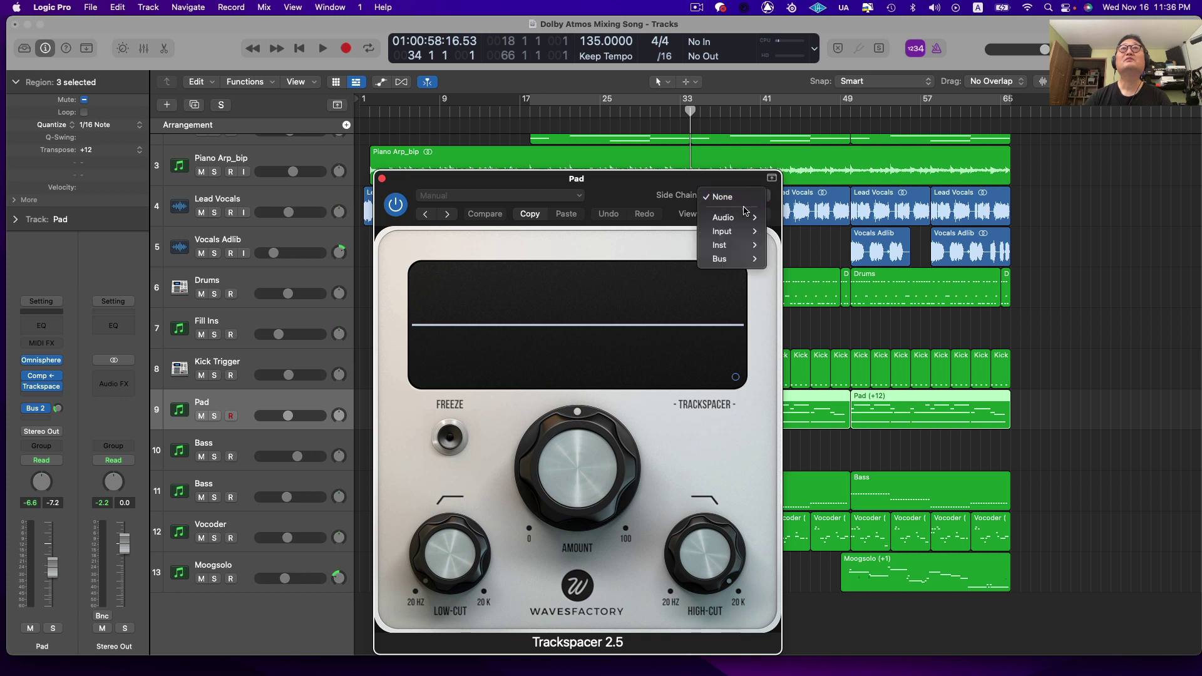
{"action": "mouse_move", "coordinate": [726, 214]}
{"action": "left_click", "coordinate": [808, 216]}
{"action": "left_click_drag", "start_coordinate": [575, 436], "coordinate": [554, 595]}
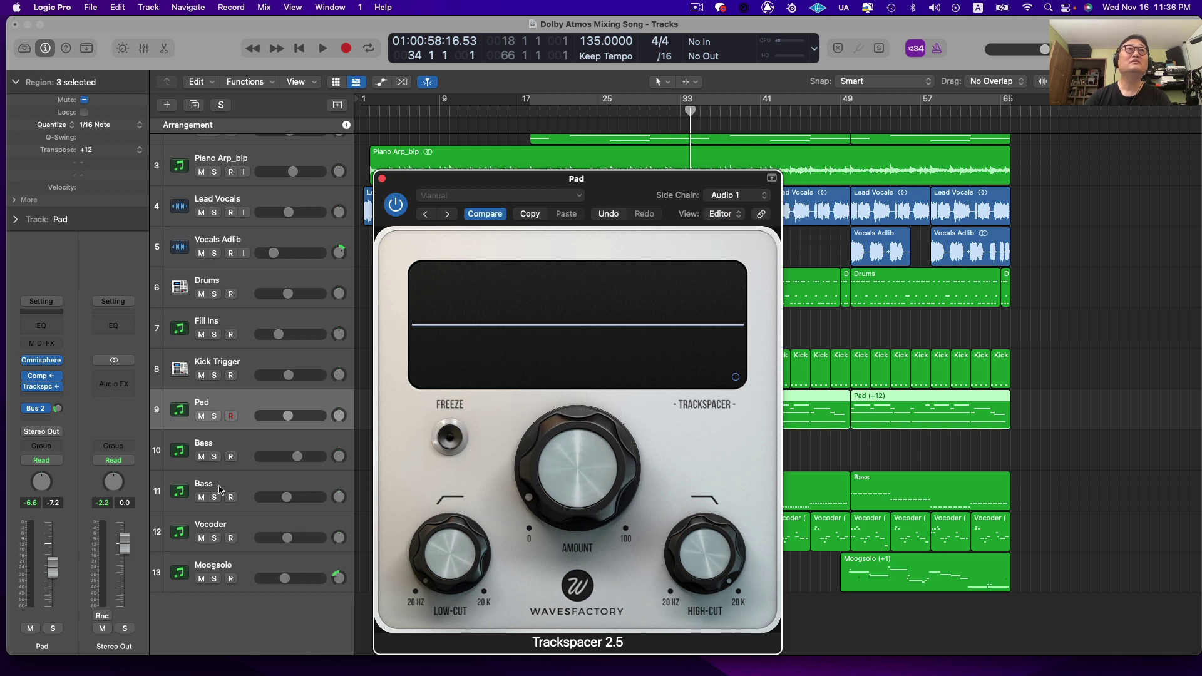
Step: Solo Pad and Lead Vocals, play from bar 34, set the Pad Trackspacer amount to 5.5%, and close the plug-in window
{"action": "left_click", "coordinate": [215, 416]}
{"action": "left_click", "coordinate": [214, 213]}
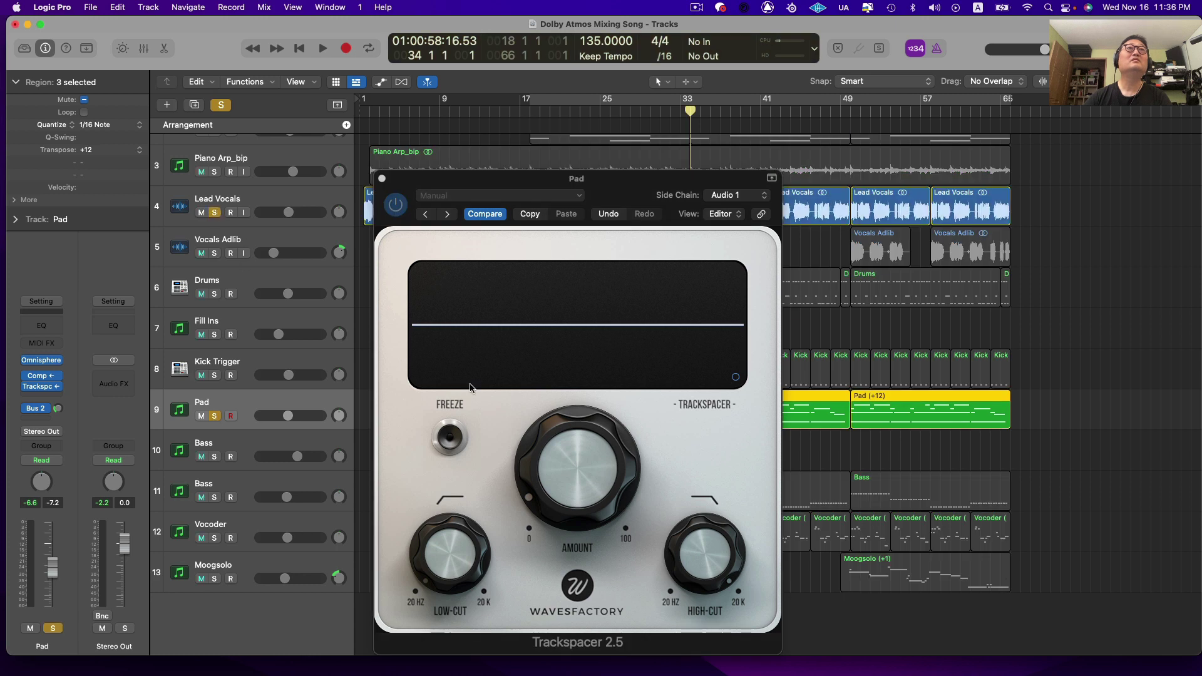
{"action": "key", "text": "space"}
{"action": "left_click_drag", "start_coordinate": [535, 467], "coordinate": [538, 510]}
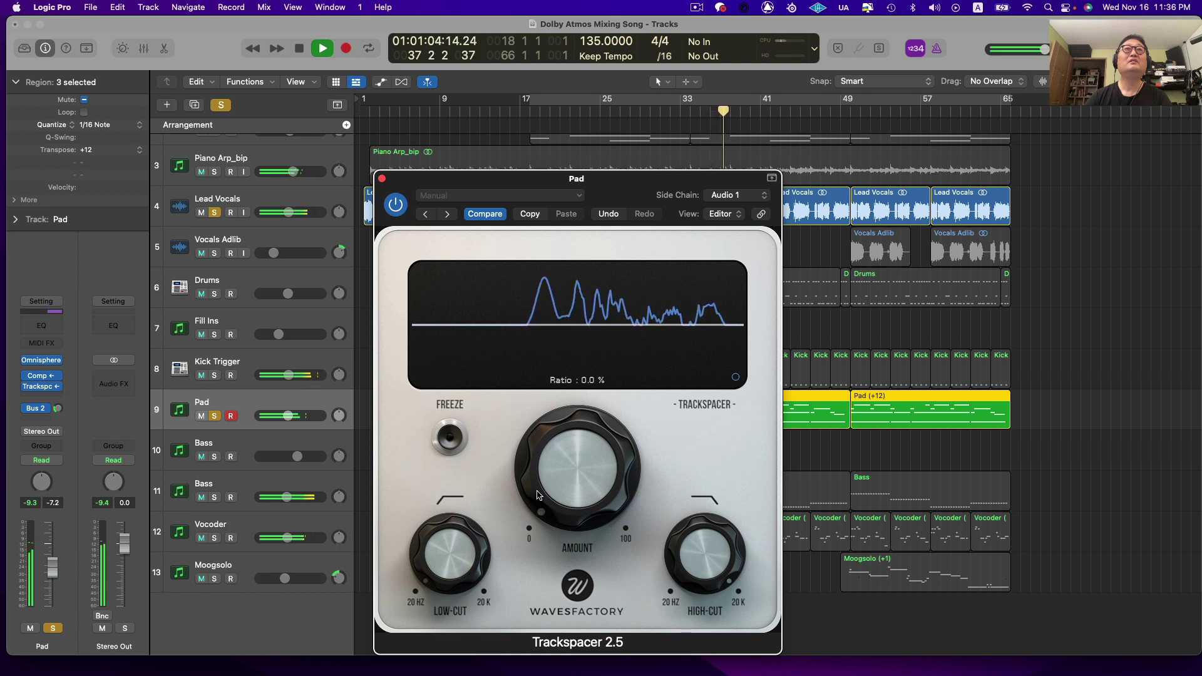
{"action": "left_click_drag", "start_coordinate": [532, 482], "coordinate": [529, 455]}
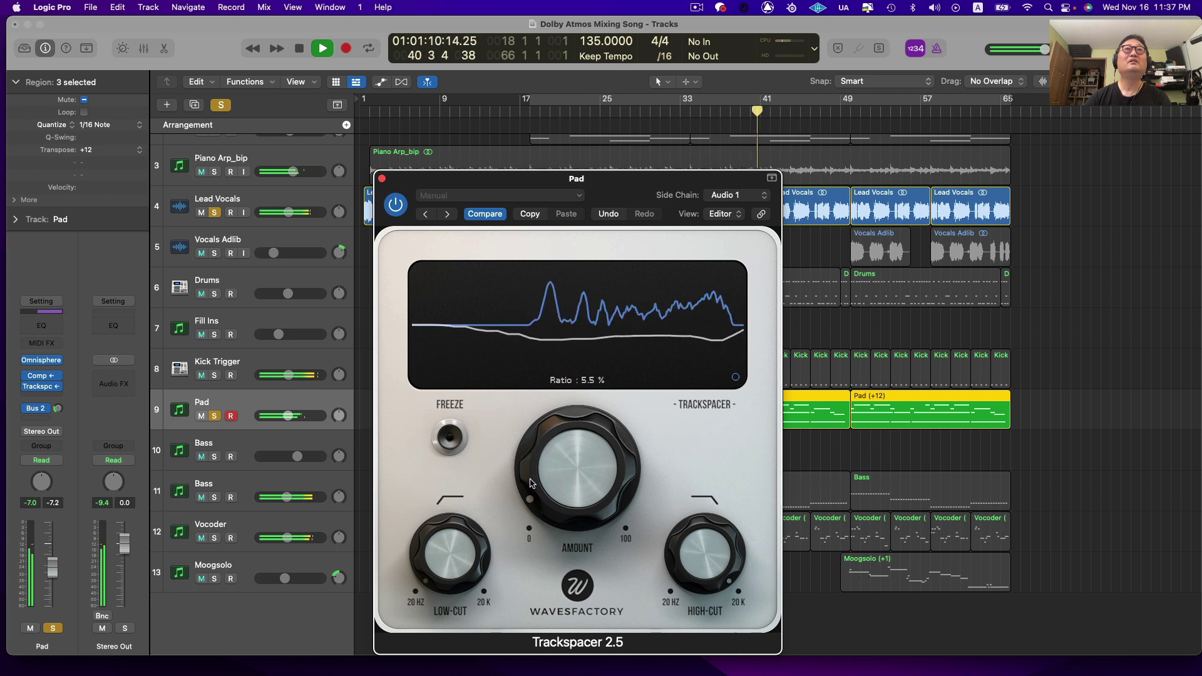
{"action": "left_click", "coordinate": [382, 181]}
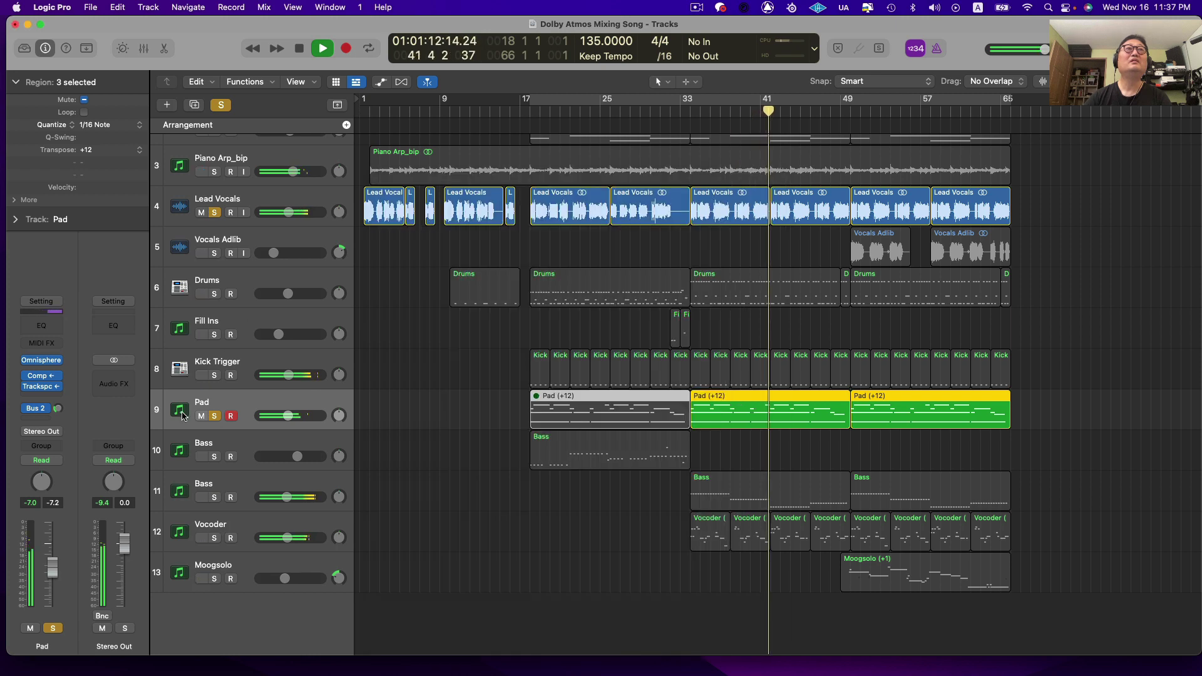
Step: Clear the solos, listen to Pad in the full mix, stop playback, and return the playhead to the song start
{"action": "key", "text": "s"}
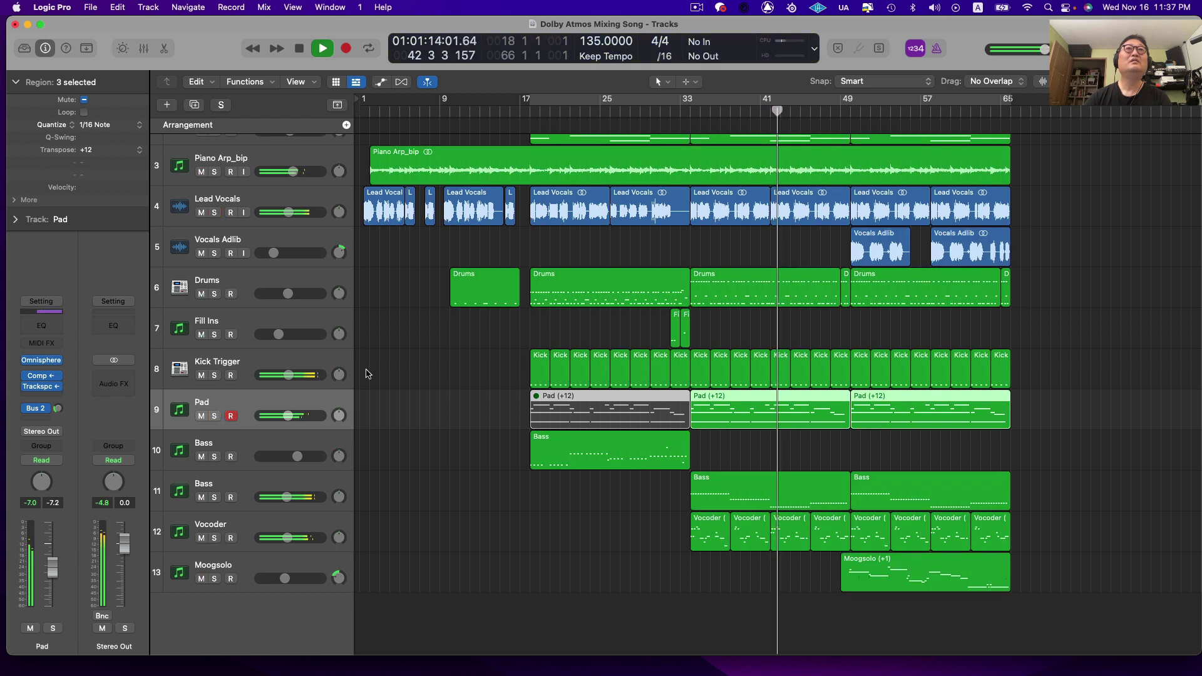
{"action": "left_click", "coordinate": [435, 374]}
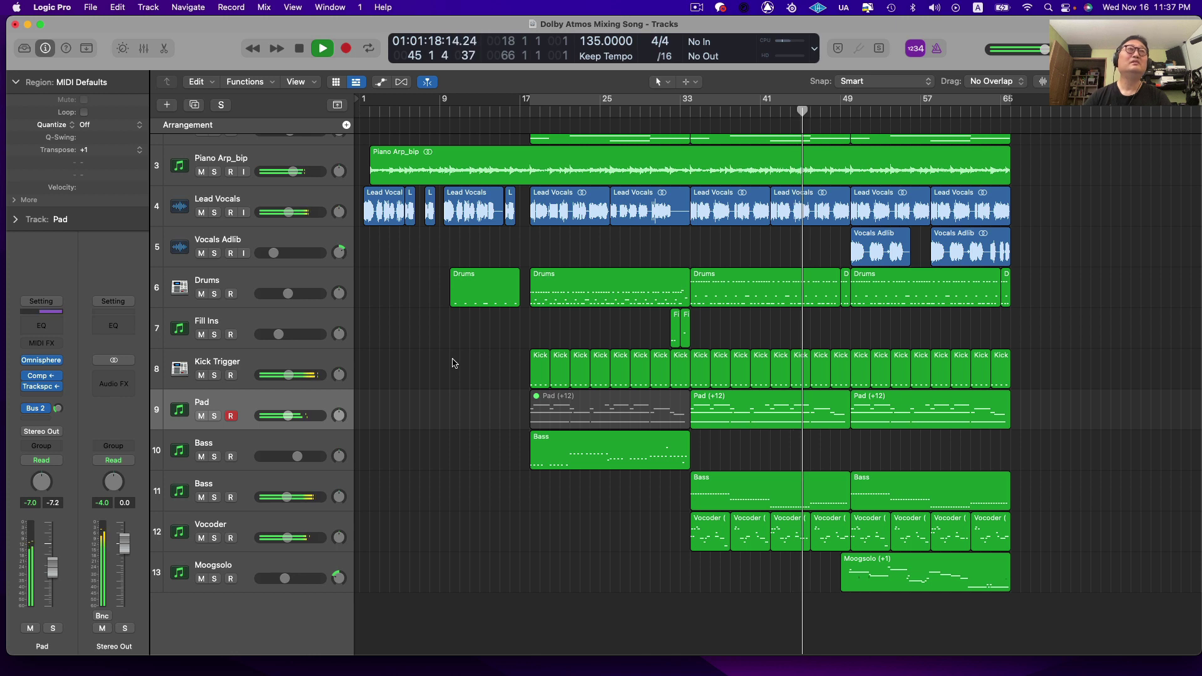
{"action": "key", "text": "space"}
{"action": "key", "text": "Return"}
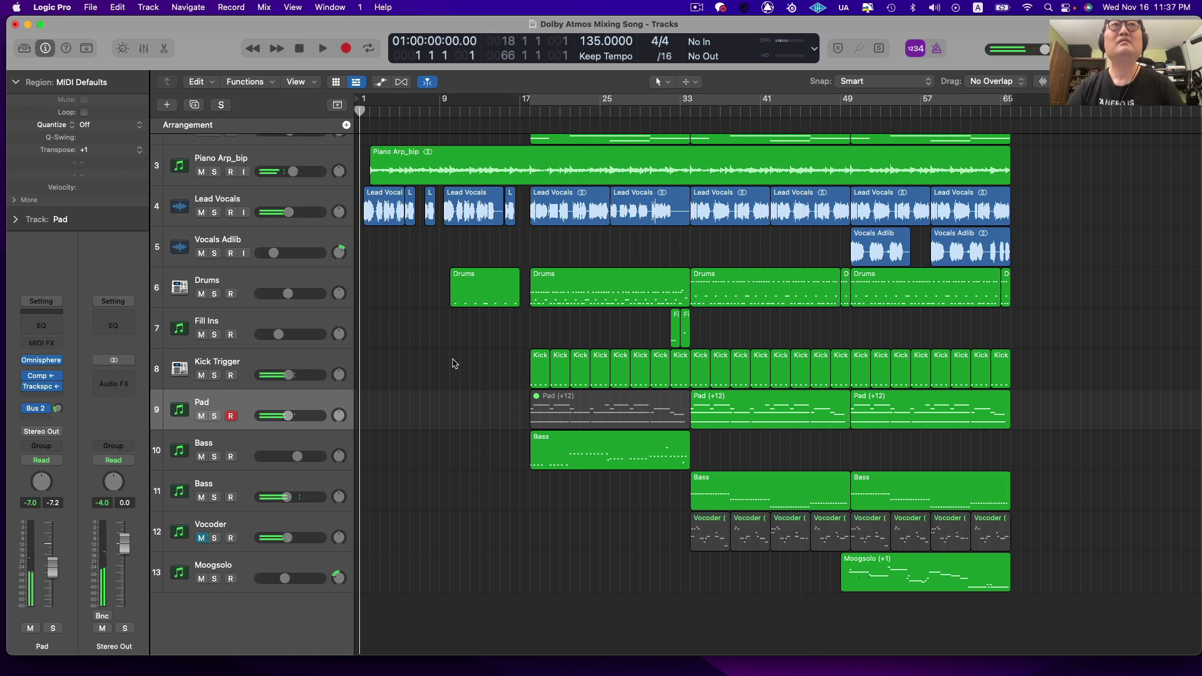